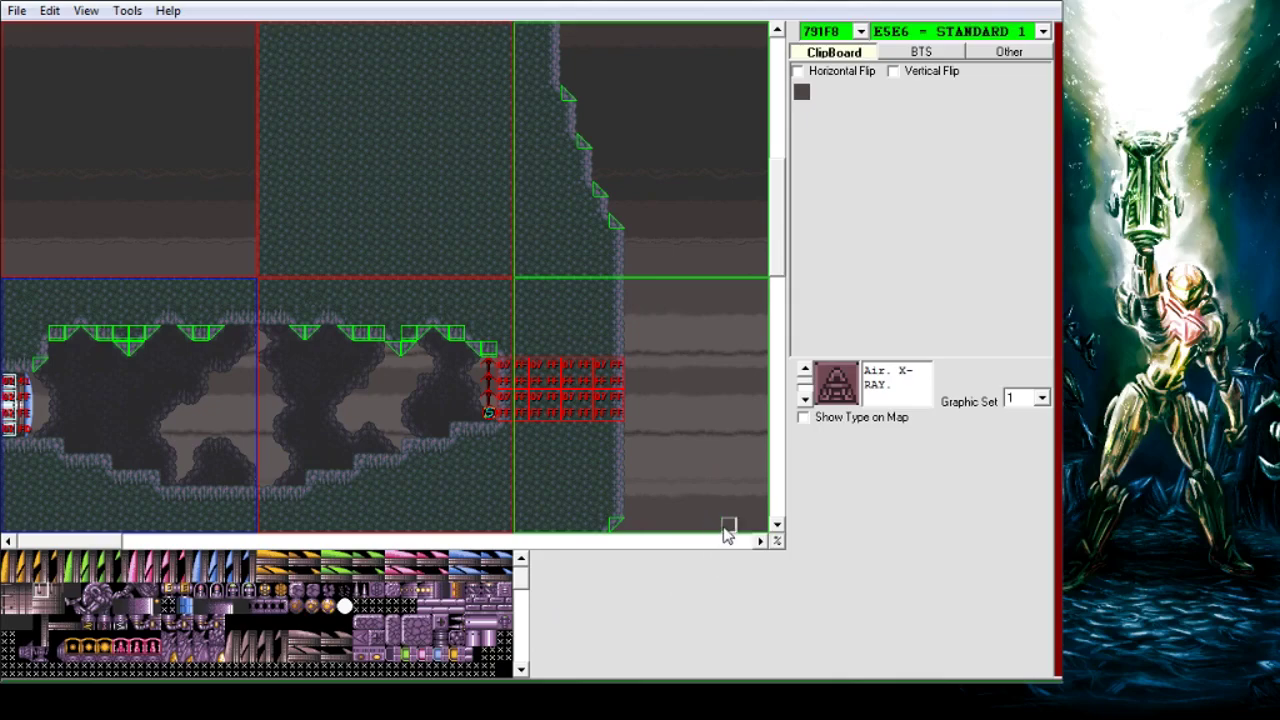
# - Load room 793AA and set its graphic set to 2
pyautogui.moveTo(520, 660); pyautogui.dragTo(525, 596)
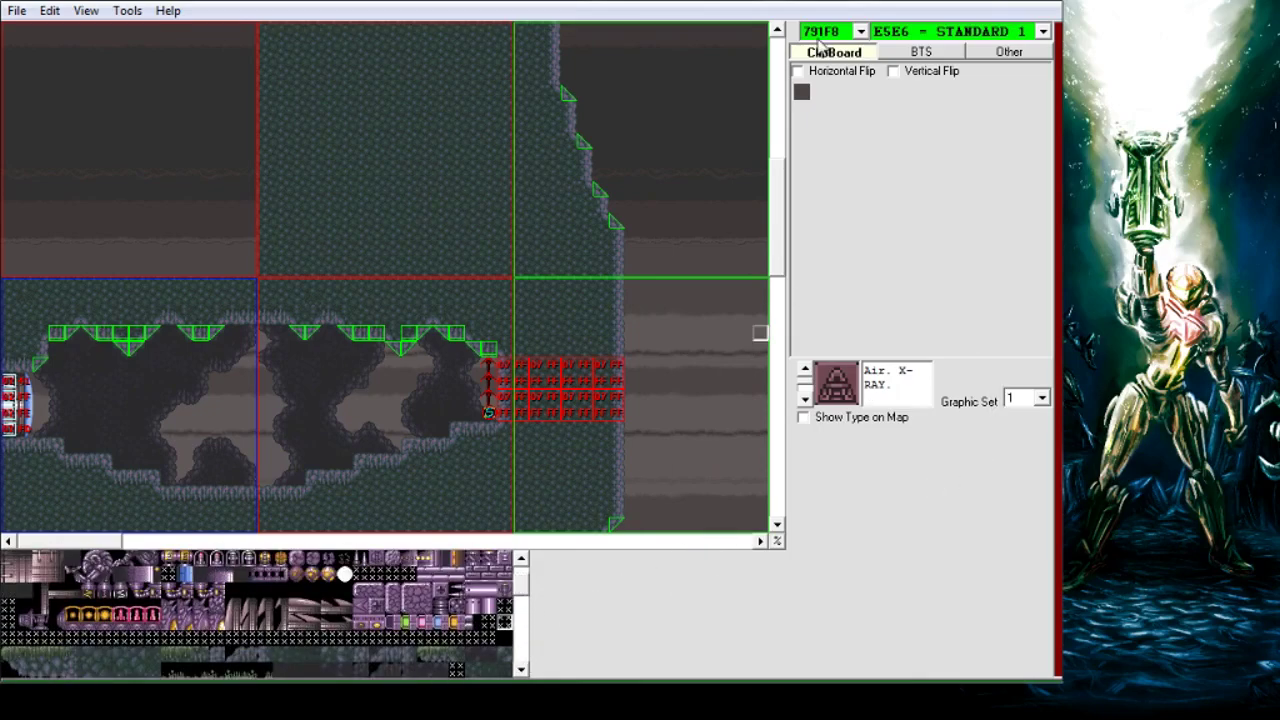
pyautogui.scroll(-1, 820, 40)
pyautogui.click(1042, 398)
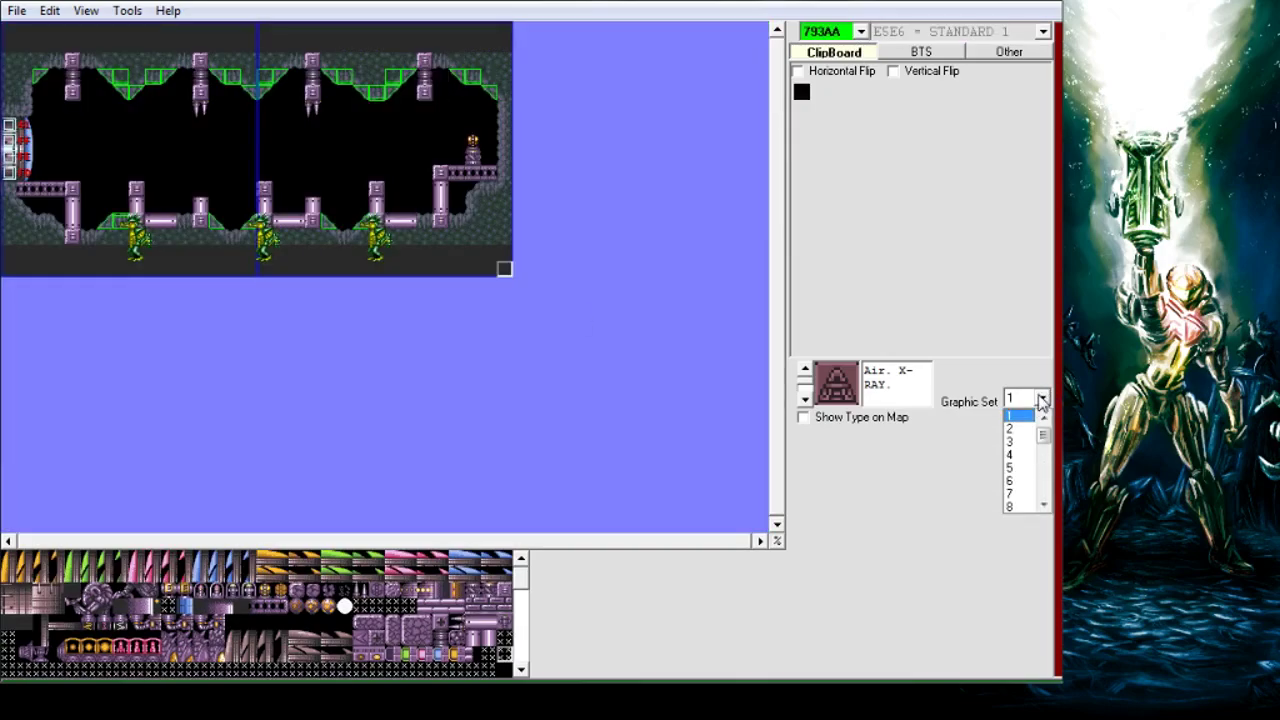
pyautogui.click(1042, 398)
pyautogui.press('Down')
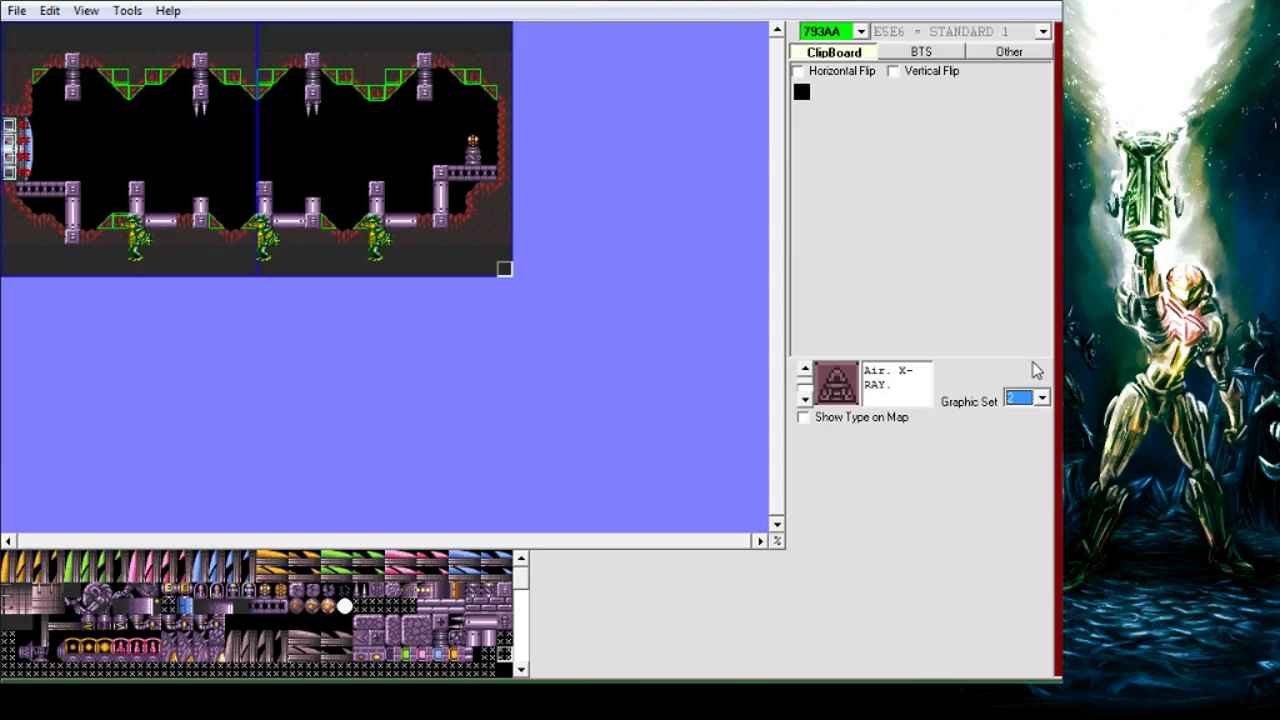
# - Look through the full tile table of graphic set 2, from the shared tiles down to the scenery tiles
pyautogui.click(522, 648)
pyautogui.click(522, 648)
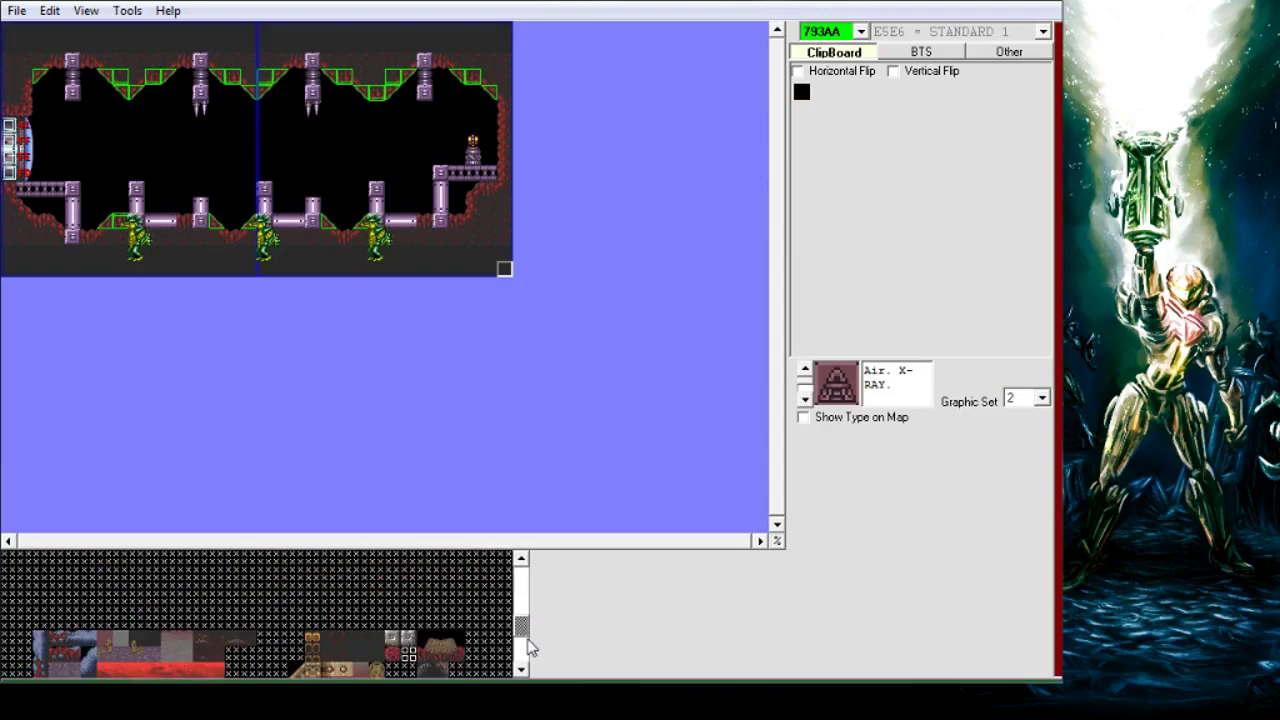
pyautogui.moveTo(517, 634); pyautogui.dragTo(531, 571)
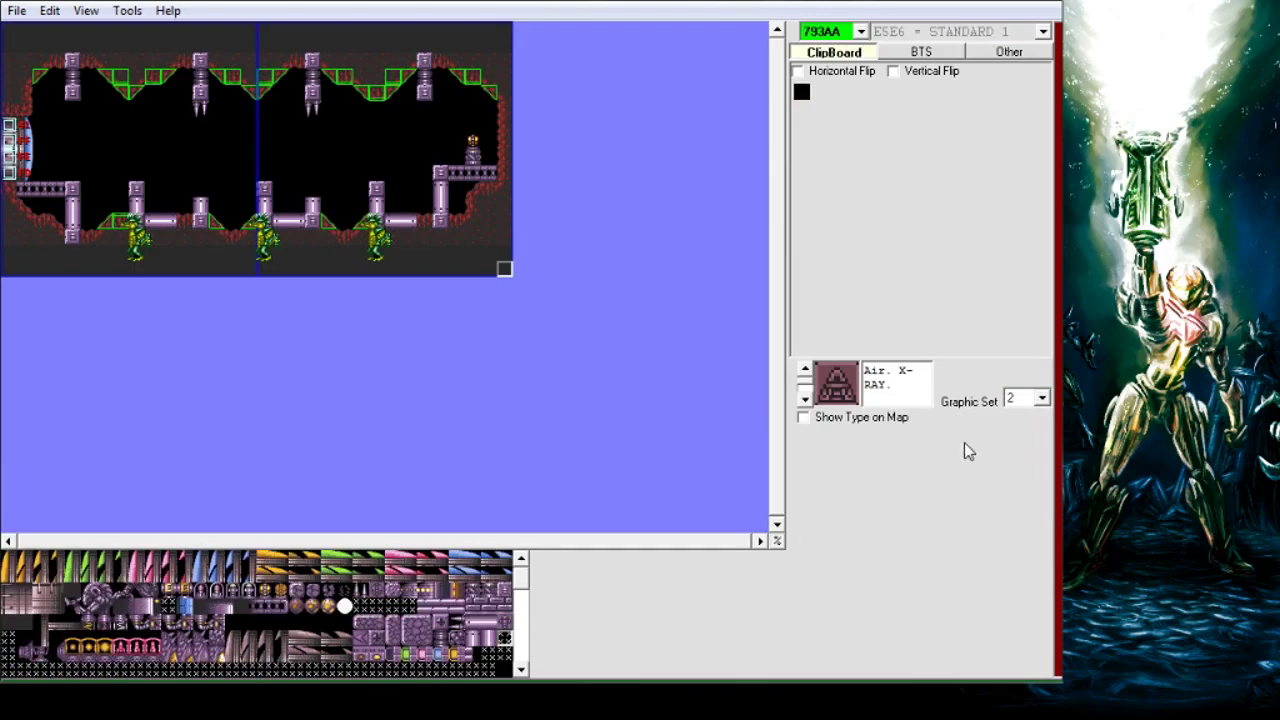
pyautogui.click(1041, 398)
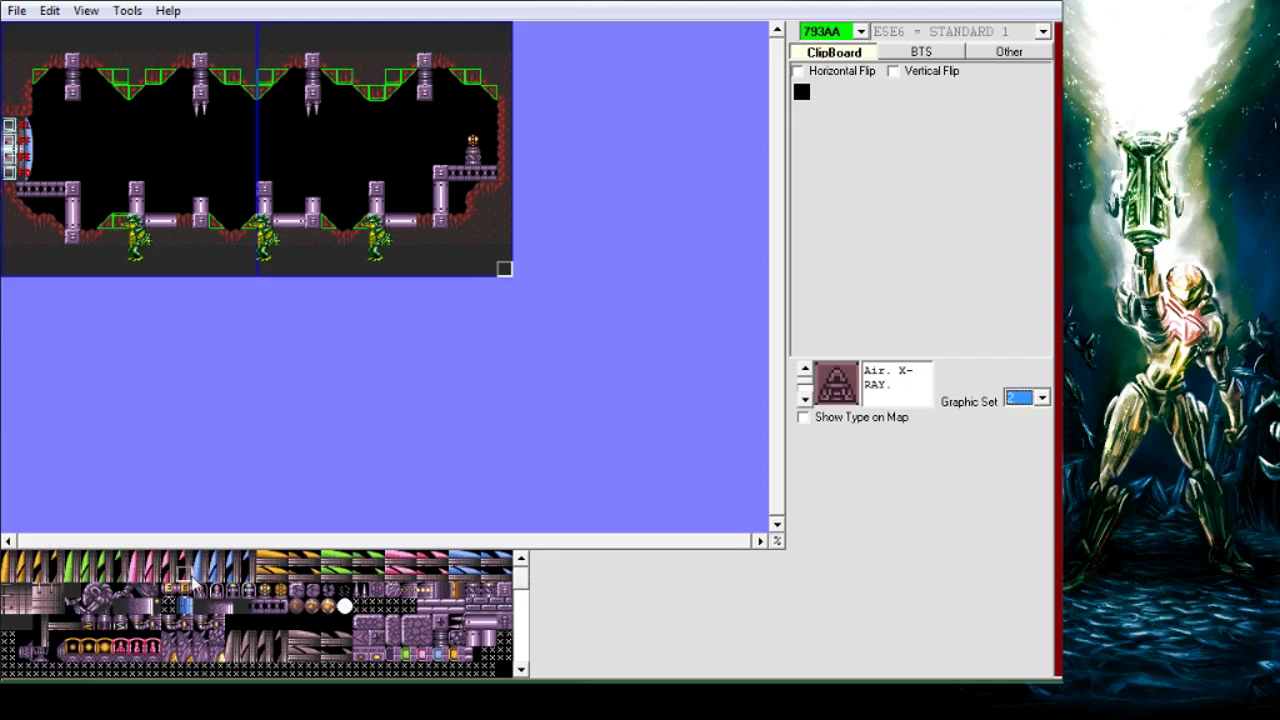
pyautogui.click(521, 653)
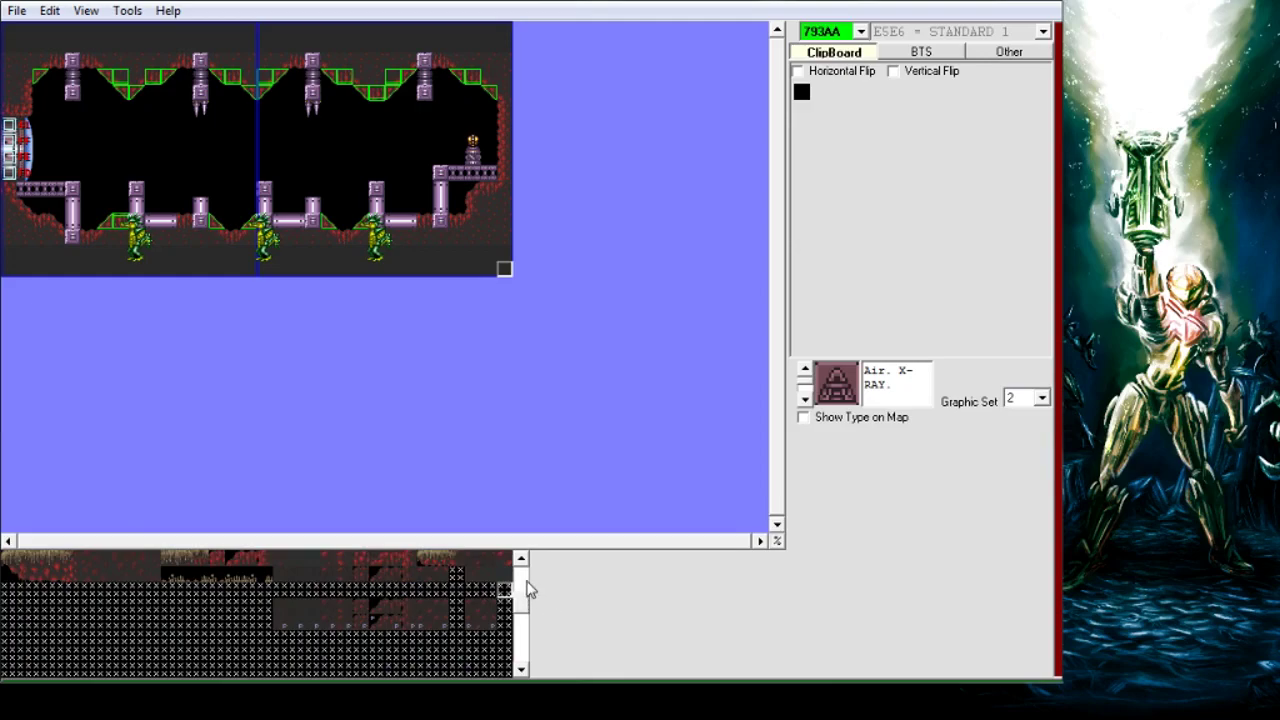
pyautogui.moveTo(524, 592); pyautogui.dragTo(521, 568)
# - Preview graphic set 4 on the room and check the scenery tiles near the end of its tile table
pyautogui.click(1043, 398)
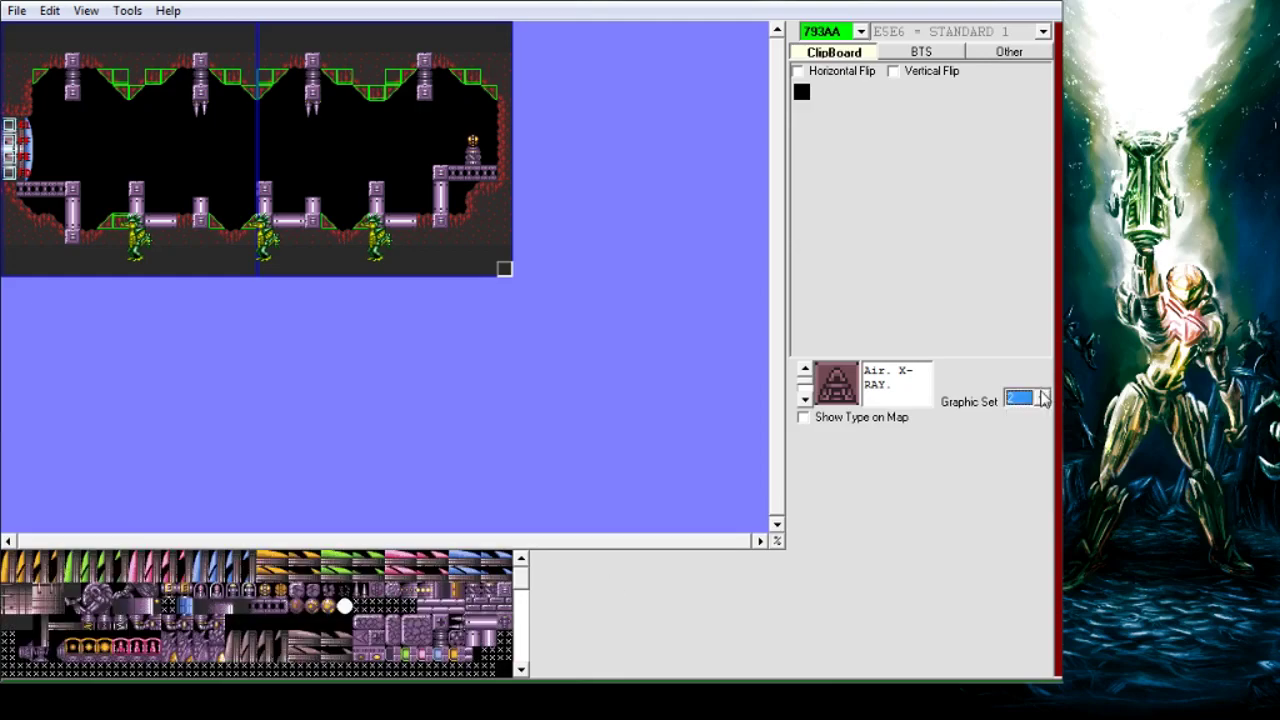
pyautogui.press('Down')
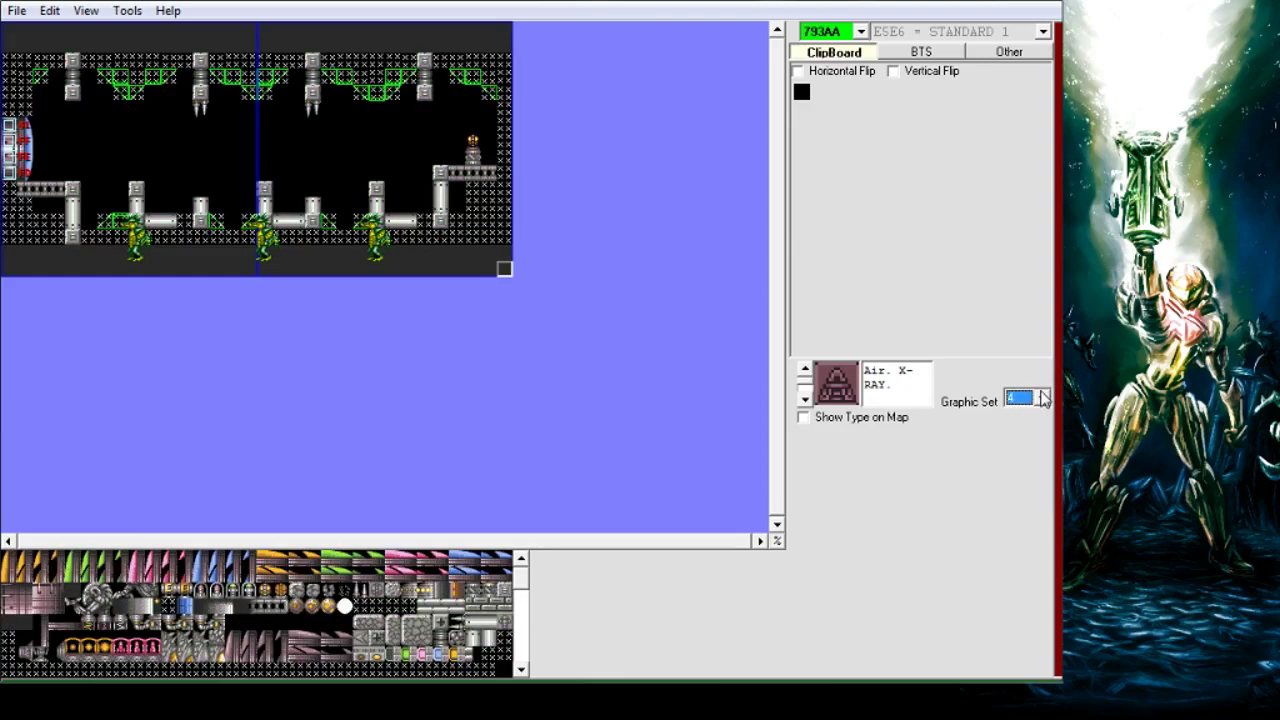
pyautogui.moveTo(521, 568); pyautogui.dragTo(521, 636)
pyautogui.click(1043, 398)
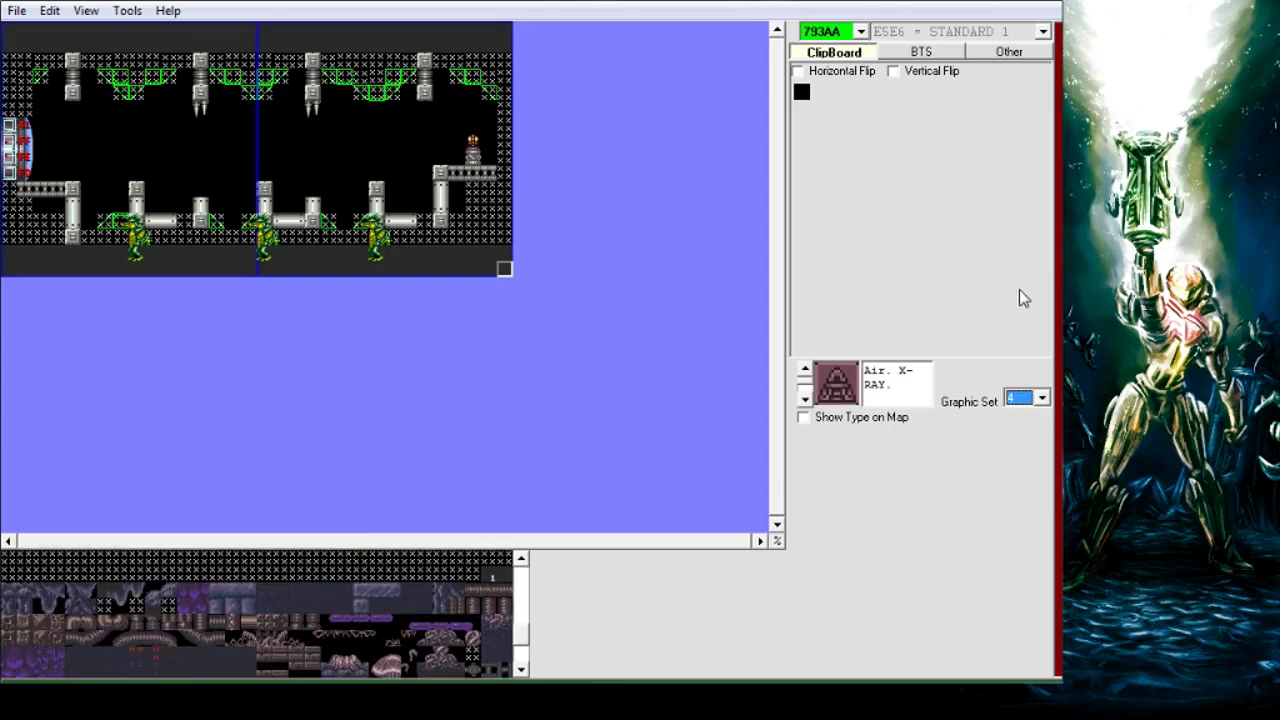
# - Browse the following graphic sets one after another up to 16, comparing how each one changes the room and tile table
pyautogui.press('Up')
pyautogui.press('Down')
pyautogui.press('Down')
pyautogui.press('Down')
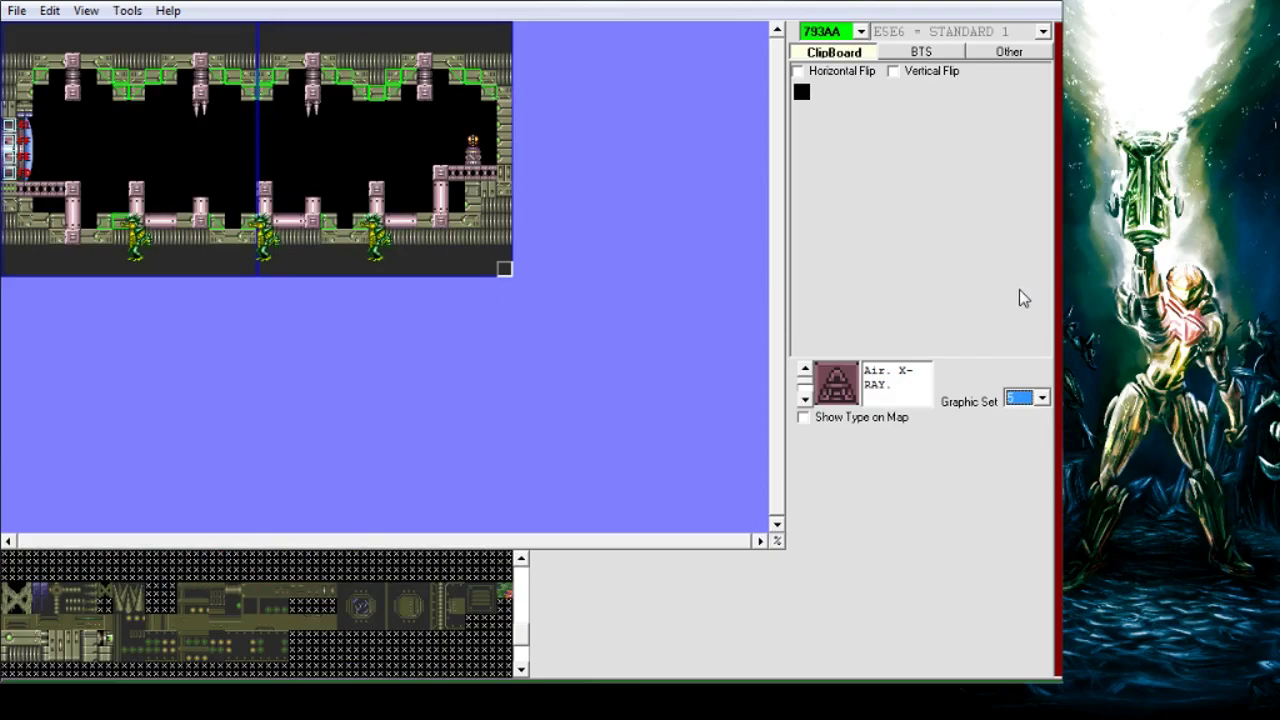
pyautogui.press('Down')
pyautogui.press('Down')
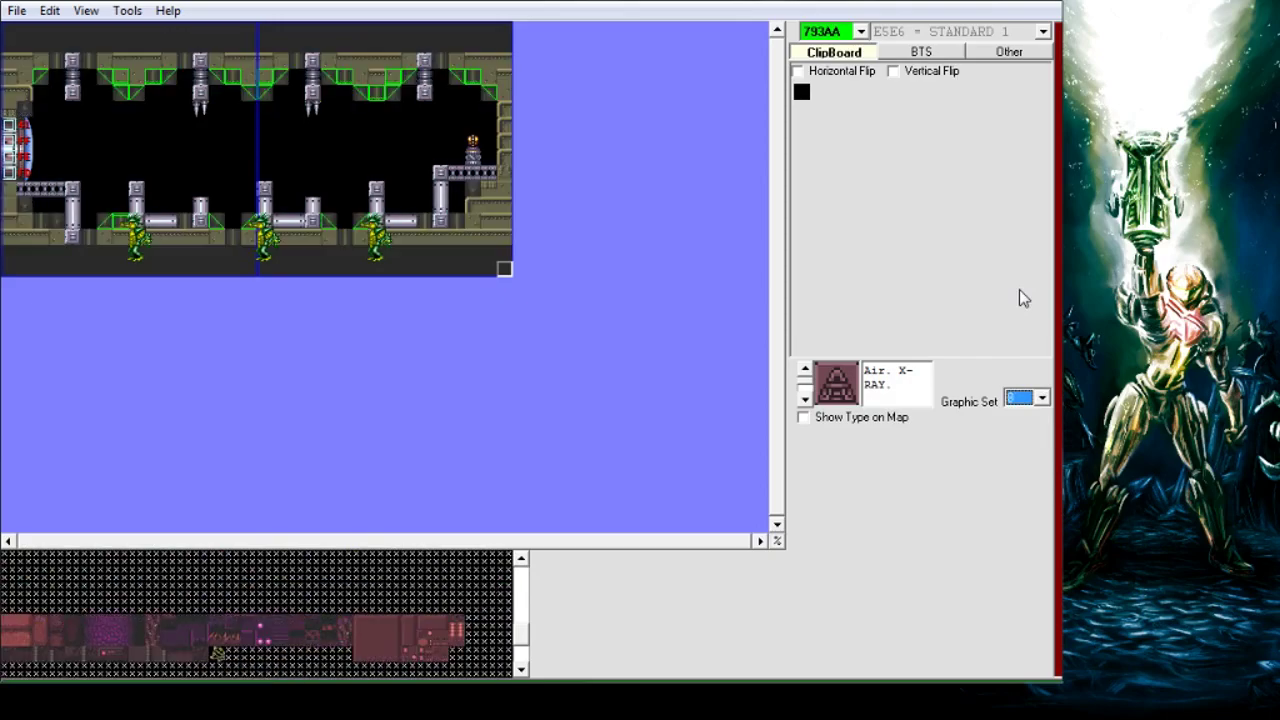
pyautogui.press('Down')
pyautogui.press('Down')
pyautogui.press('Down')
pyautogui.press('Down')
pyautogui.press('Down')
pyautogui.press('Down')
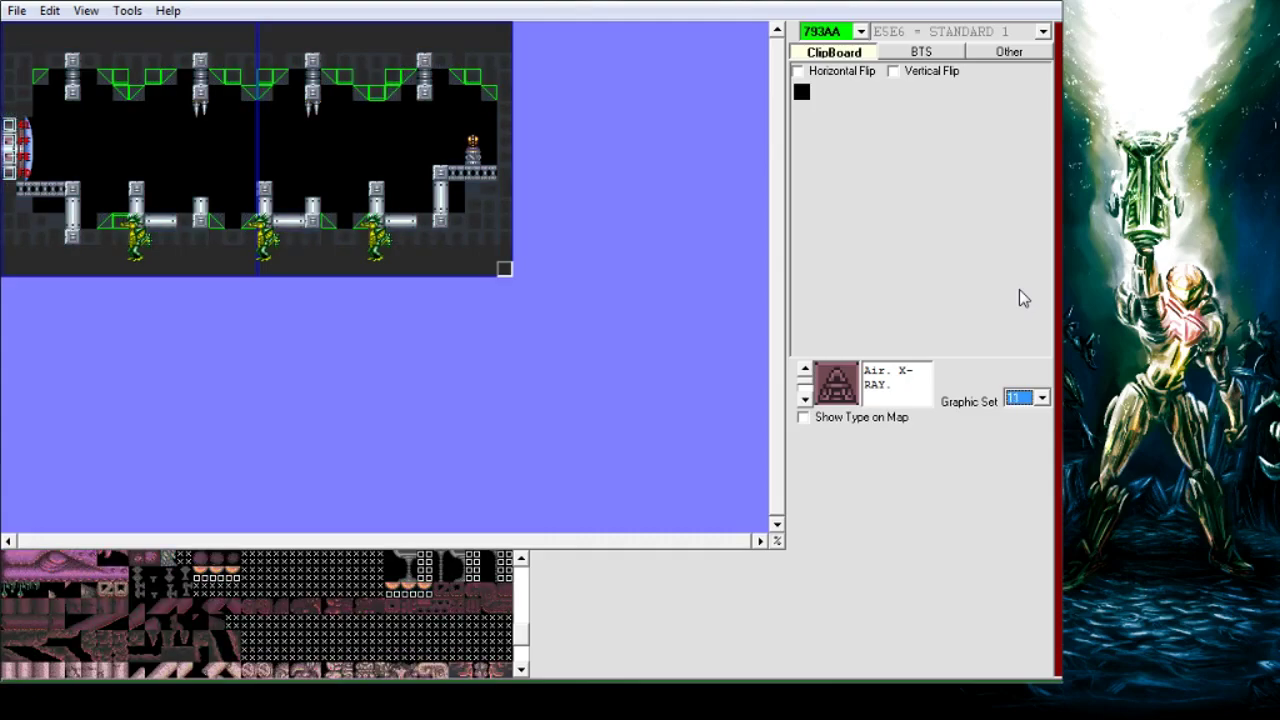
pyautogui.press('Down')
pyautogui.press('Down')
pyautogui.press('Down')
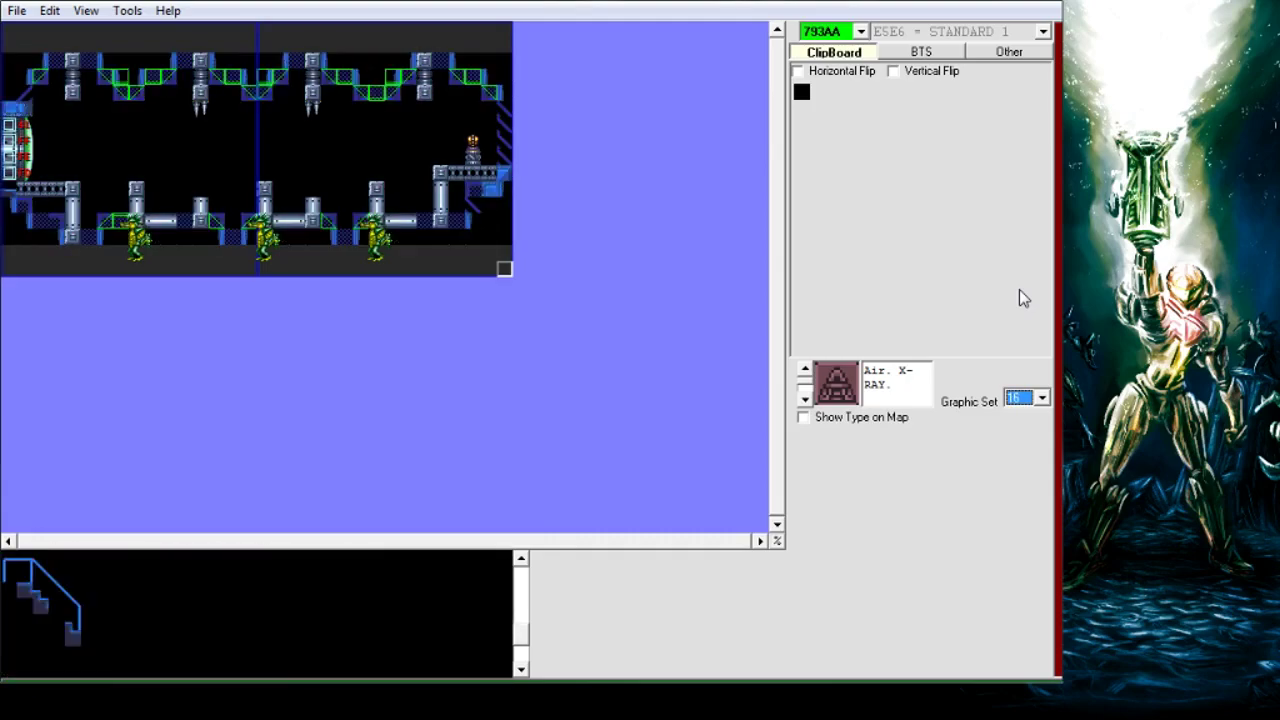
# - Go back to graphic set 10 and look over its scenery tiles in the tile table
pyautogui.press('Up')
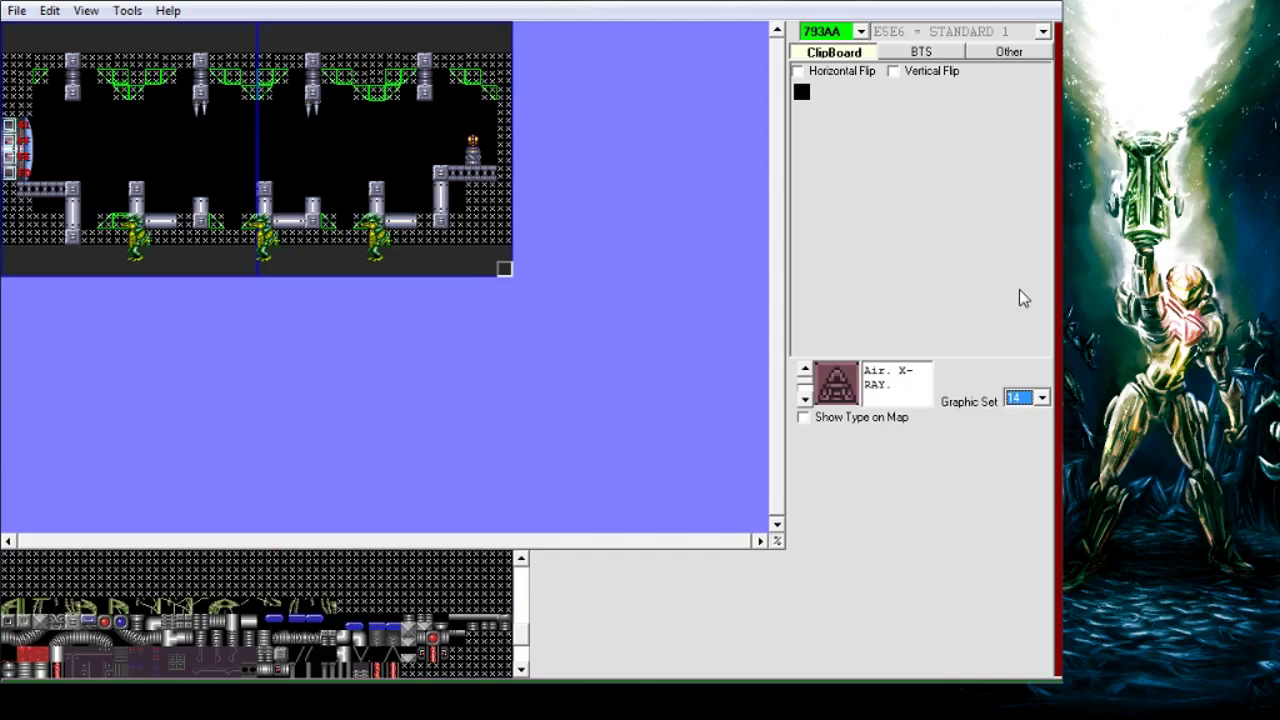
pyautogui.press('Up')
pyautogui.press('Up')
pyautogui.press('Up')
pyautogui.press('Up')
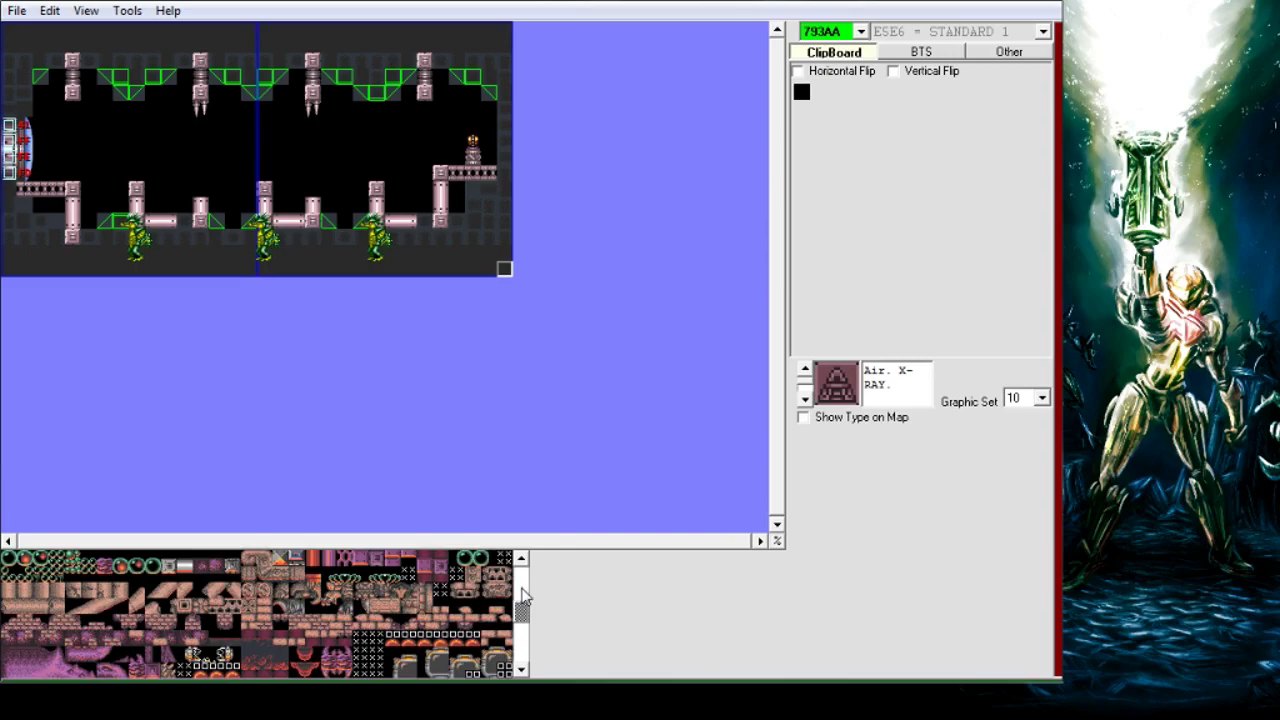
pyautogui.scroll(2, 530, 592)
pyautogui.scroll(-2, 530, 592)
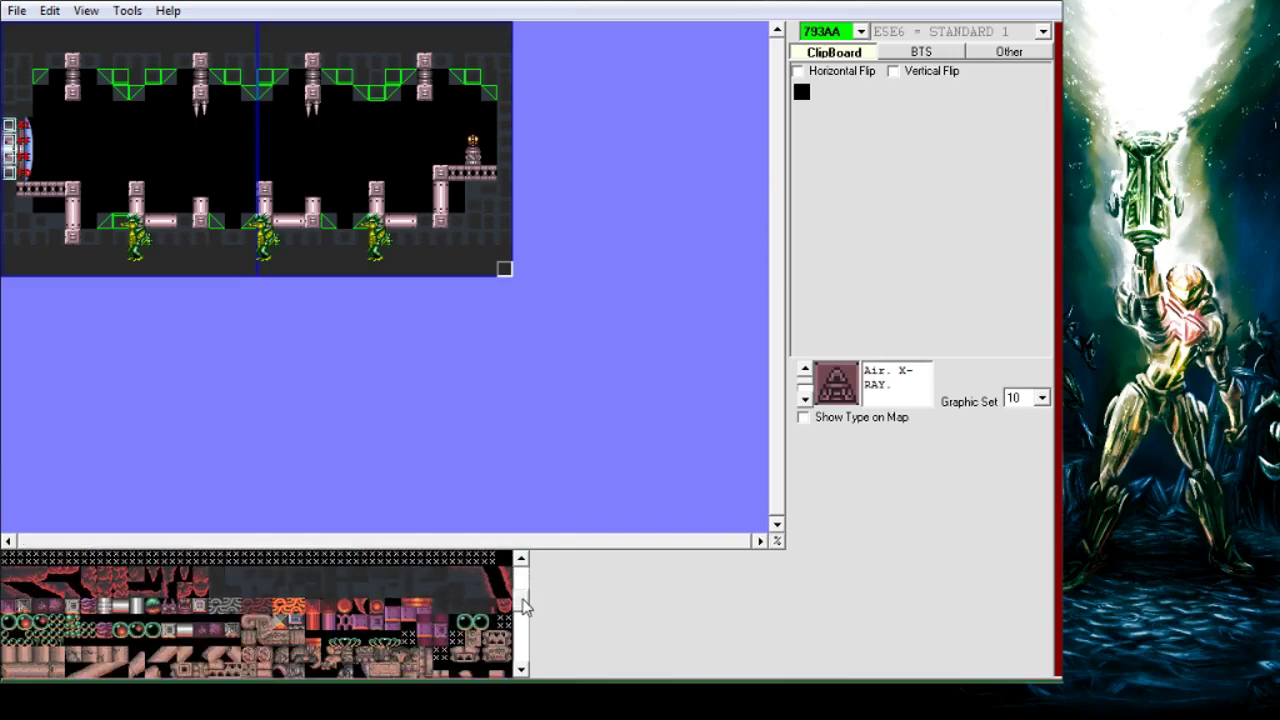
pyautogui.scroll(-2, 520, 607)
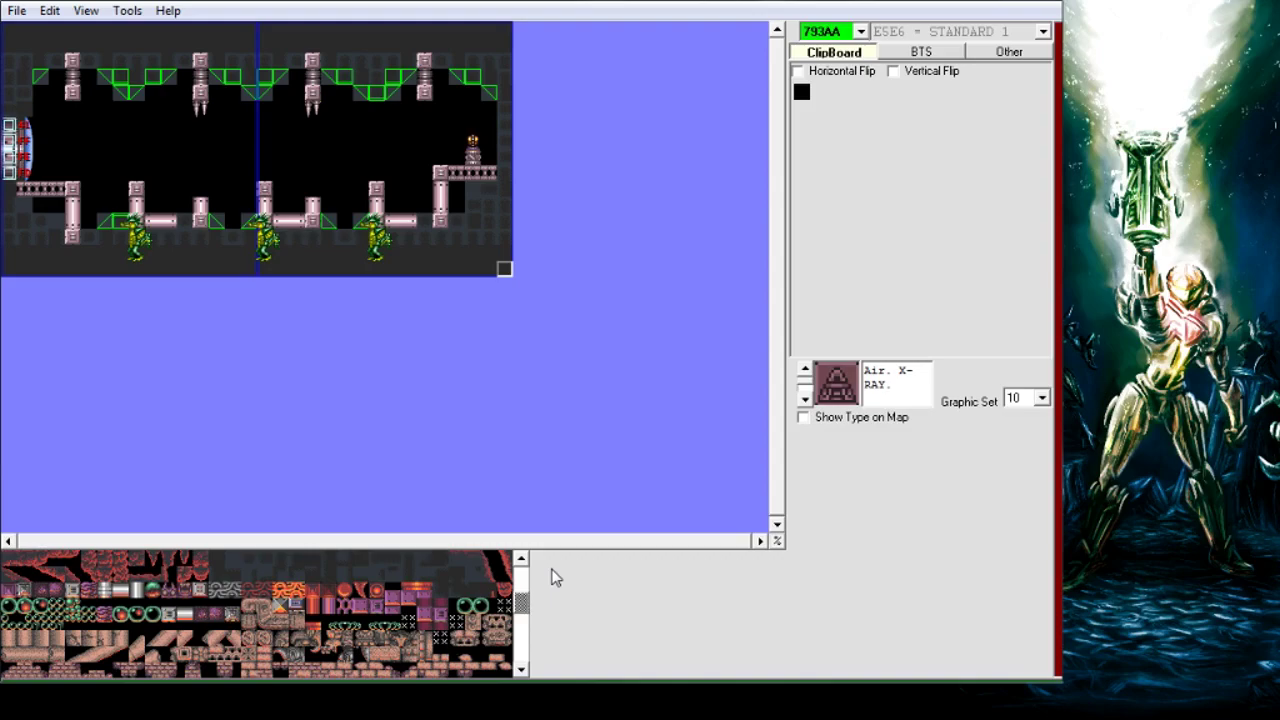
# - Open the graphics editor for graphic set 10 and examine its raw tile graphics and assembled tile table
pyautogui.click(127, 10)
pyautogui.click(229, 129)
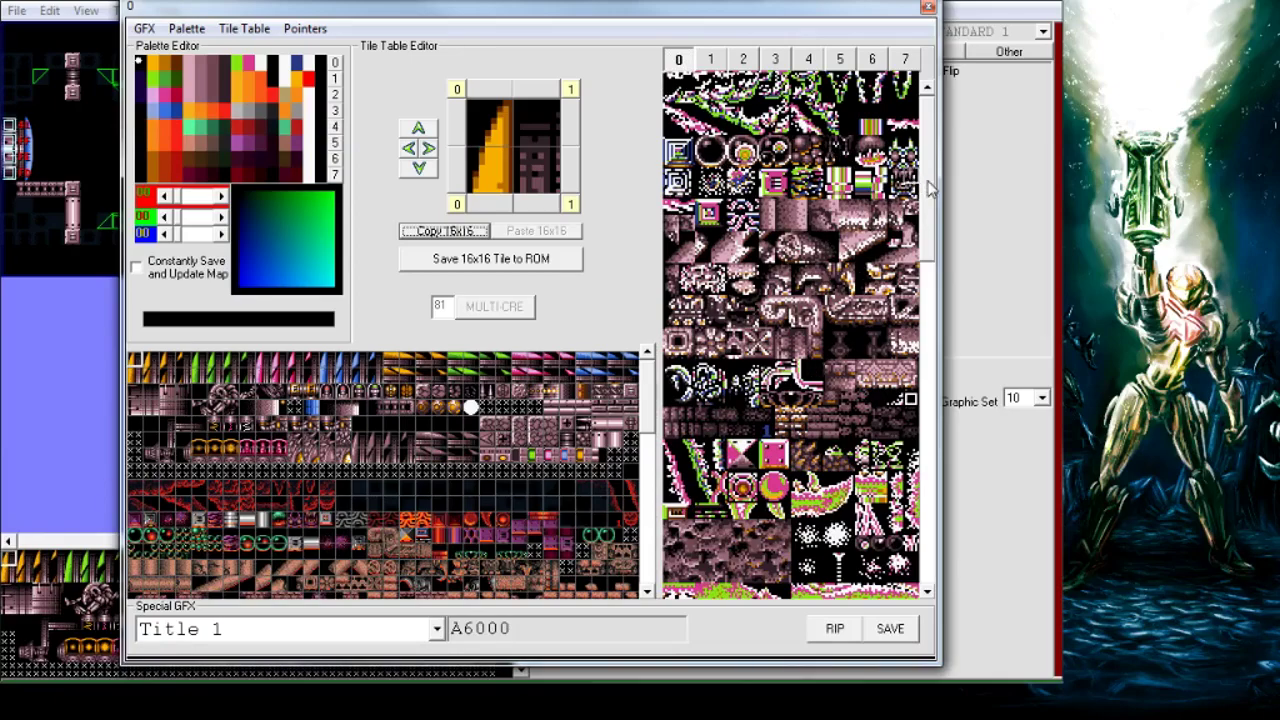
pyautogui.moveTo(932, 190); pyautogui.dragTo(933, 221)
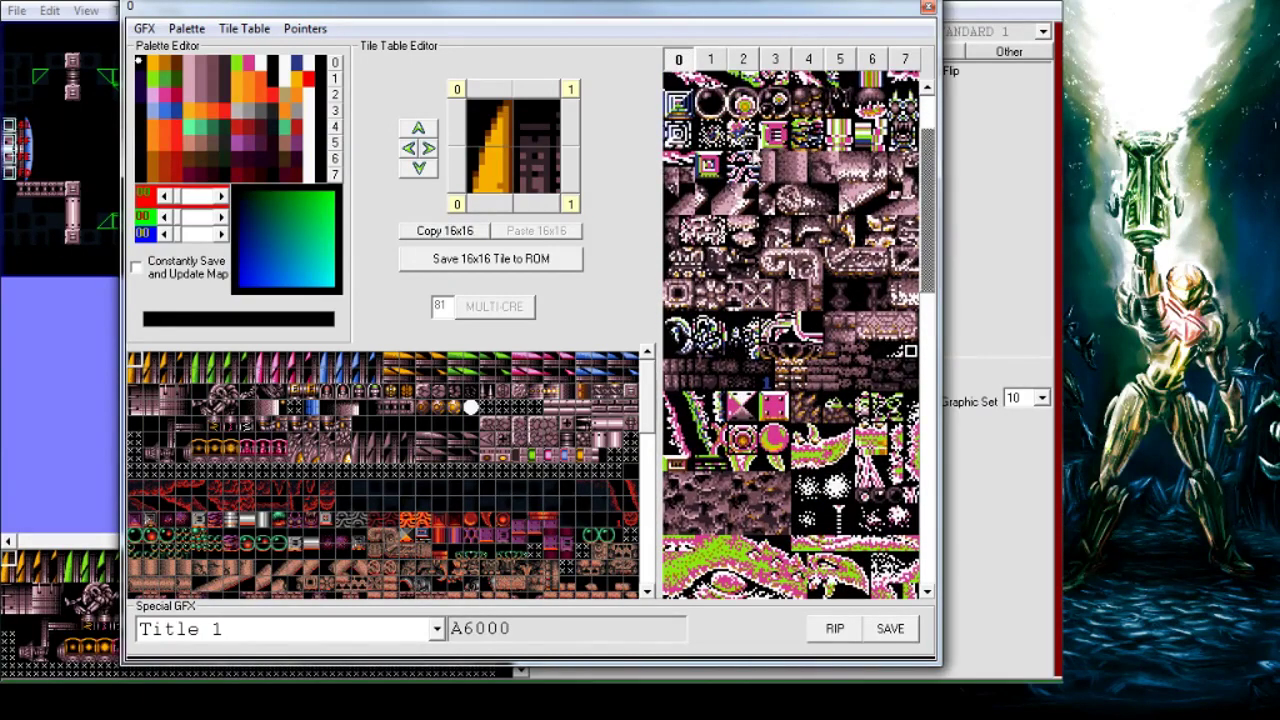
pyautogui.moveTo(932, 162); pyautogui.dragTo(929, 500)
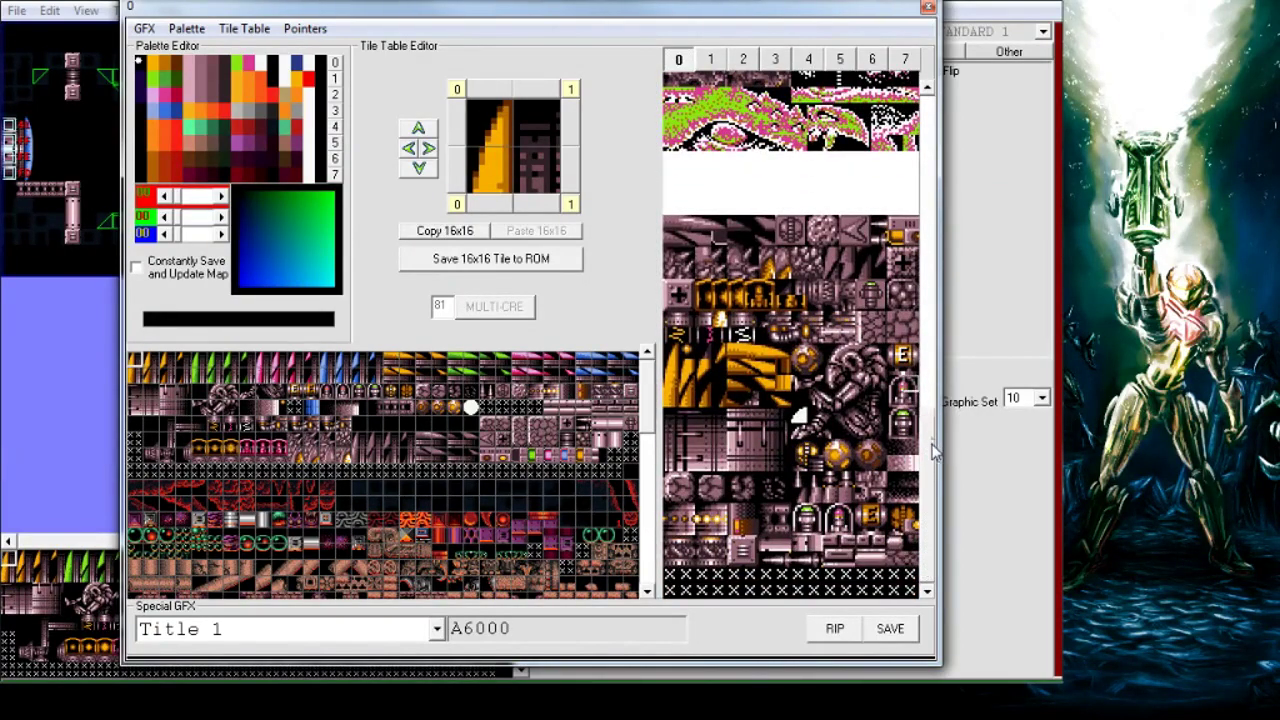
pyautogui.moveTo(933, 445); pyautogui.dragTo(952, 338)
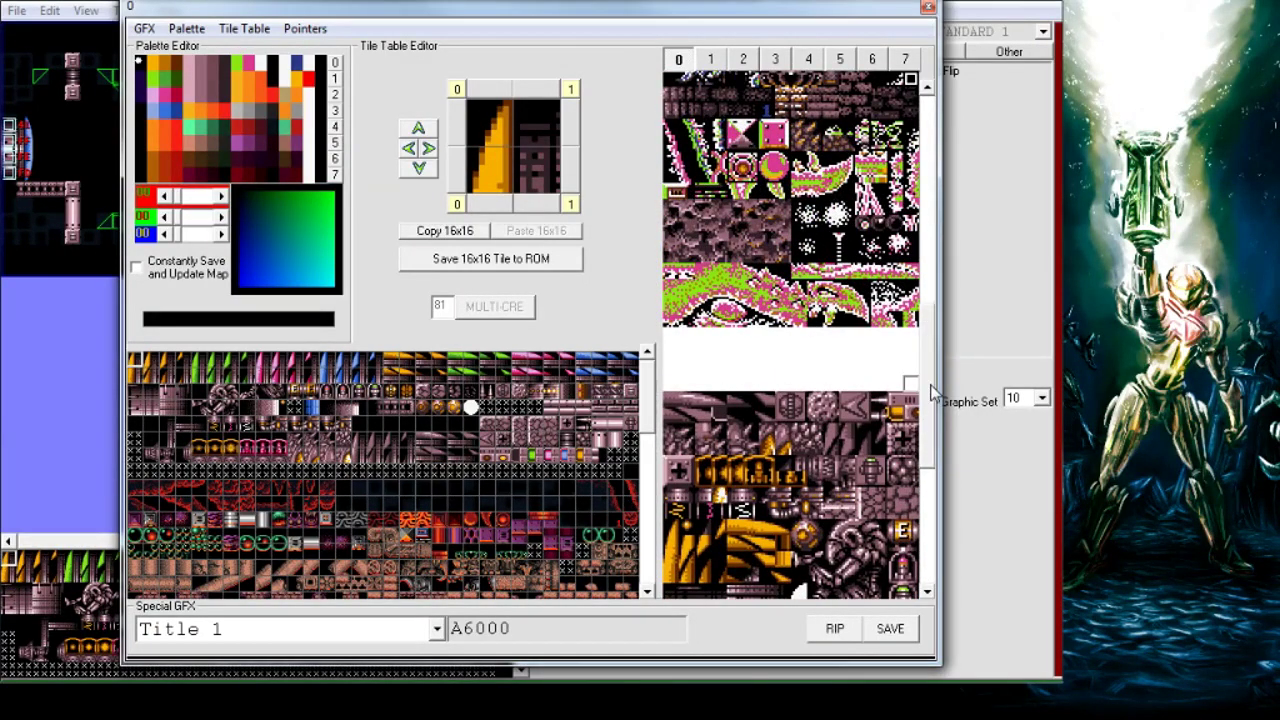
pyautogui.moveTo(928, 396); pyautogui.dragTo(944, 186)
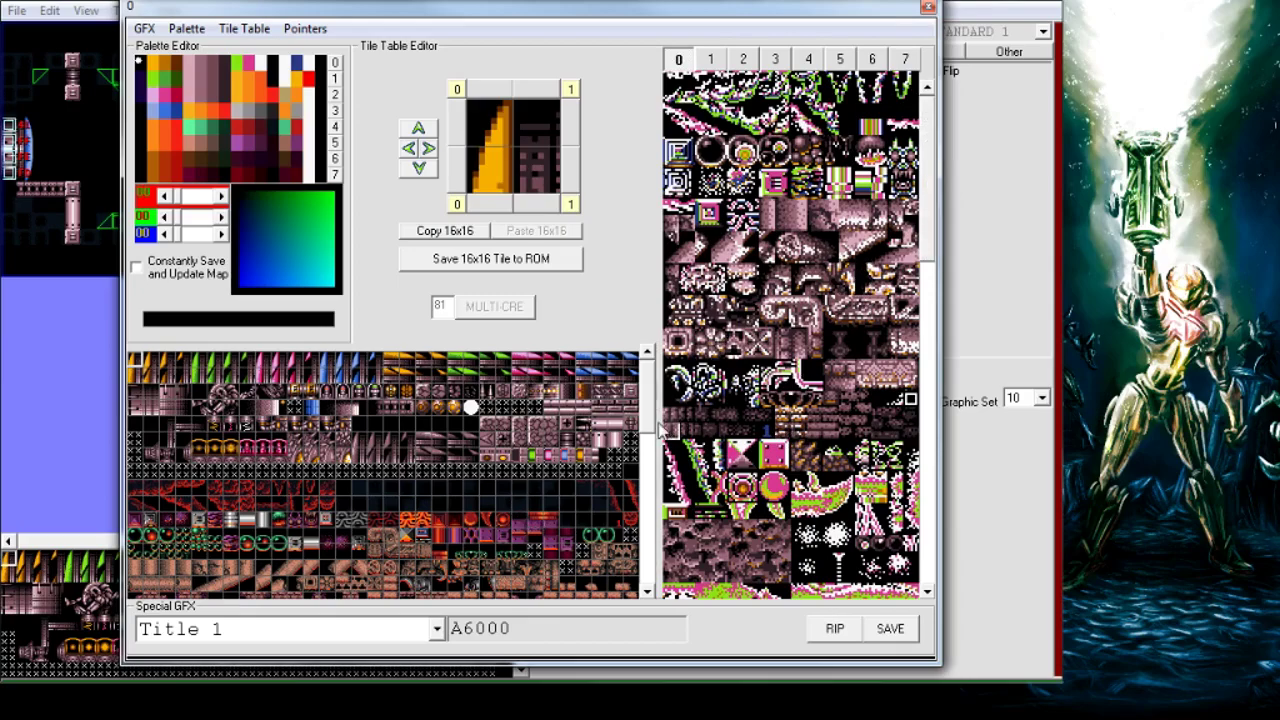
pyautogui.scroll(-5, 600, 432)
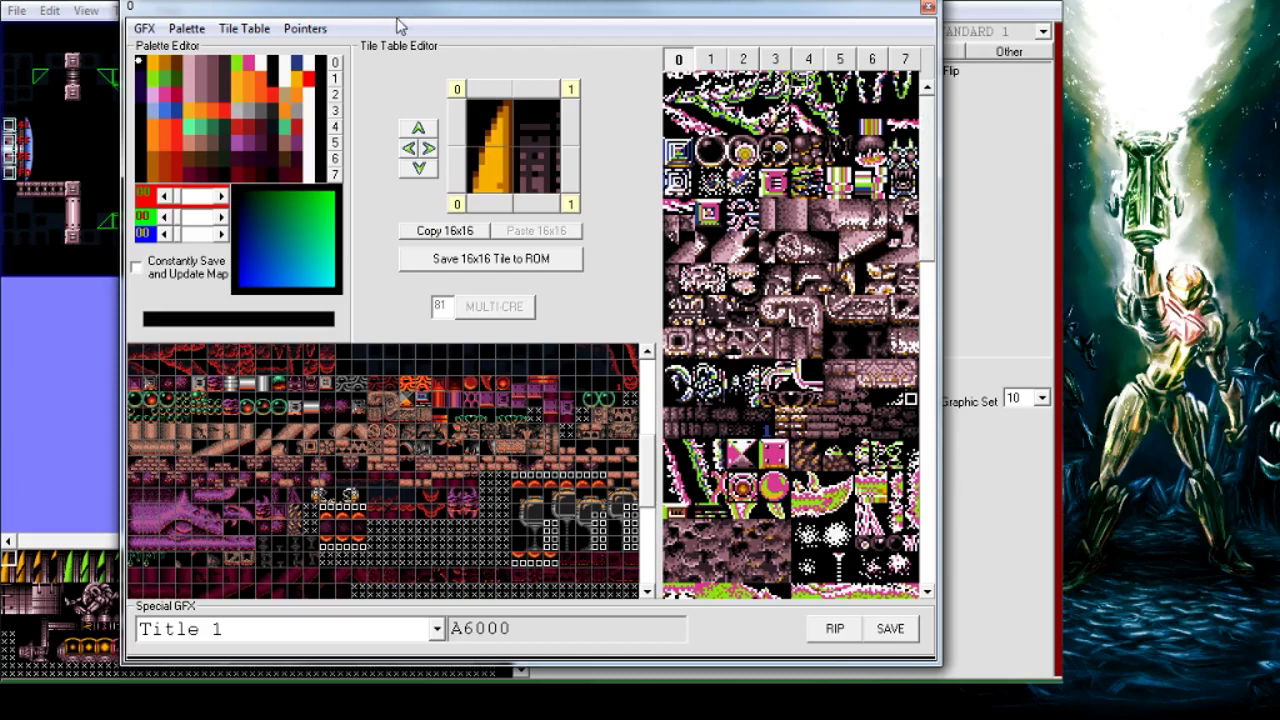
# - Export the scenery graphics of graphic set 10 to a file and close the graphics editor
pyautogui.click(145, 28)
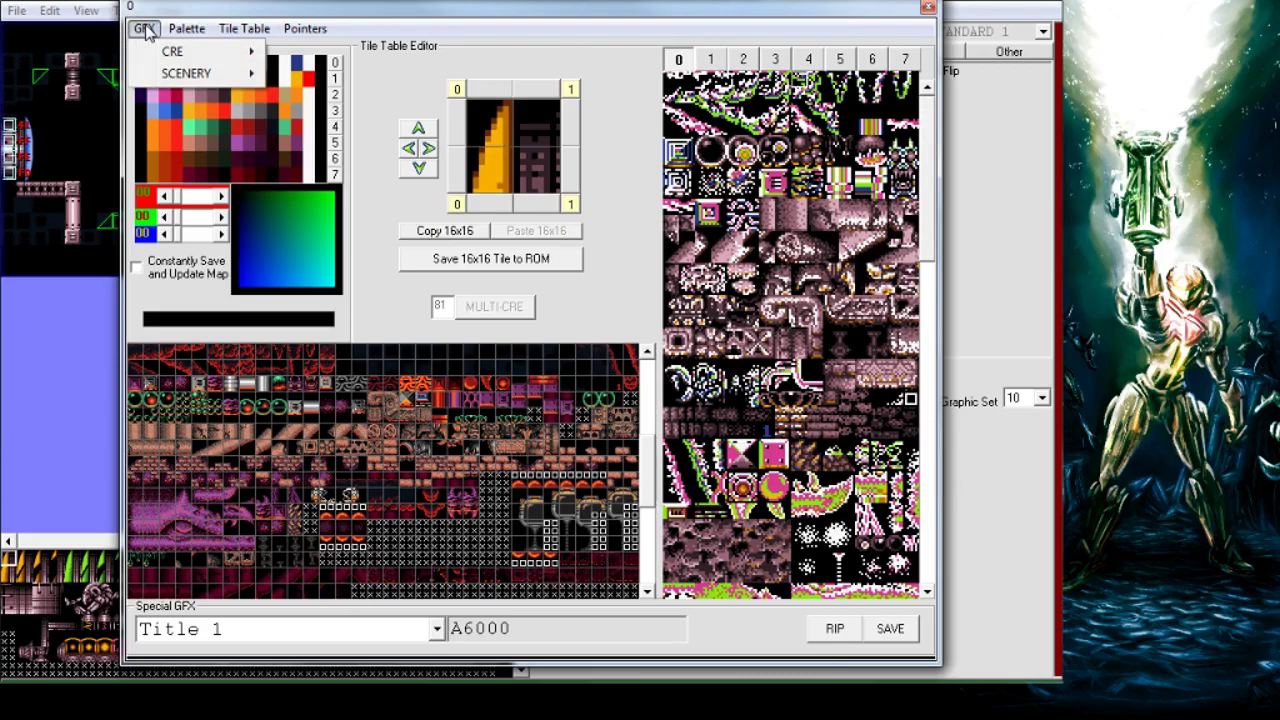
pyautogui.moveTo(206, 79)
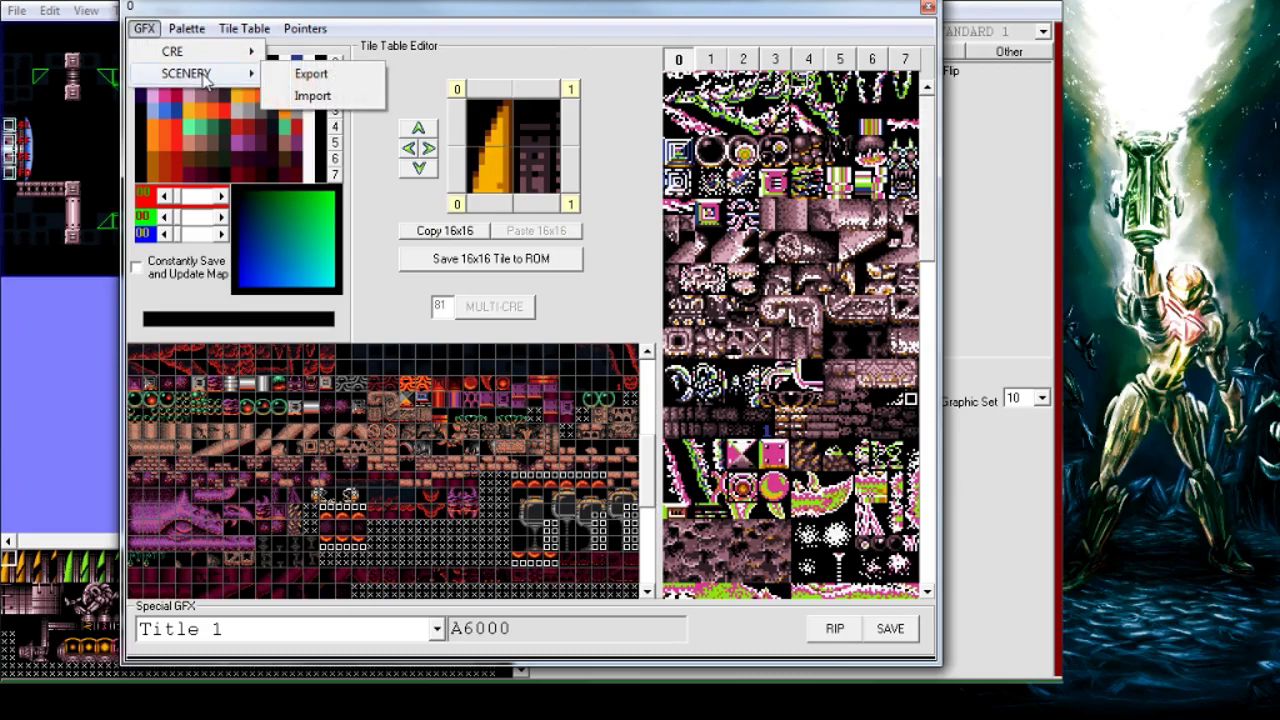
pyautogui.click(310, 74)
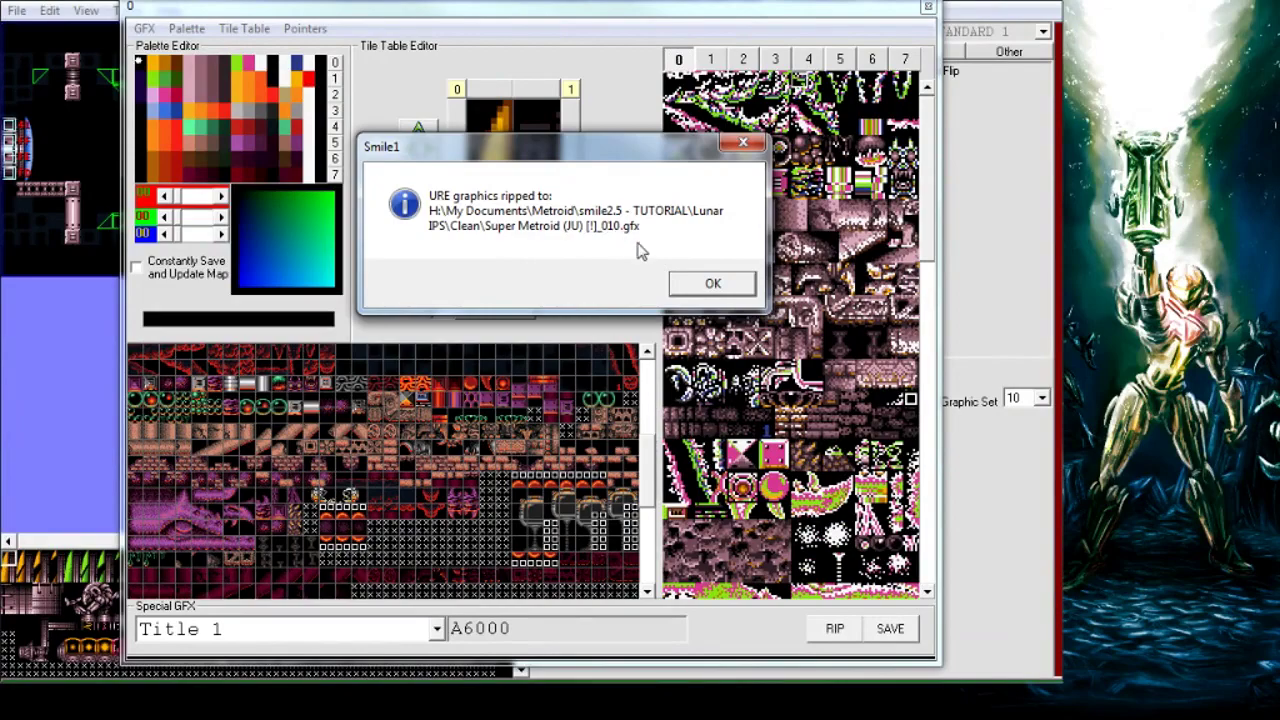
pyautogui.click(708, 283)
pyautogui.click(928, 6)
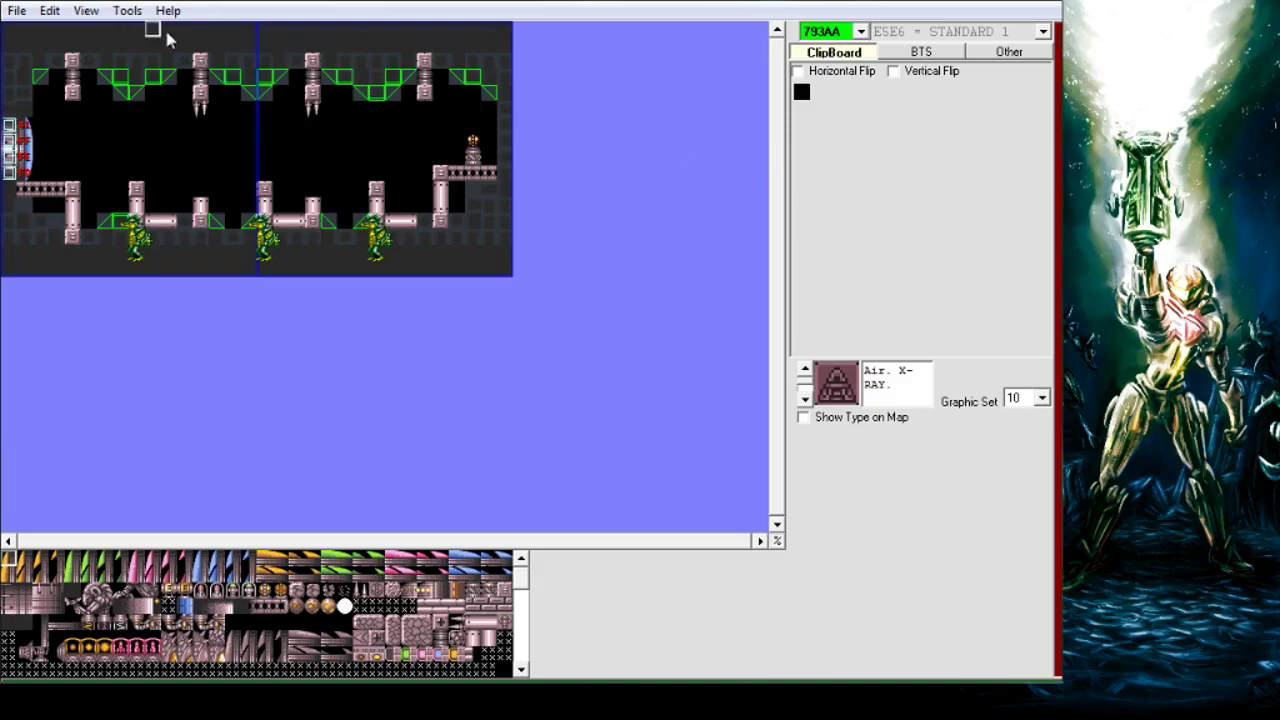
# - Set the room's graphic set to 3 and check the scenery tiles near the end of its tile table
pyautogui.click(1038, 400)
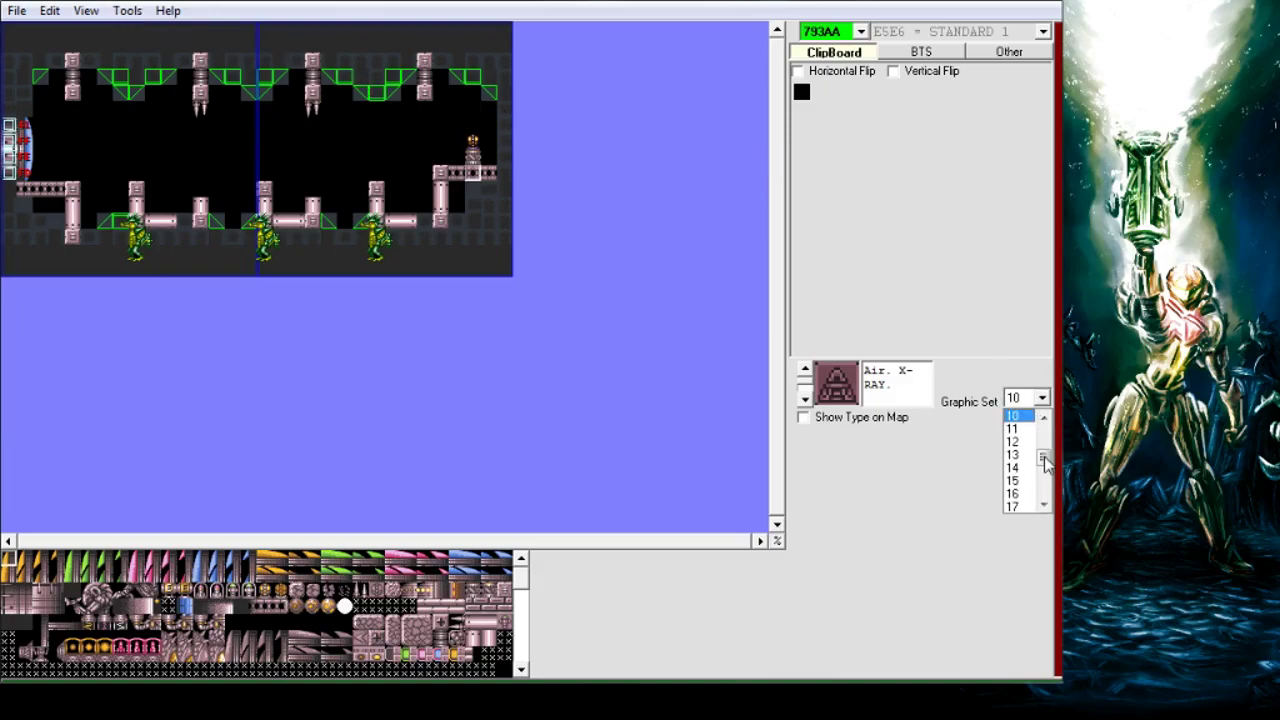
pyautogui.moveTo(1043, 451); pyautogui.dragTo(1046, 429)
pyautogui.click(1027, 441)
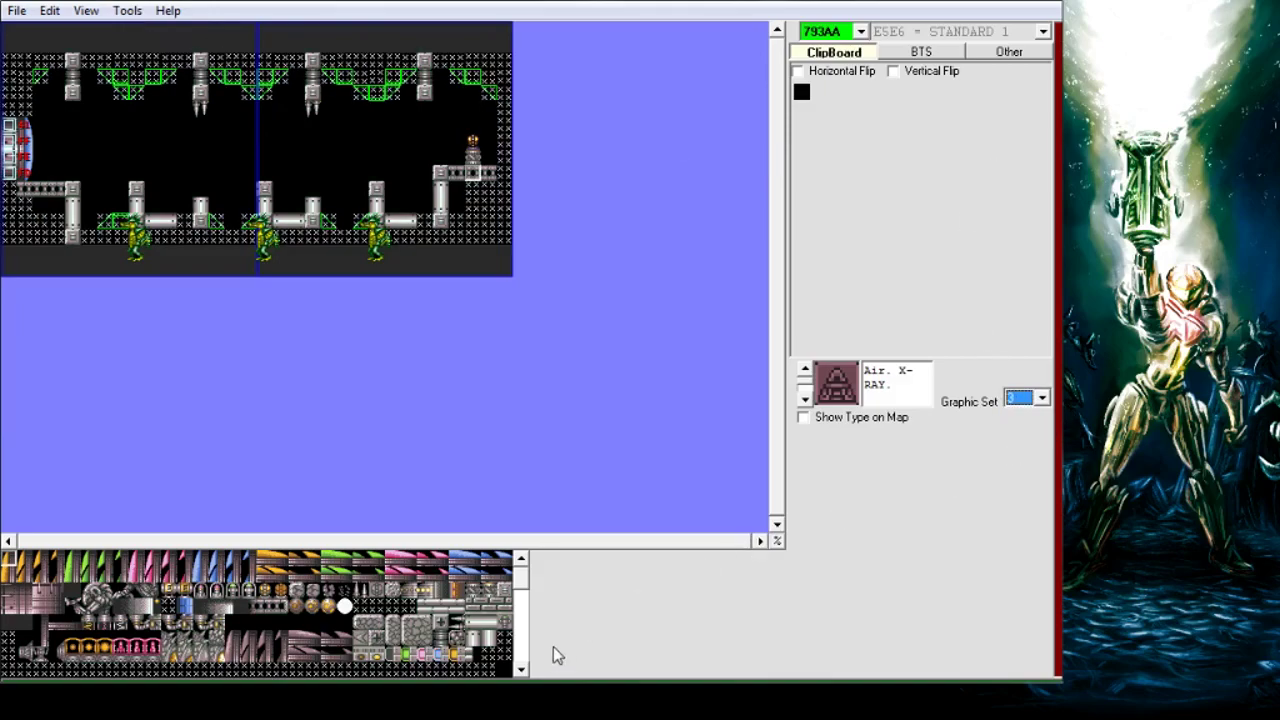
pyautogui.click(522, 645)
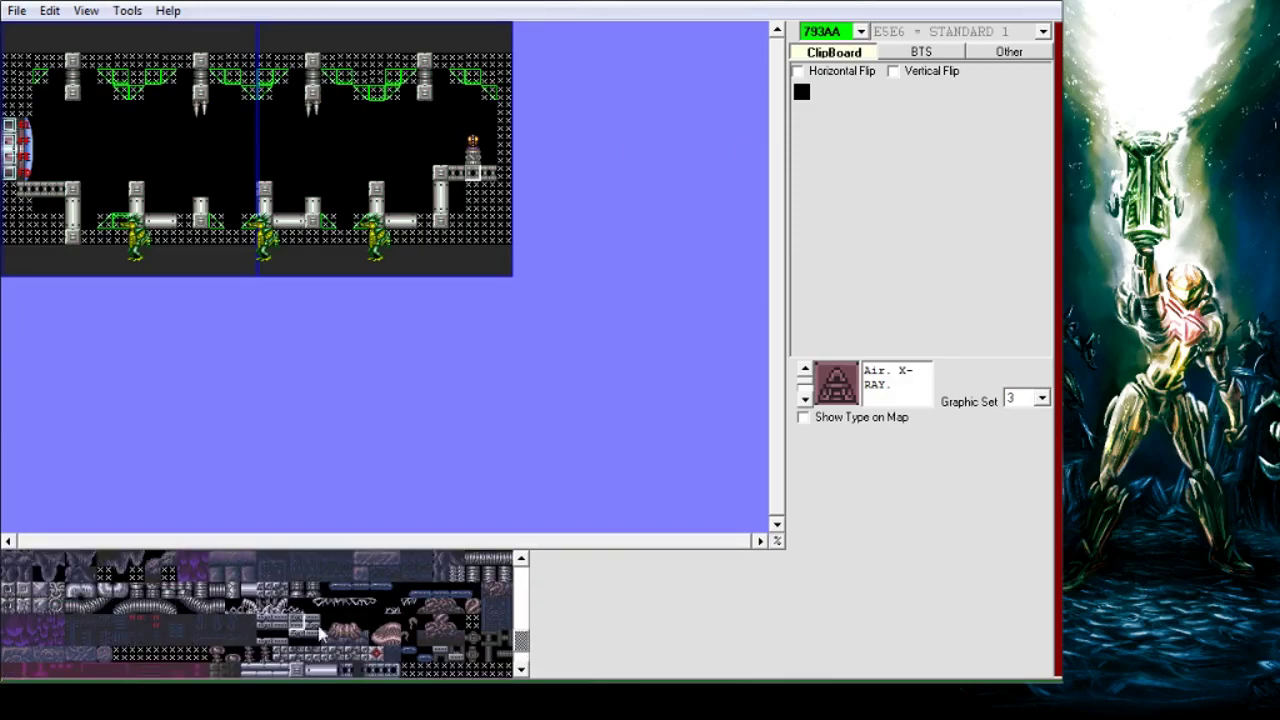
pyautogui.click(248, 557)
# - Open the graphics editor for graphic set 3 and examine its raw tile graphics
pyautogui.click(124, 14)
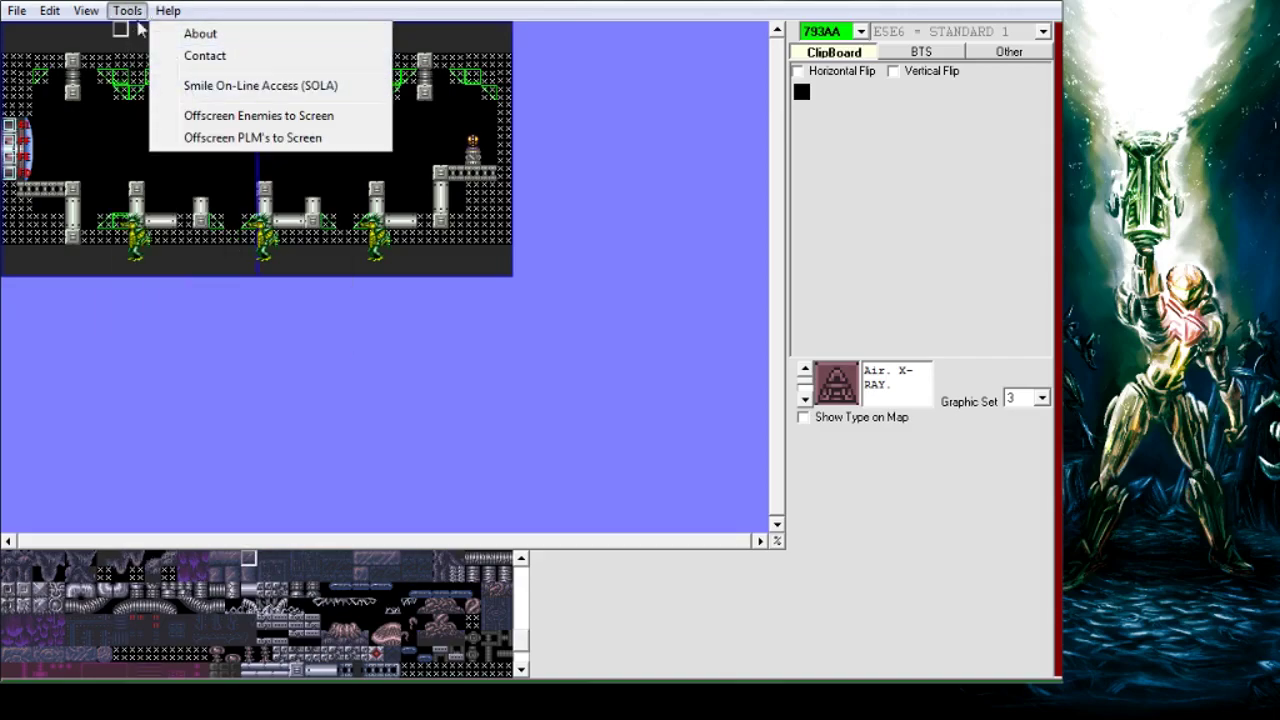
pyautogui.click(188, 131)
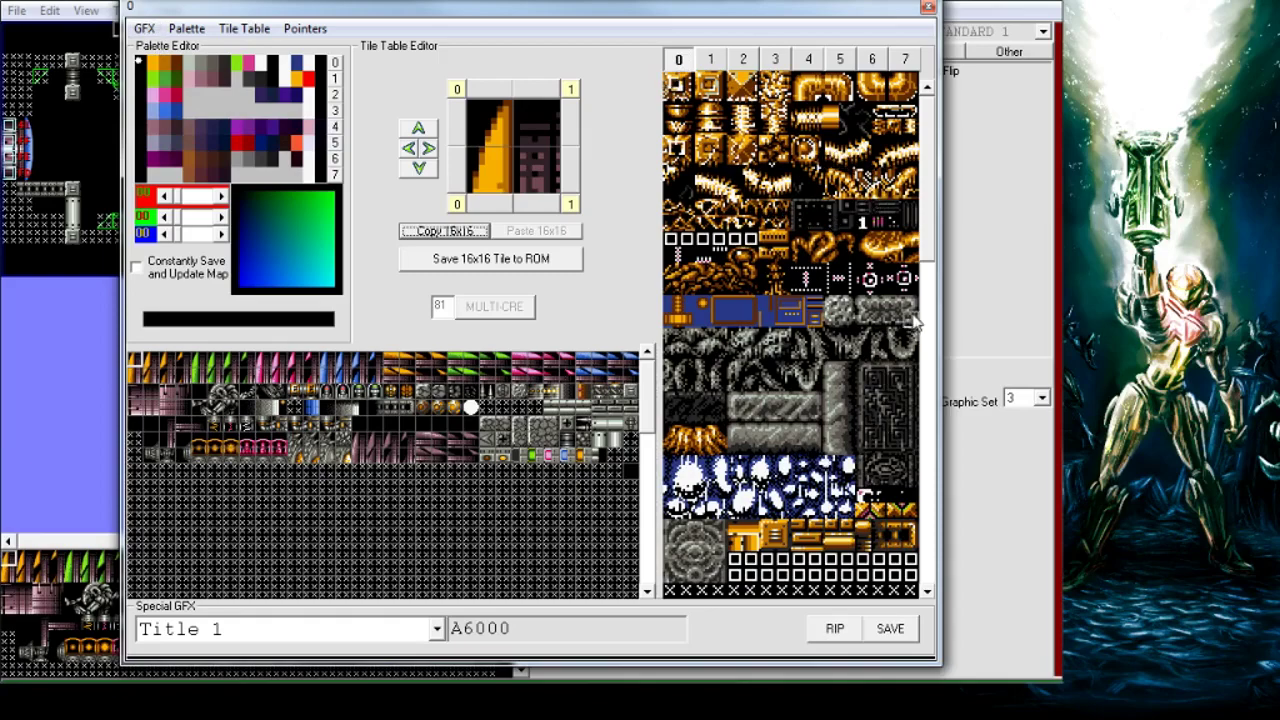
pyautogui.click(928, 270)
pyautogui.moveTo(928, 270)
pyautogui.mouseDown()
pyautogui.moveTo(928, 310)
pyautogui.moveTo(928, 172)
pyautogui.moveTo(930, 248)
pyautogui.mouseUp()
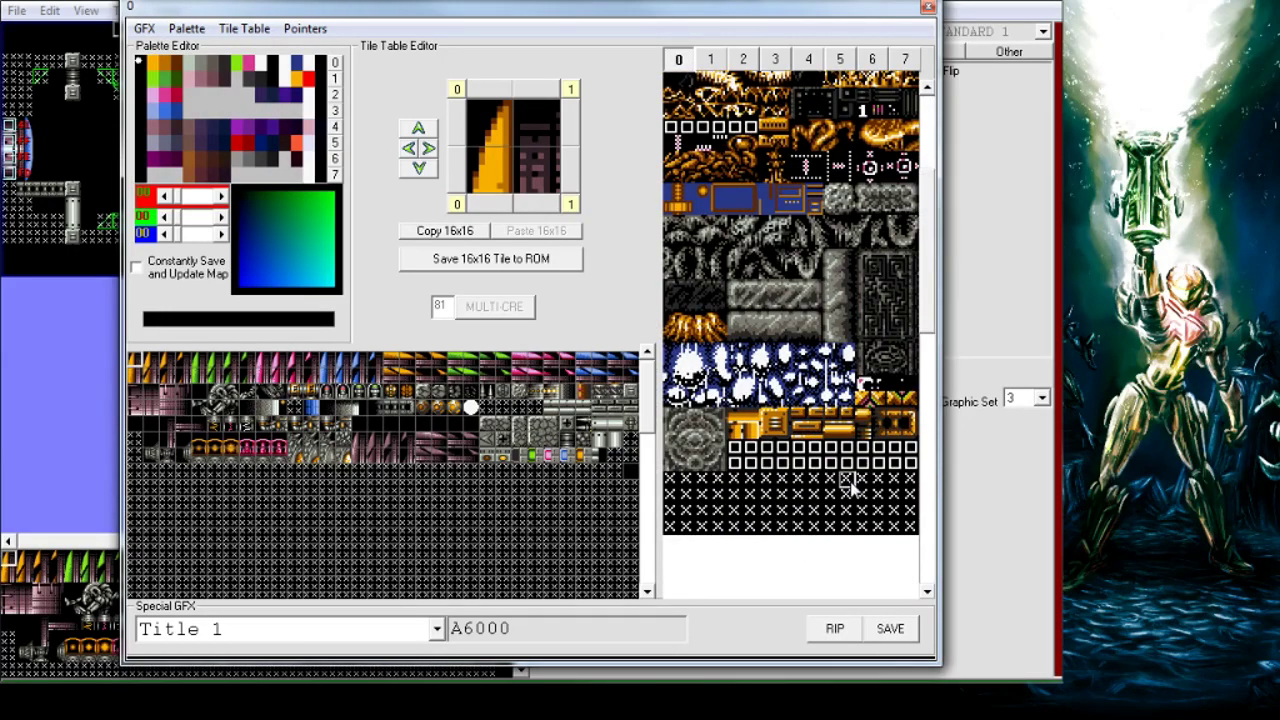
pyautogui.scroll(3, 926, 320)
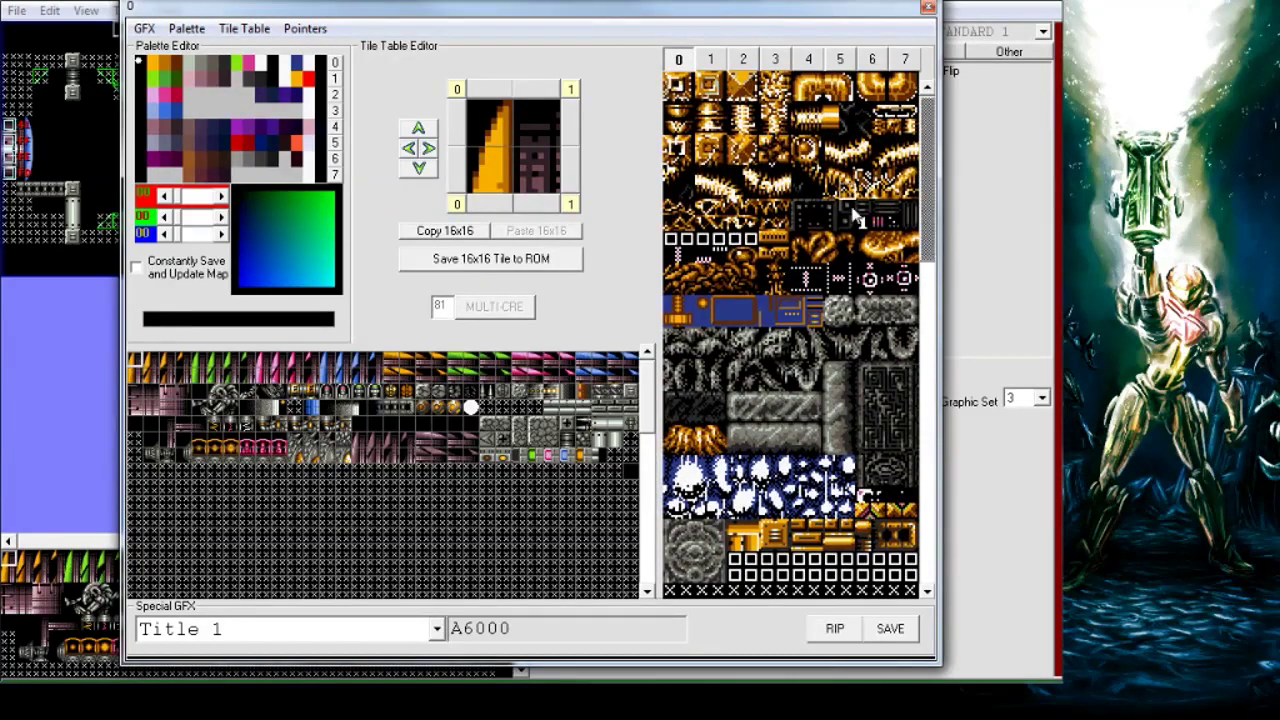
# - Export the scenery graphics of graphic set 3 to a file and close the graphics editor
pyautogui.scroll(-1, 928, 280)
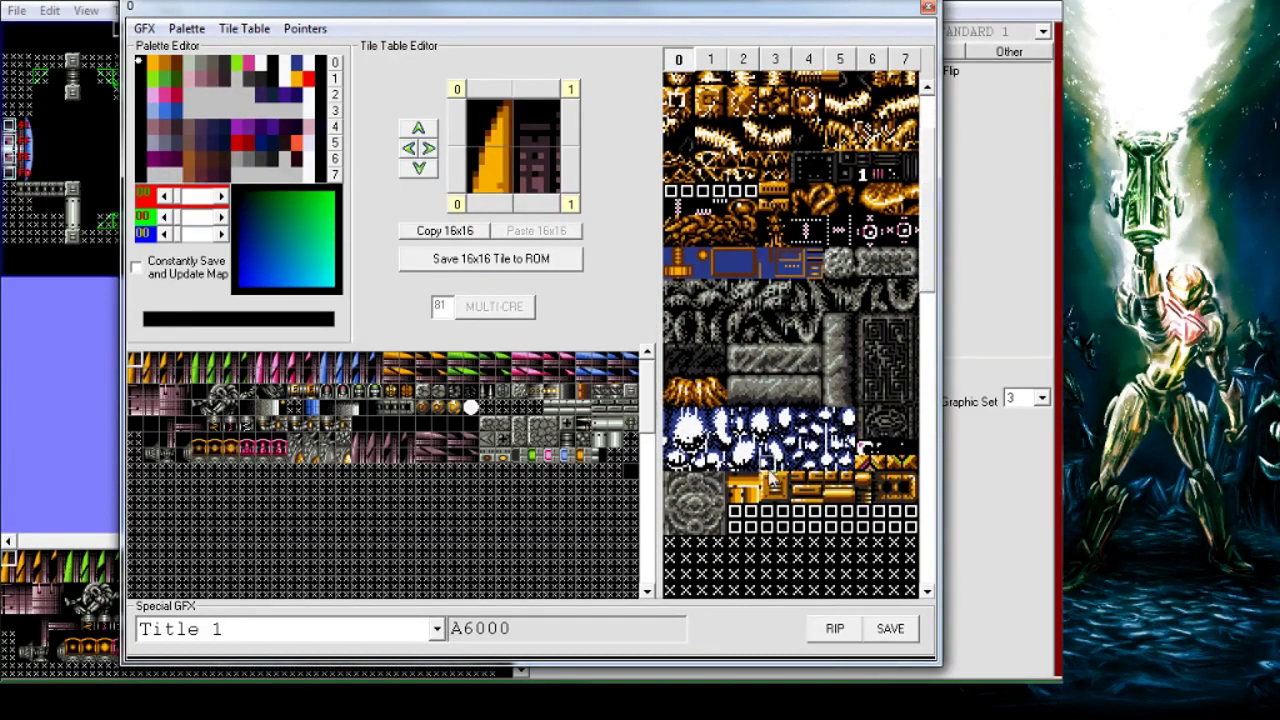
pyautogui.click(144, 28)
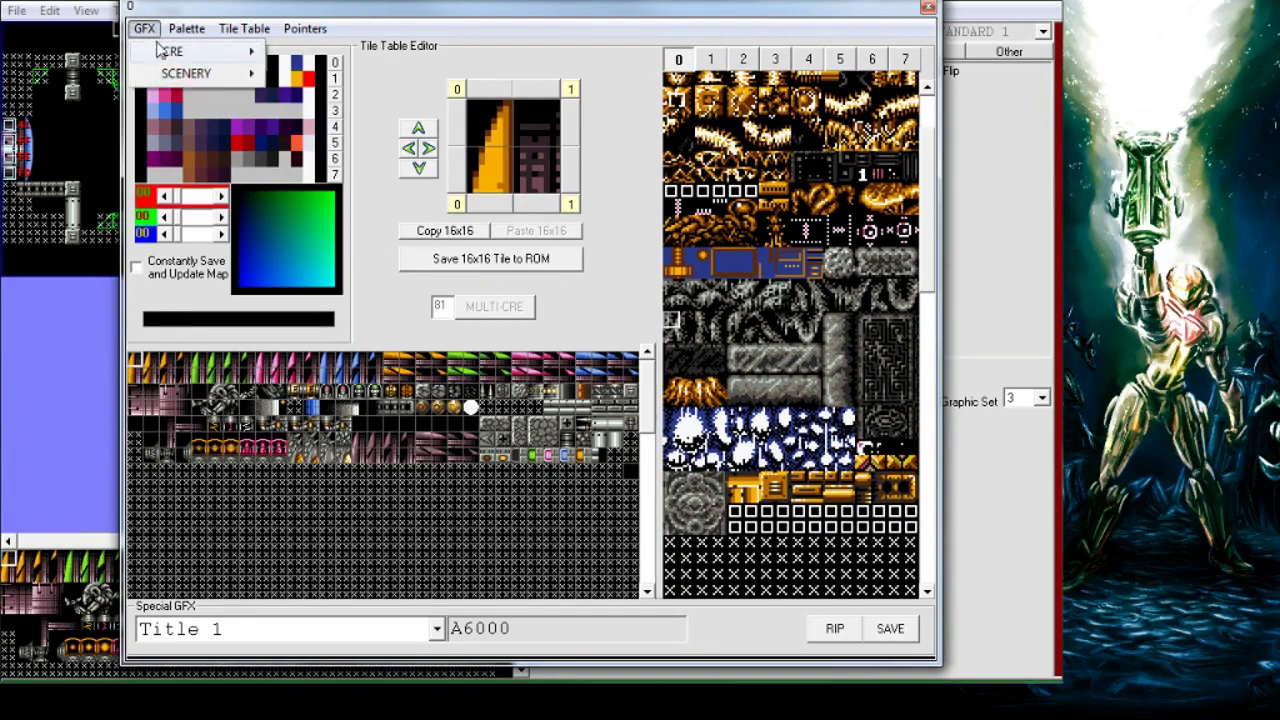
pyautogui.moveTo(186, 74)
pyautogui.click(310, 74)
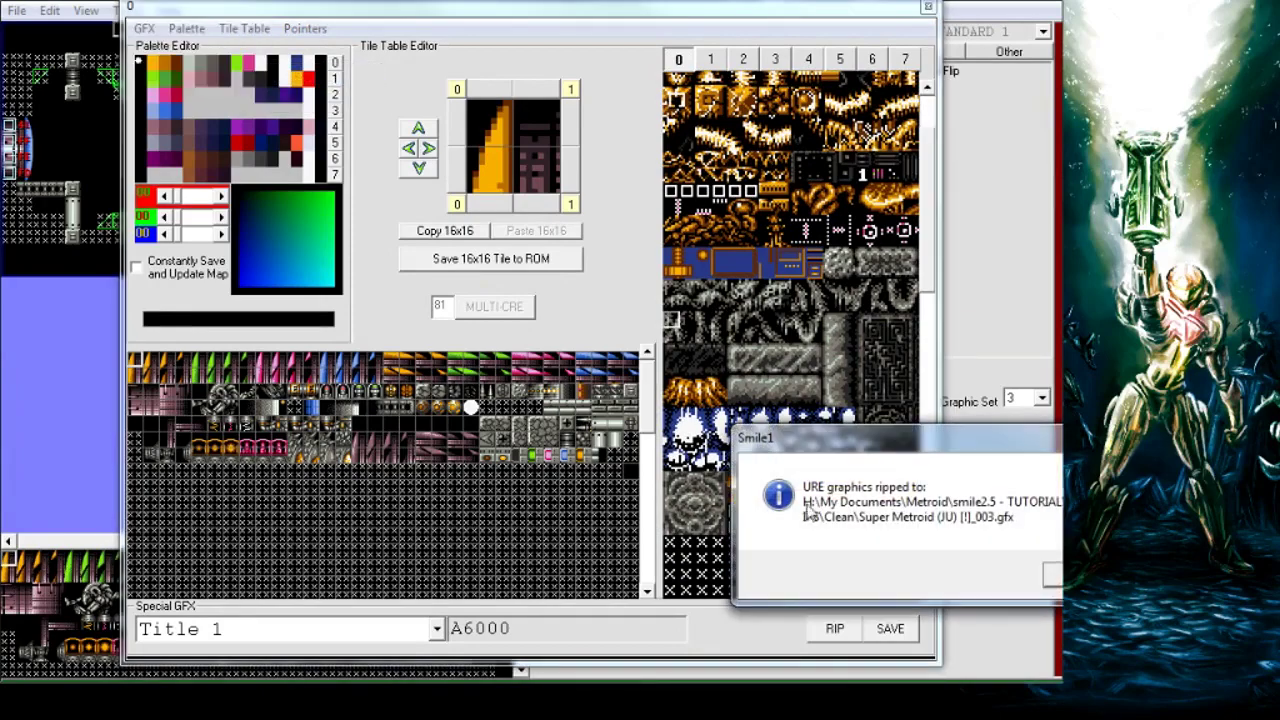
pyautogui.press('Return')
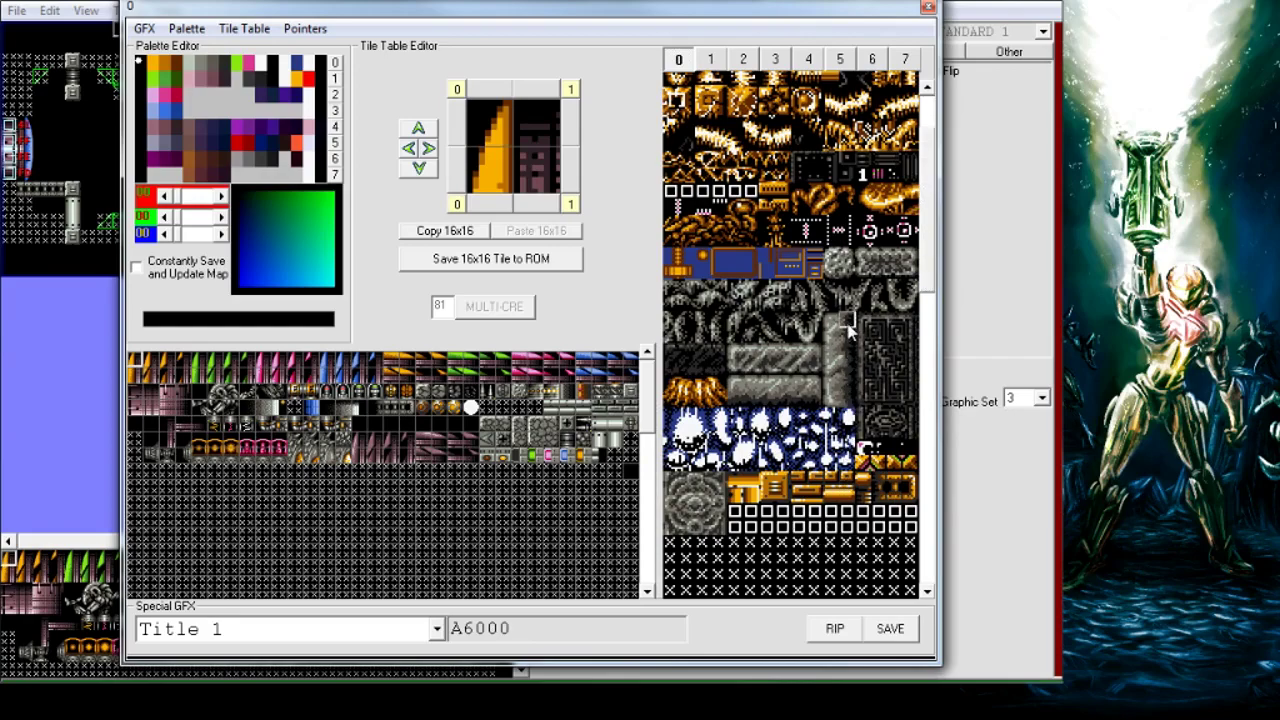
pyautogui.moveTo(930, 281); pyautogui.dragTo(930, 250)
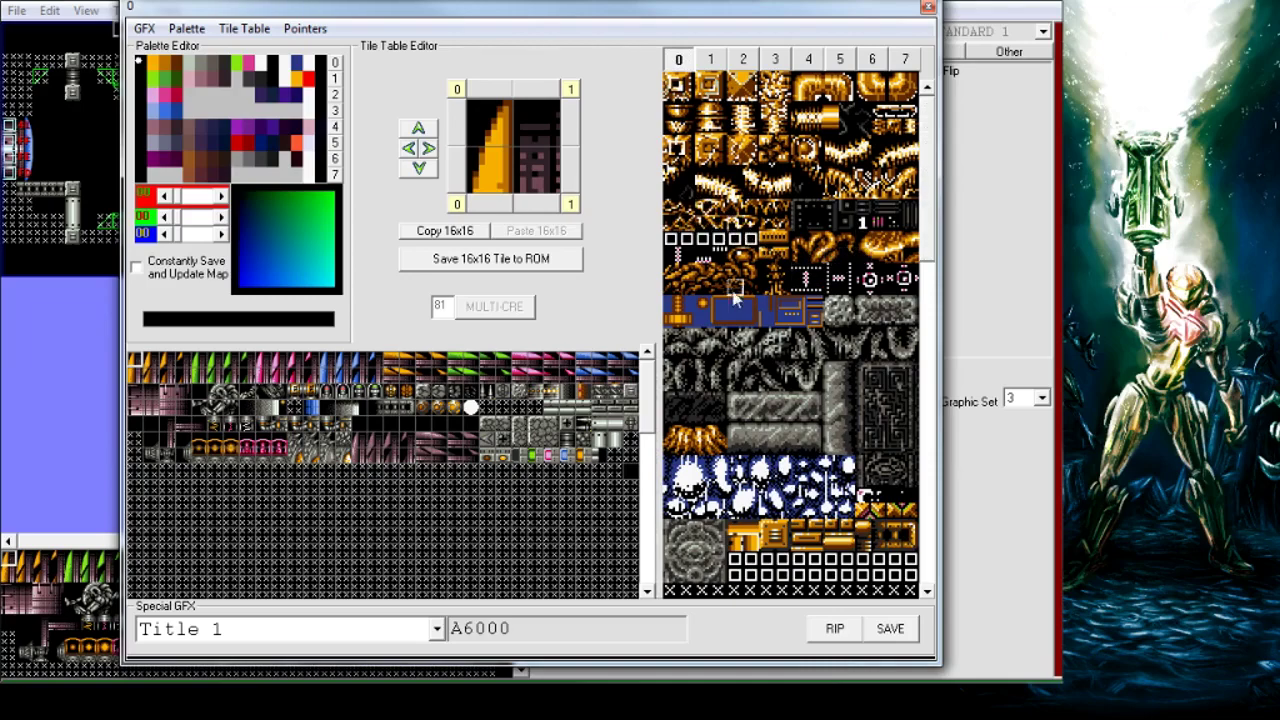
pyautogui.click(929, 9)
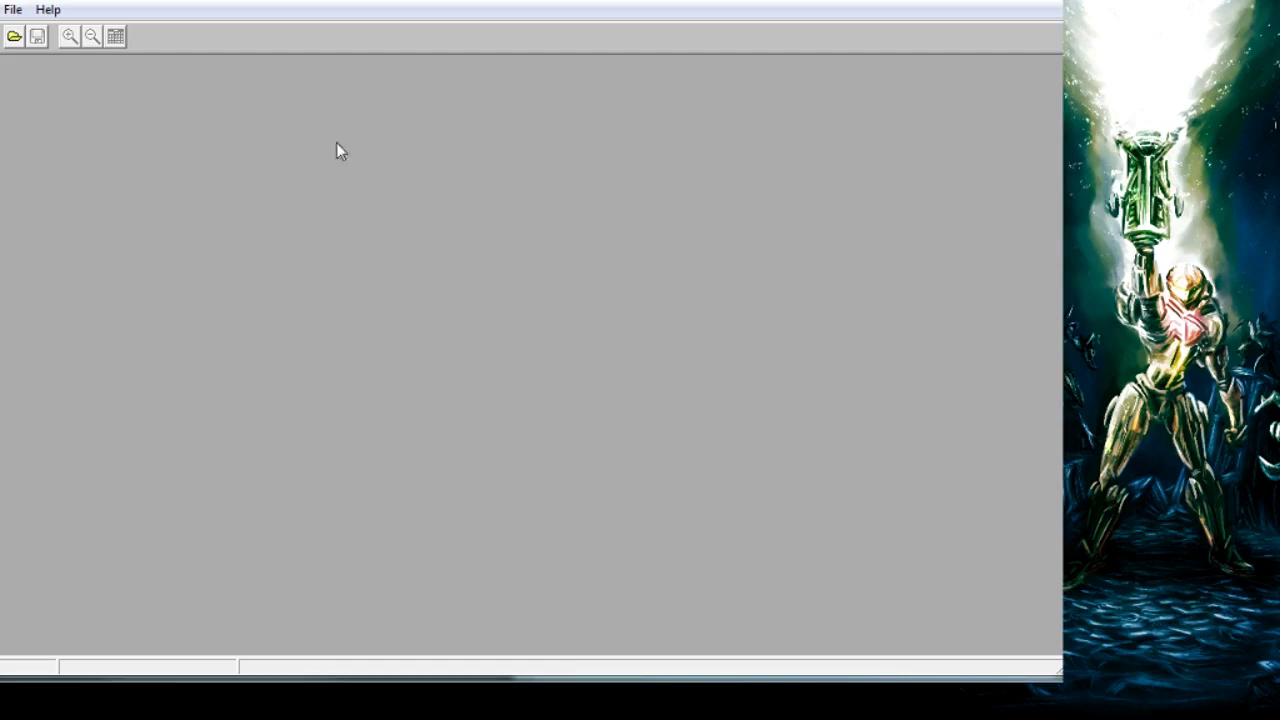
# - Switch to Tile Layer Pro and open the exported file Super Metroid (JU) [!]_003.gfx from the Clean folder
pyautogui.click(13, 9)
pyautogui.click(62, 57)
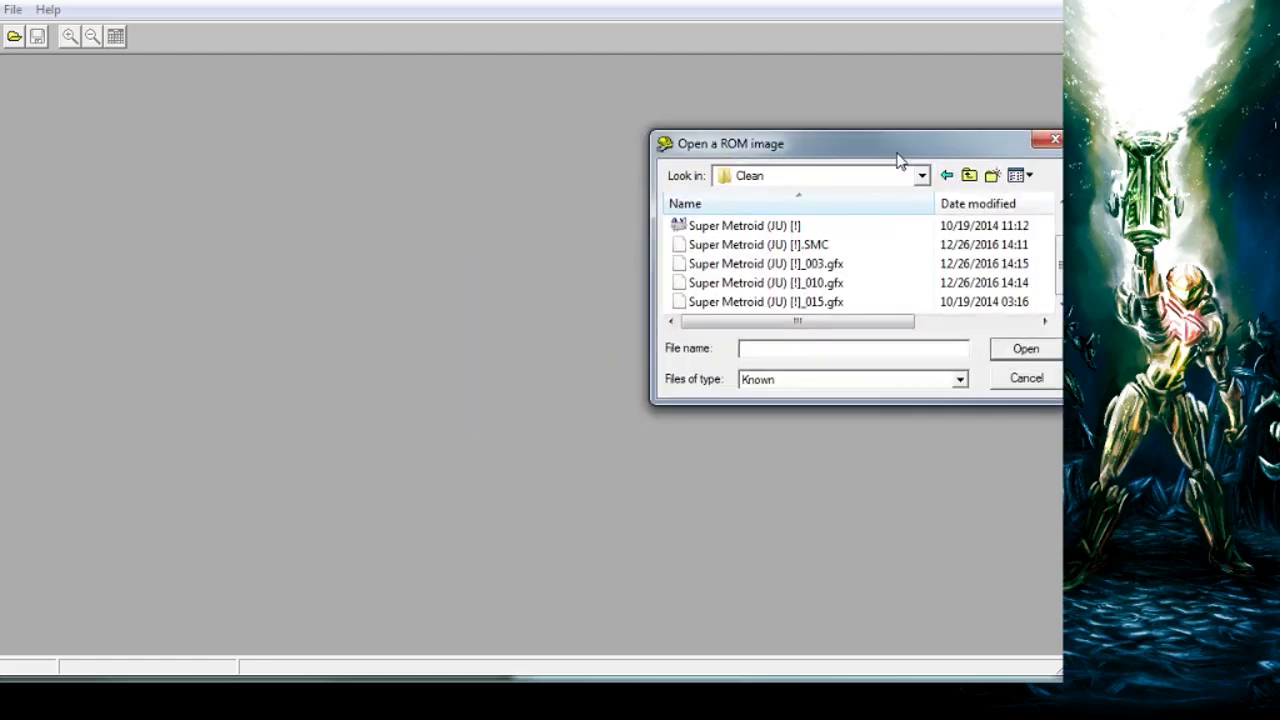
pyautogui.moveTo(897, 150); pyautogui.dragTo(440, 150)
pyautogui.moveTo(603, 280)
pyautogui.mouseDown()
pyautogui.moveTo(603, 240)
pyautogui.moveTo(604, 266)
pyautogui.mouseUp()
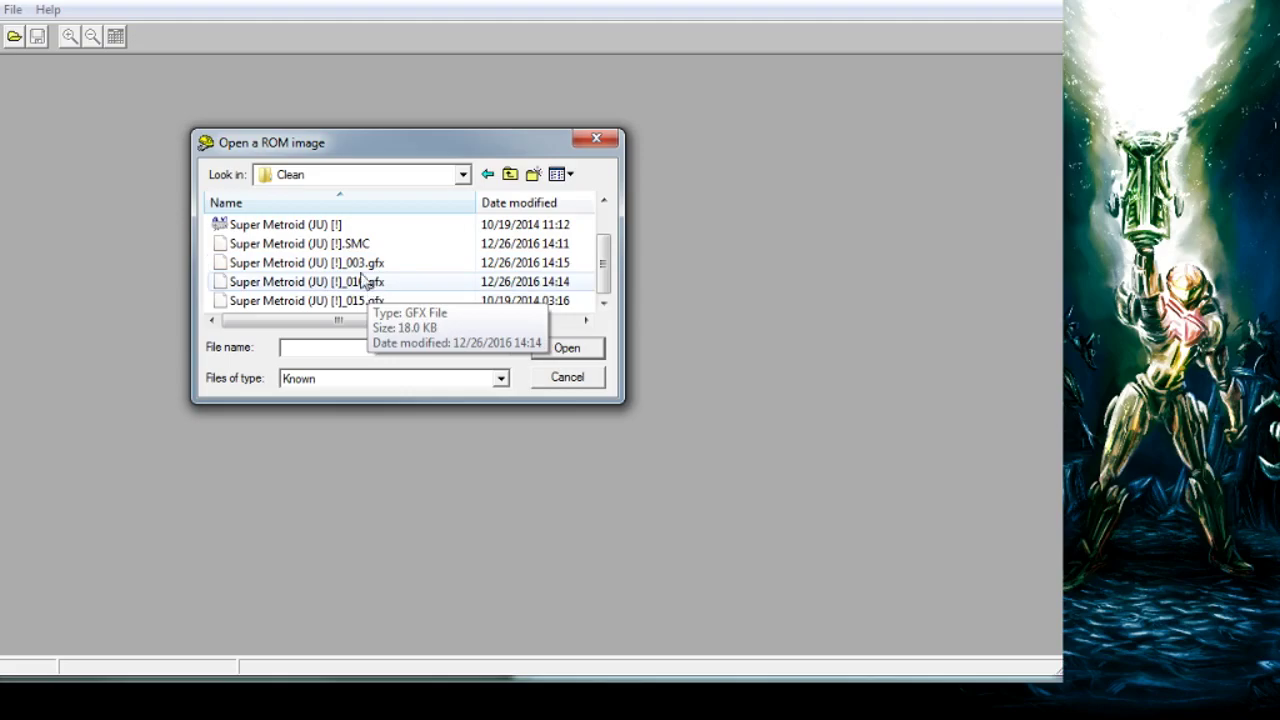
pyautogui.doubleClick(357, 264)
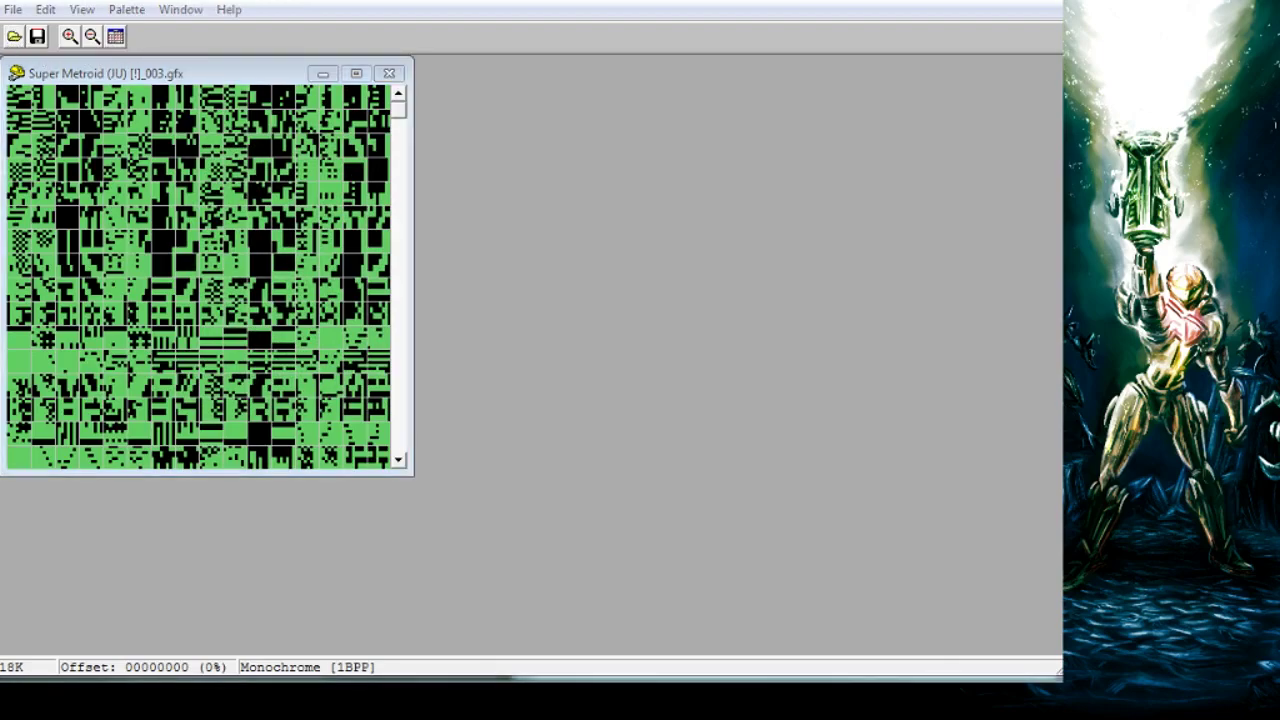
# - Open the exported file Super Metroid (JU) [!]_010.gfx alongside the first graphics file
pyautogui.hotkey('ctrl', 'o')
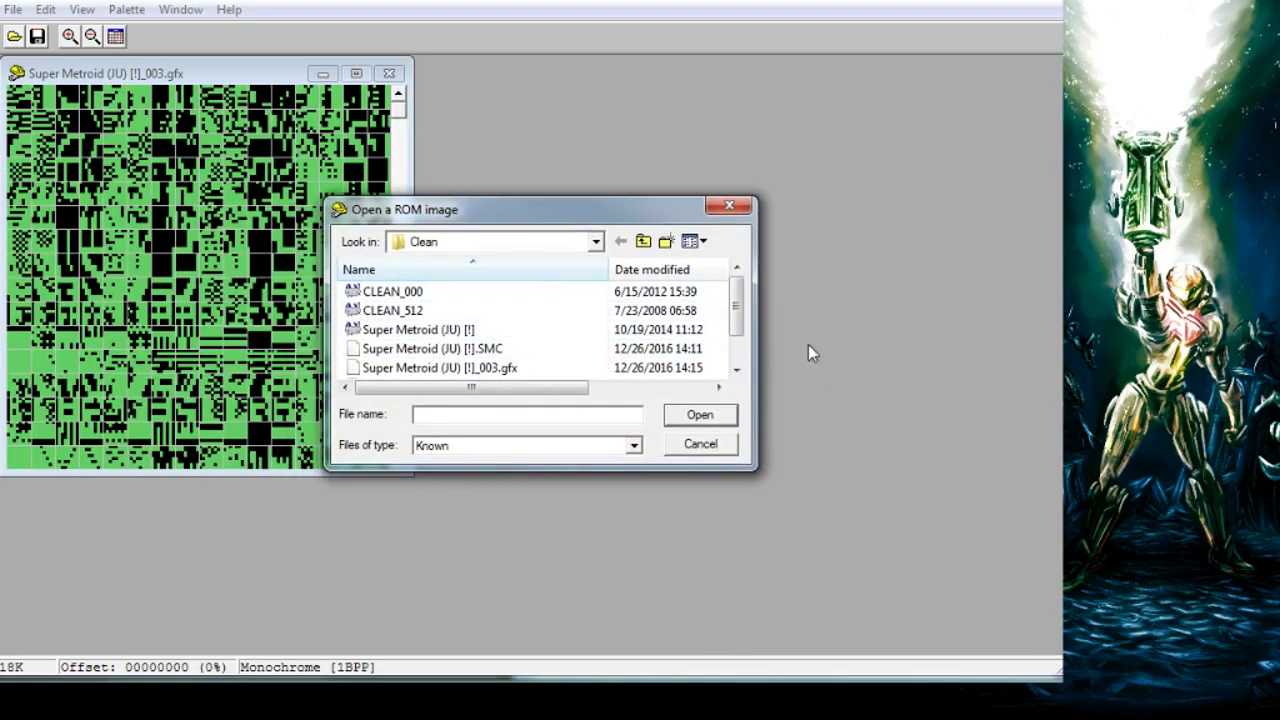
pyautogui.moveTo(738, 312); pyautogui.dragTo(740, 343)
pyautogui.doubleClick(490, 348)
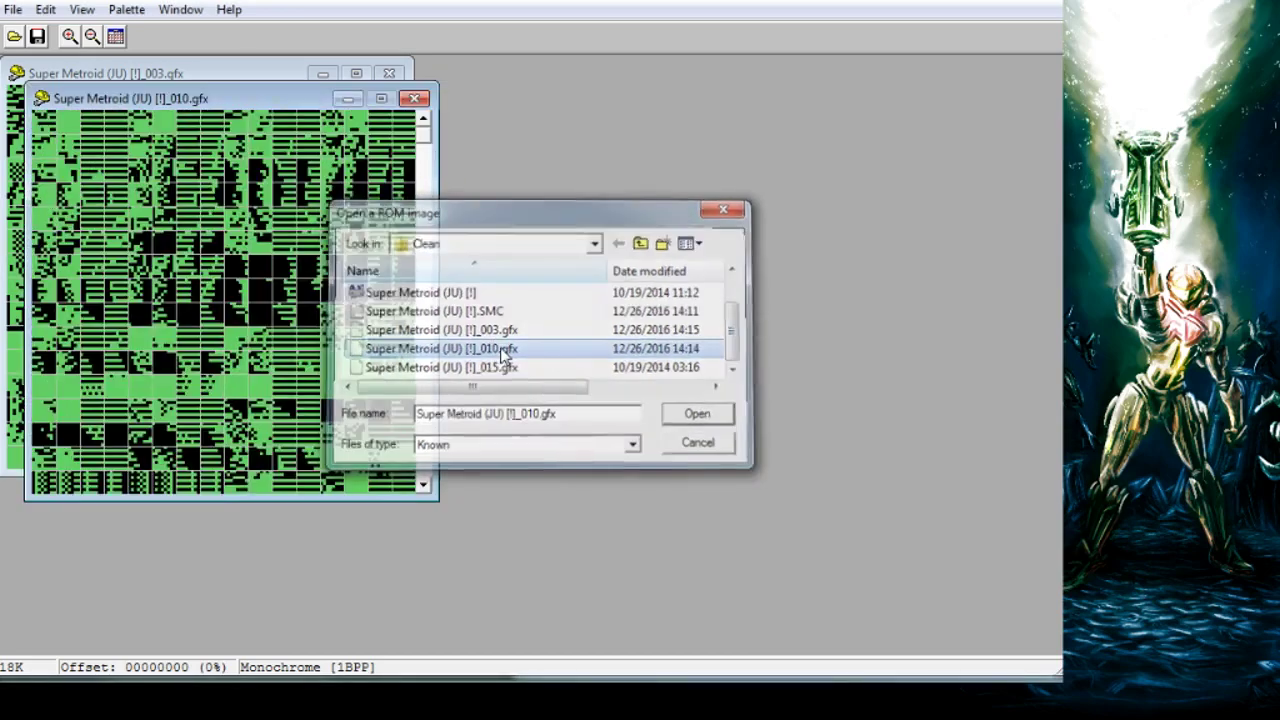
# - Show the Tile Arranger, Tile Editor and Palette Editor windows and arrange them beside the graphics files
pyautogui.hotkey('ctrl', 'r')
pyautogui.moveTo(1034, 140); pyautogui.dragTo(929, 23)
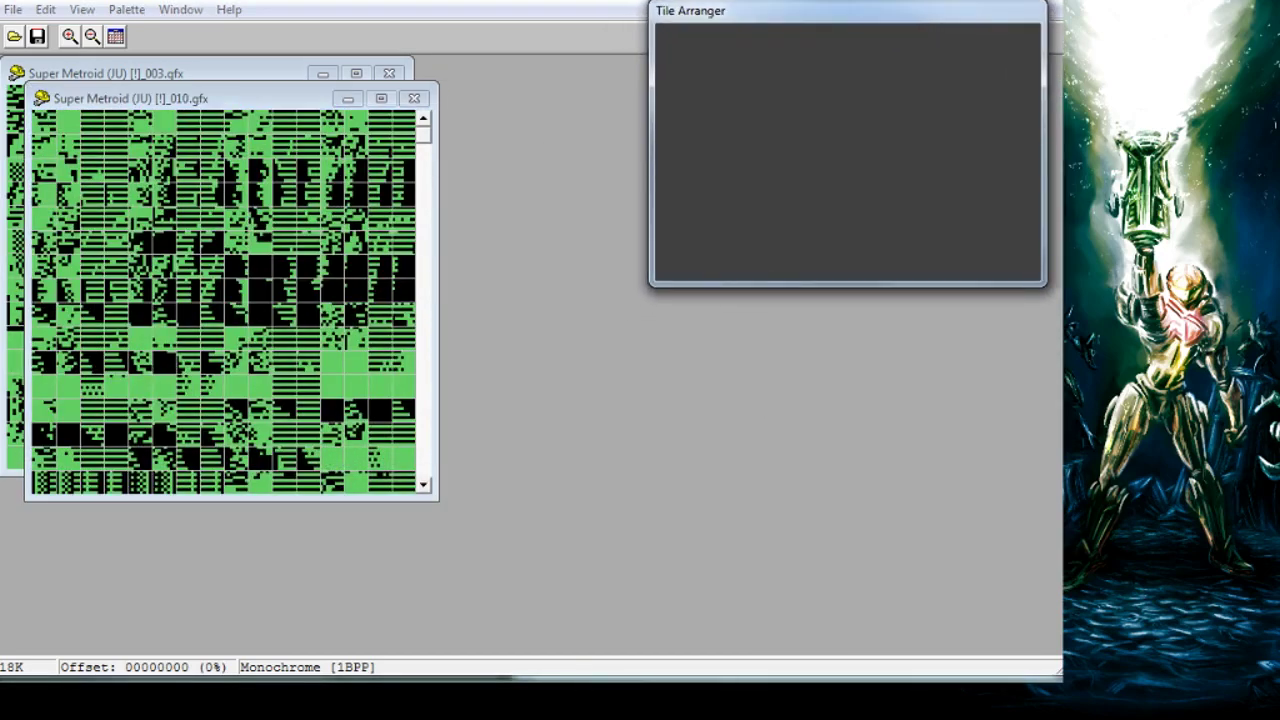
pyautogui.hotkey('ctrl', 'e')
pyautogui.moveTo(414, 342); pyautogui.dragTo(901, 320)
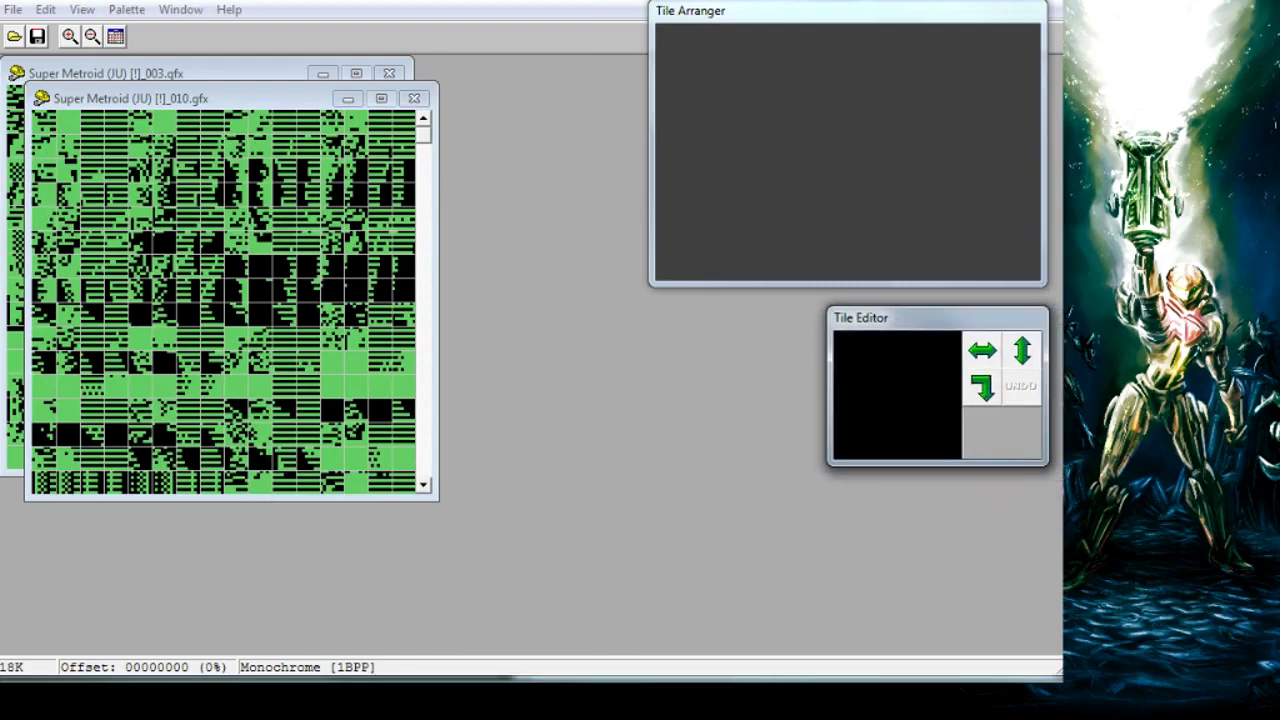
pyautogui.hotkey('ctrl', 'p')
pyautogui.moveTo(680, 626); pyautogui.dragTo(920, 503)
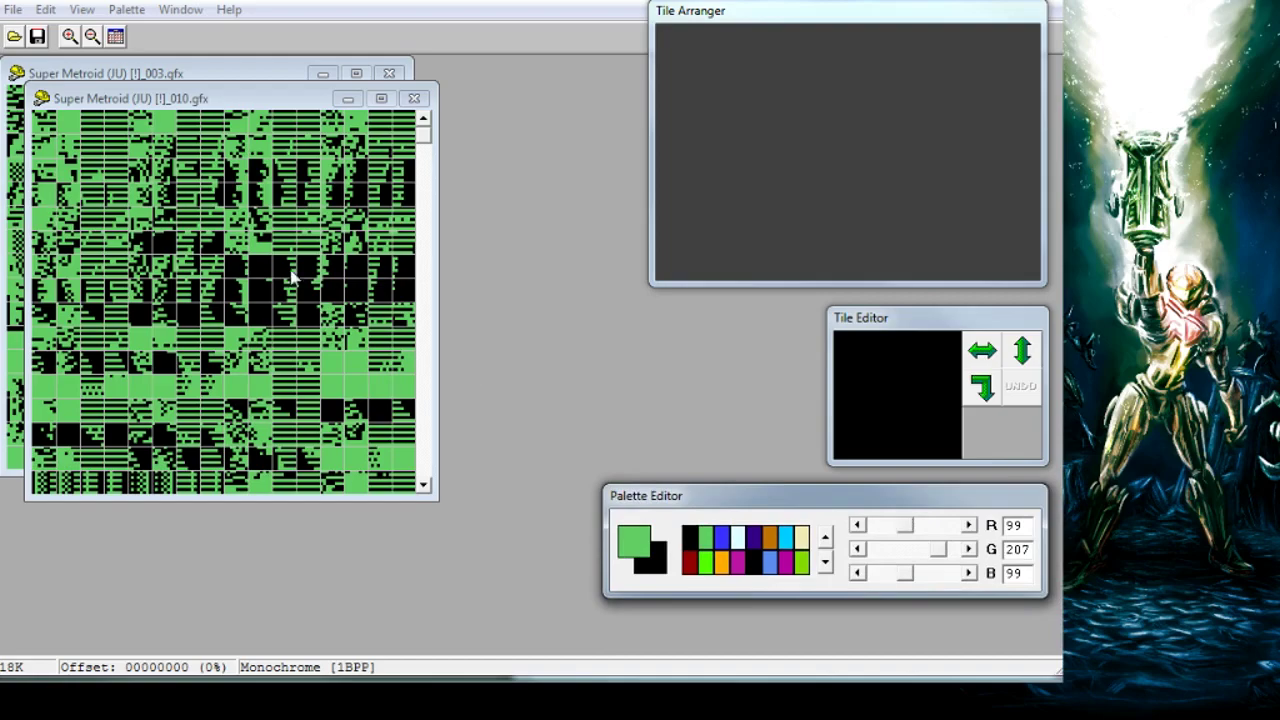
# - Set the tile format of Super Metroid (JU) [!]_003.gfx to SNES
pyautogui.click(217, 76)
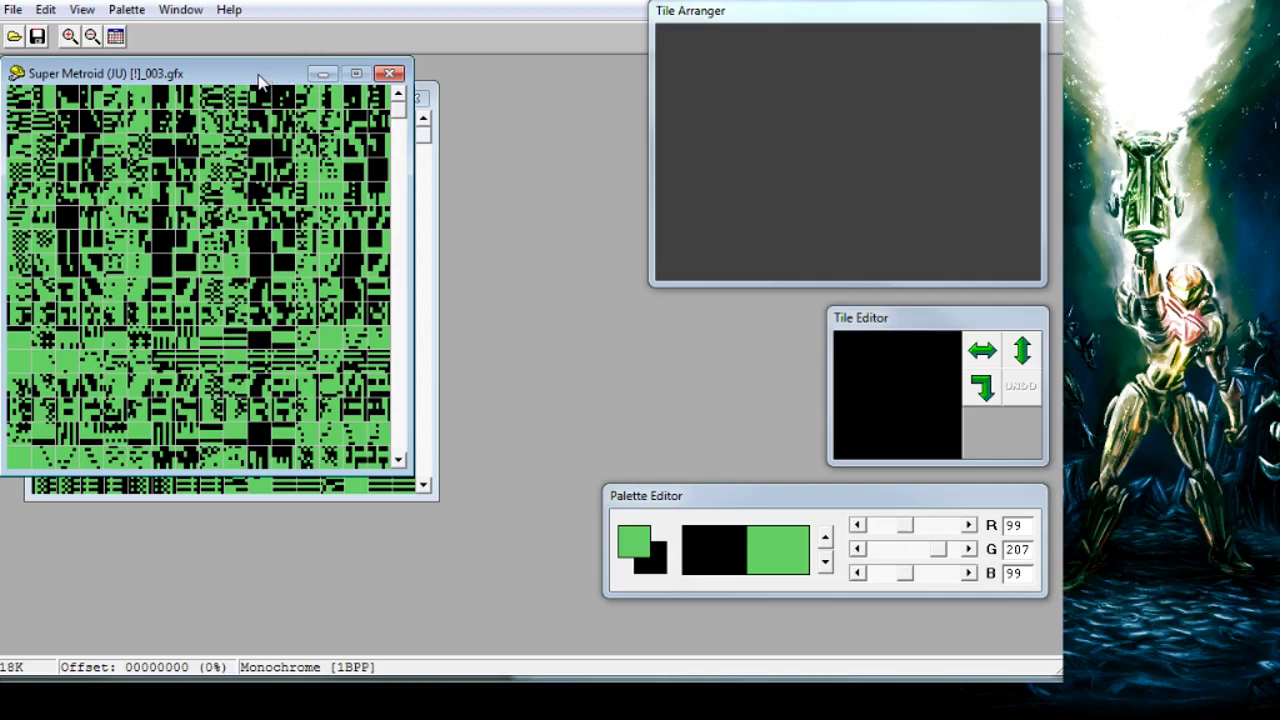
pyautogui.click(84, 11)
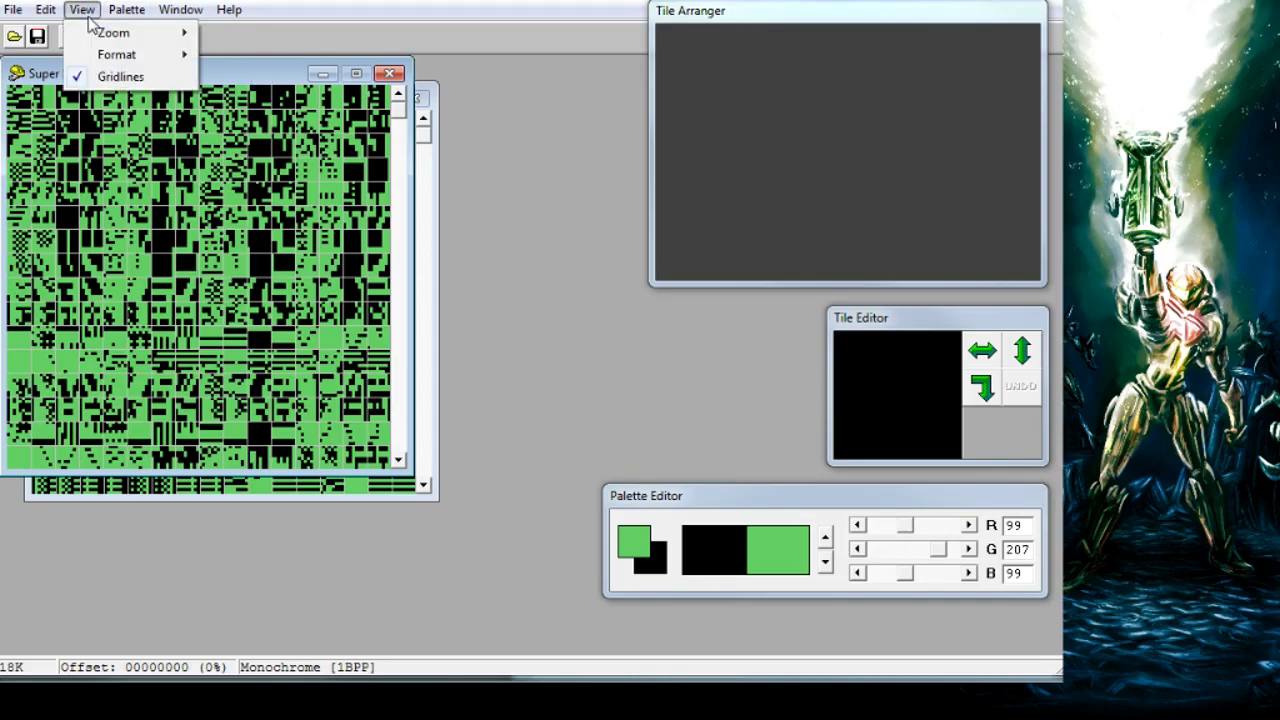
pyautogui.click(269, 86)
pyautogui.moveTo(399, 117)
pyautogui.mouseDown()
pyautogui.moveTo(402, 455)
pyautogui.moveTo(416, 292)
pyautogui.moveTo(404, 100)
pyautogui.mouseUp()
pyautogui.click(82, 9)
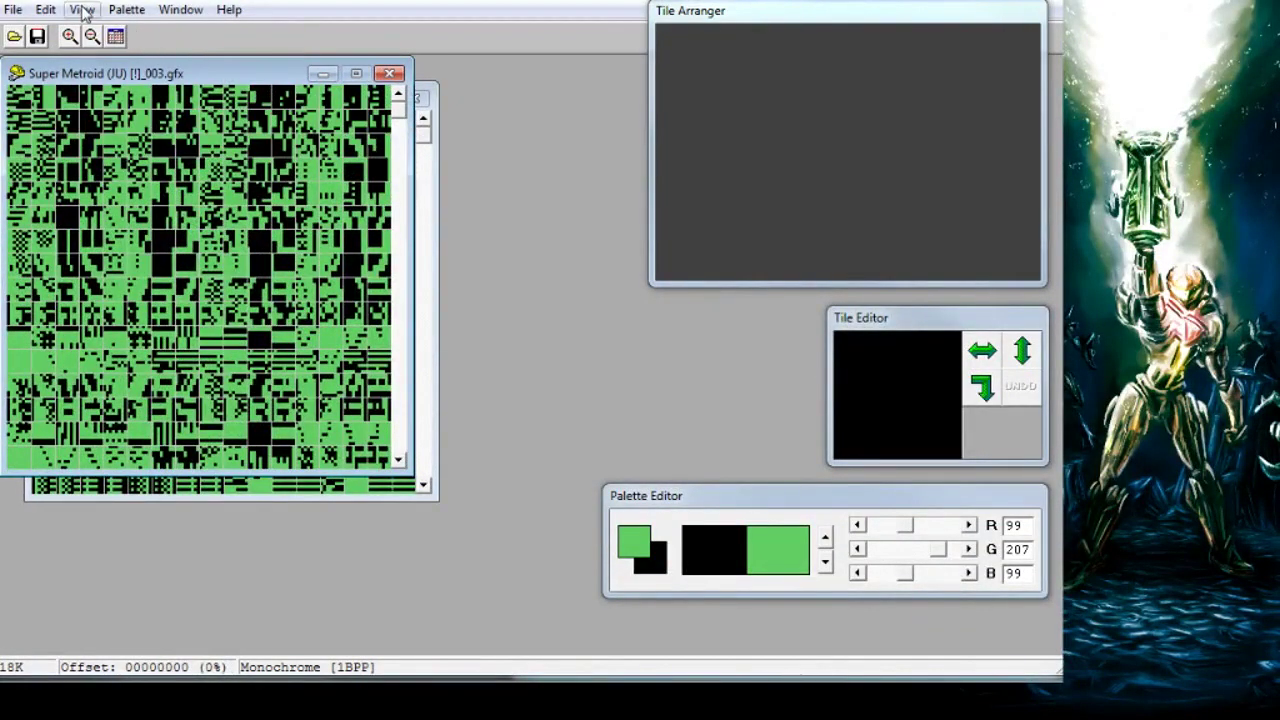
pyautogui.moveTo(113, 55)
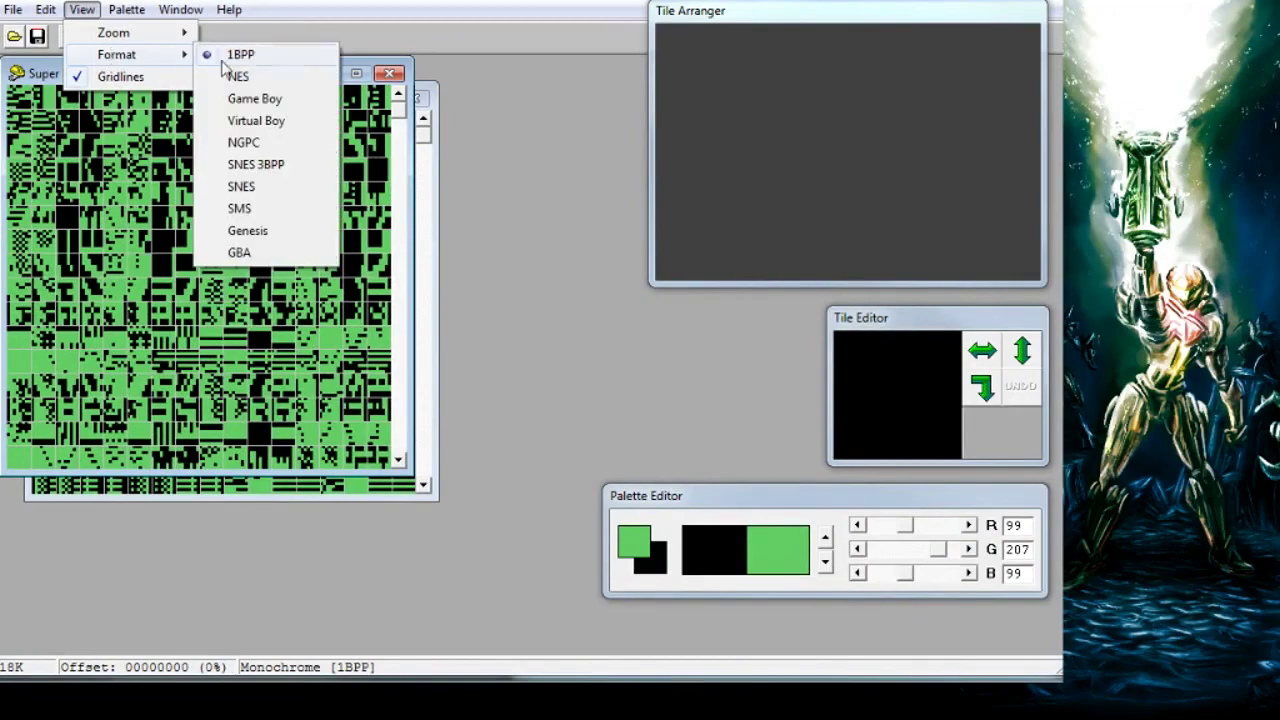
pyautogui.click(262, 188)
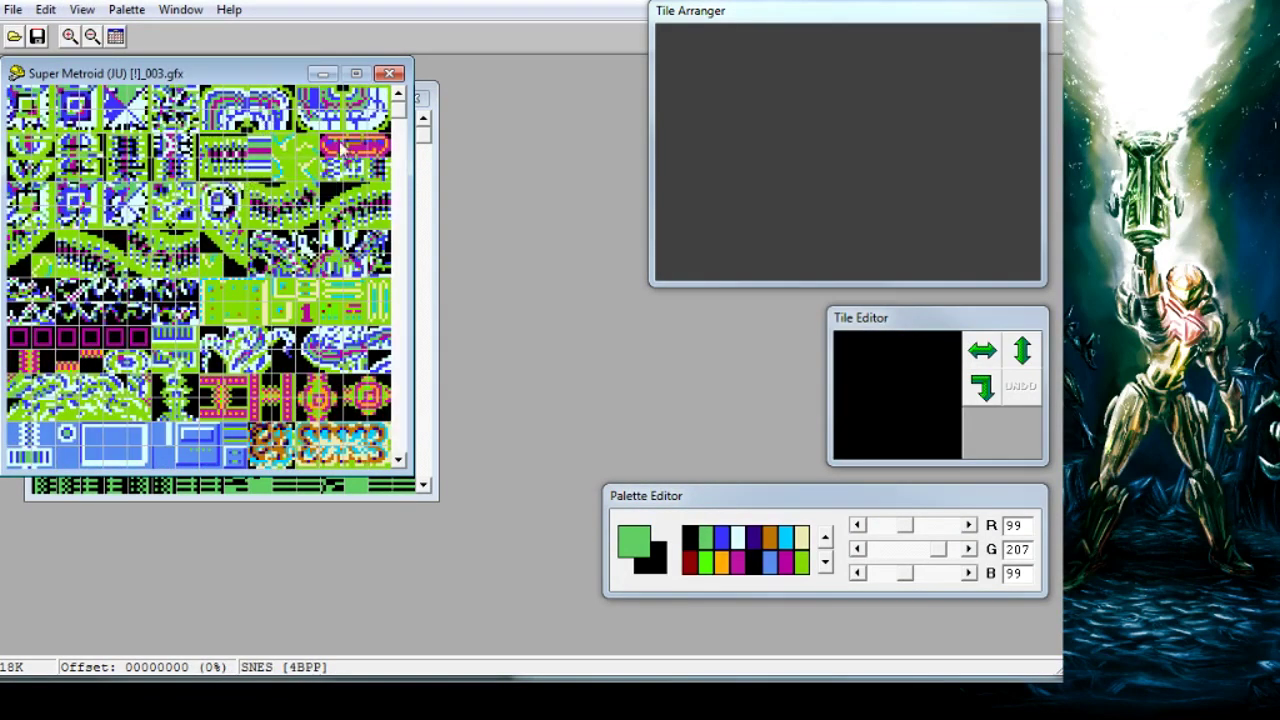
# - Examine the 003 tiles in several of the default palette's colour rows and return to the starting row
pyautogui.moveTo(400, 115); pyautogui.dragTo(551, 357)
pyautogui.click(826, 540)
pyautogui.click(826, 540)
pyautogui.click(826, 540)
pyautogui.click(826, 540)
pyautogui.click(826, 540)
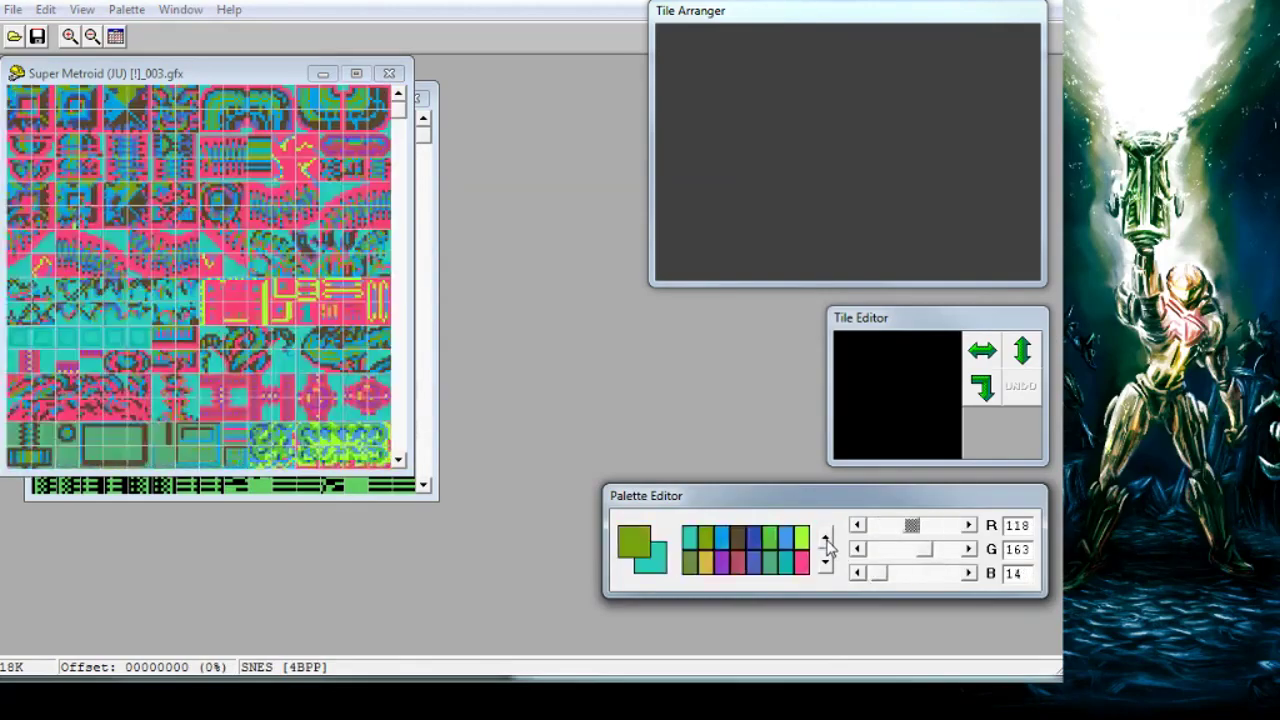
pyautogui.click(825, 563)
pyautogui.click(825, 563)
pyautogui.click(825, 563)
pyautogui.click(825, 563)
pyautogui.click(825, 563)
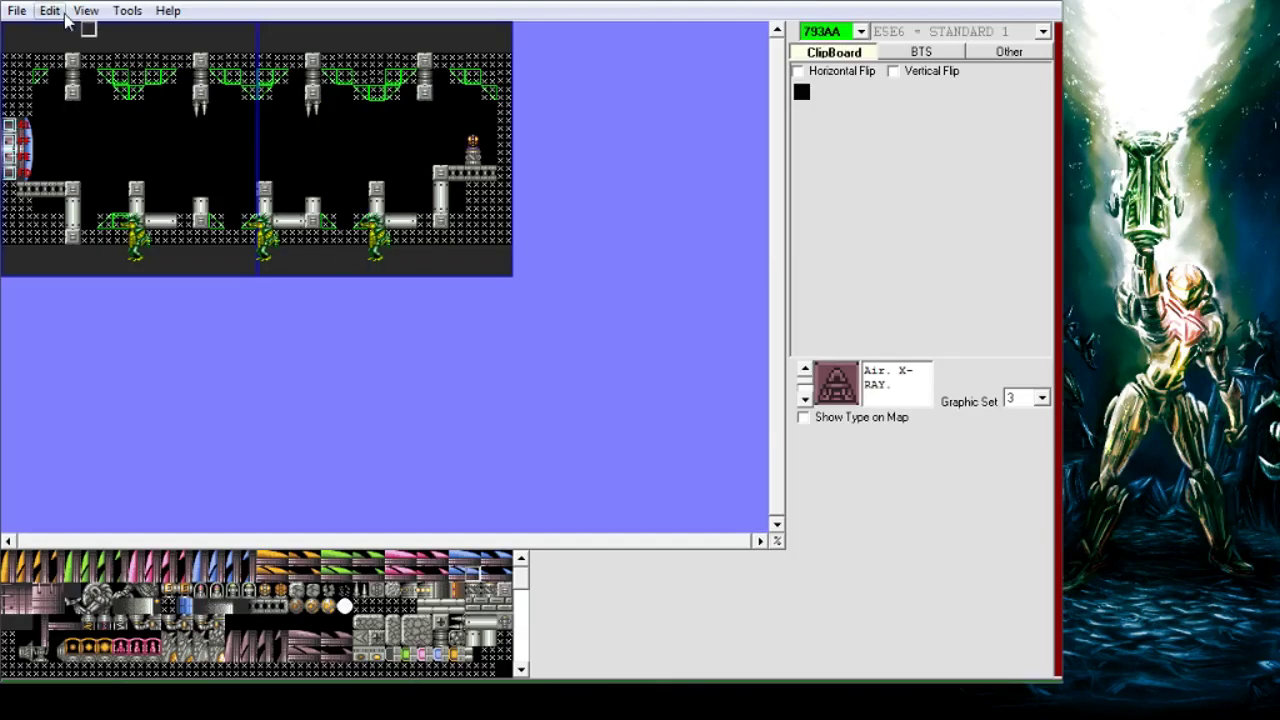
# - Switch to the level editor, export graphic set 3's palette from the graphics editor, and close that editor
pyautogui.click(130, 11)
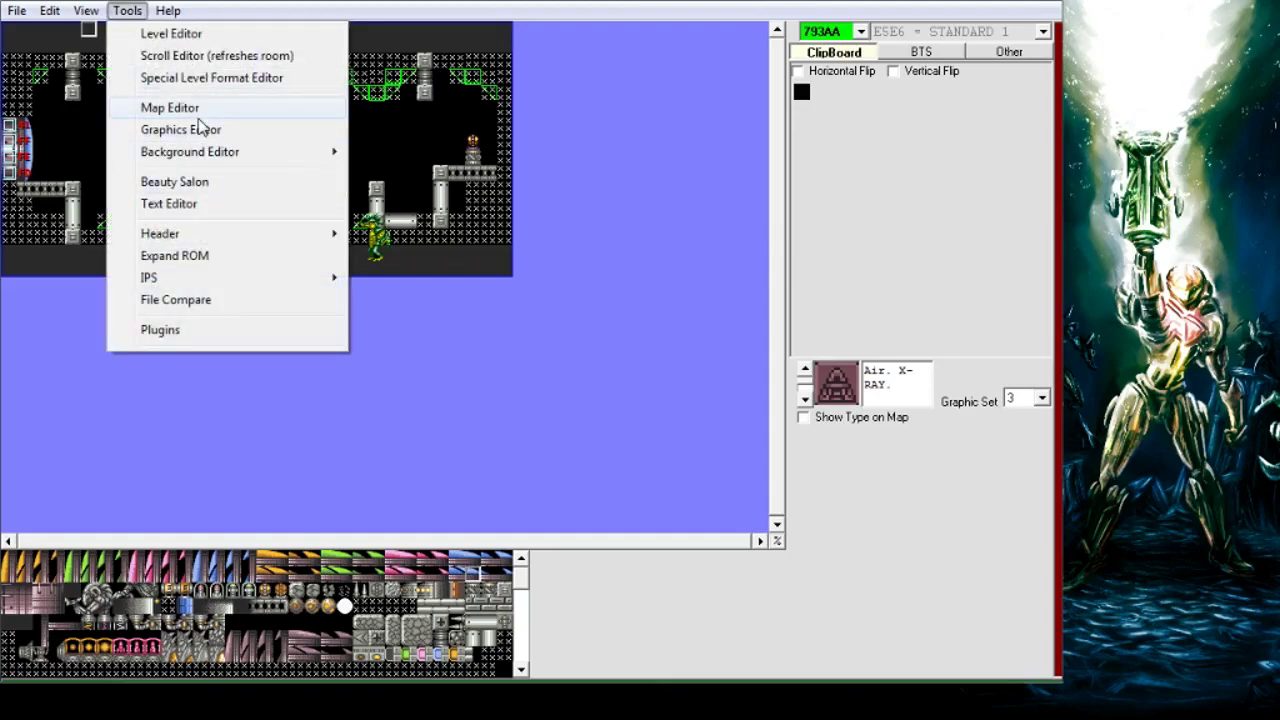
pyautogui.click(205, 131)
pyautogui.click(180, 32)
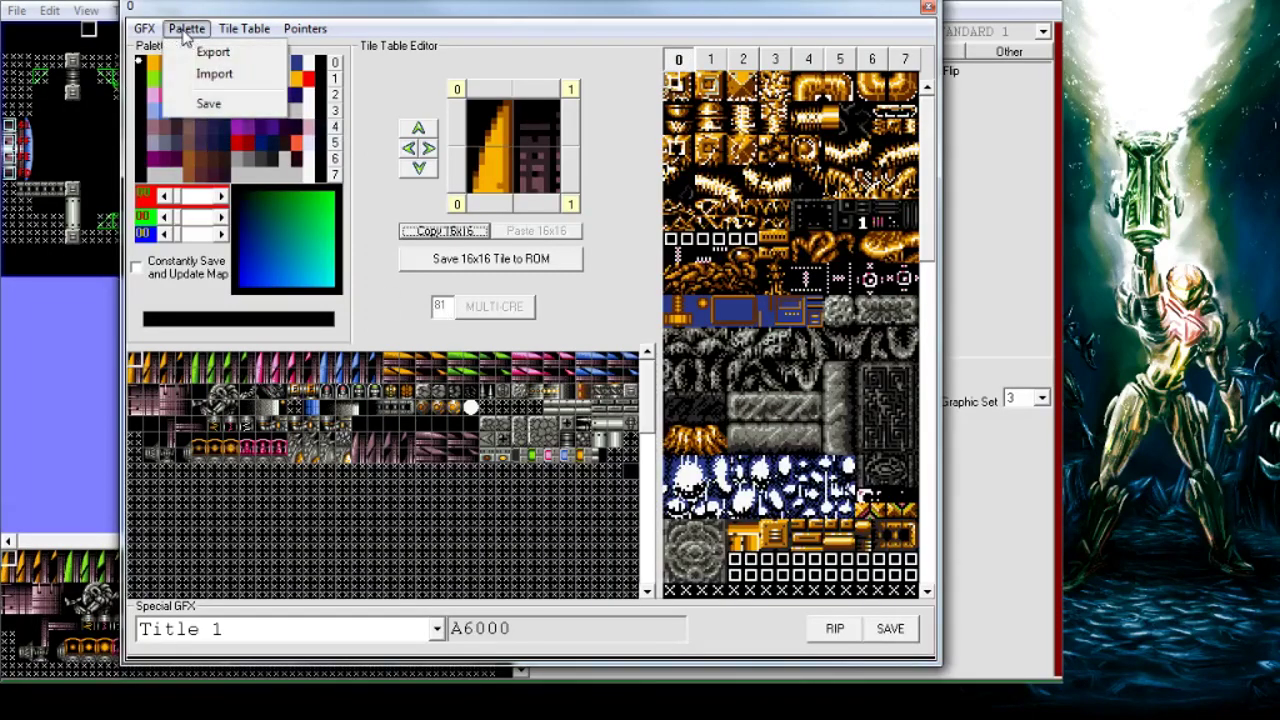
pyautogui.click(206, 50)
pyautogui.moveTo(908, 446); pyautogui.dragTo(523, 231)
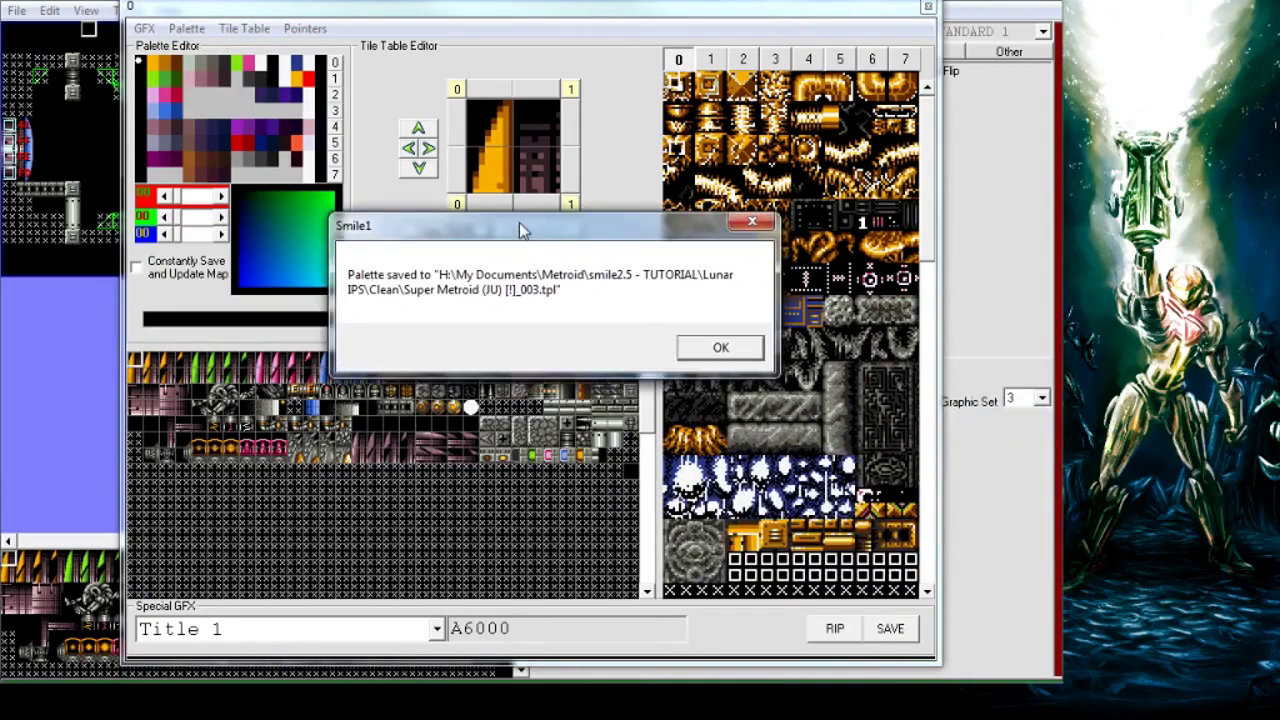
pyautogui.click(721, 347)
pyautogui.click(928, 6)
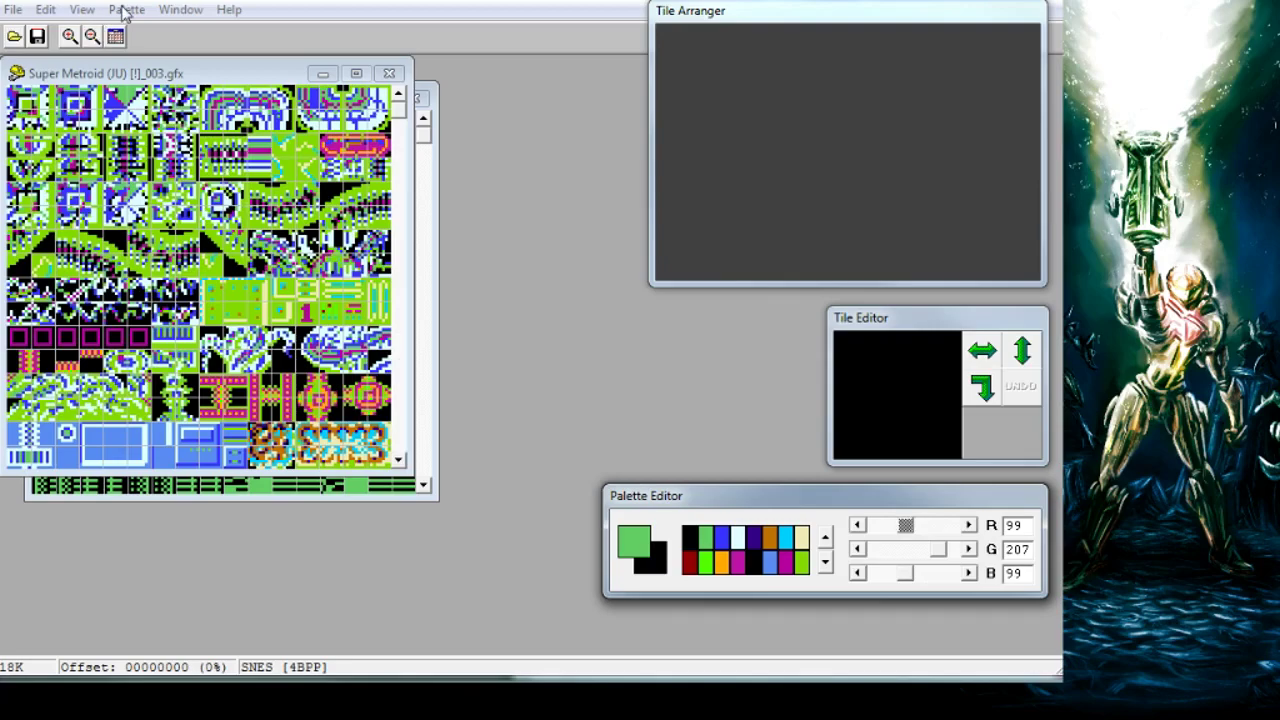
# - Switch to Tile Layer Pro and load the palette file Super Metroid (JU) [!]_003.tpl for the 003 graphics
pyautogui.click(127, 10)
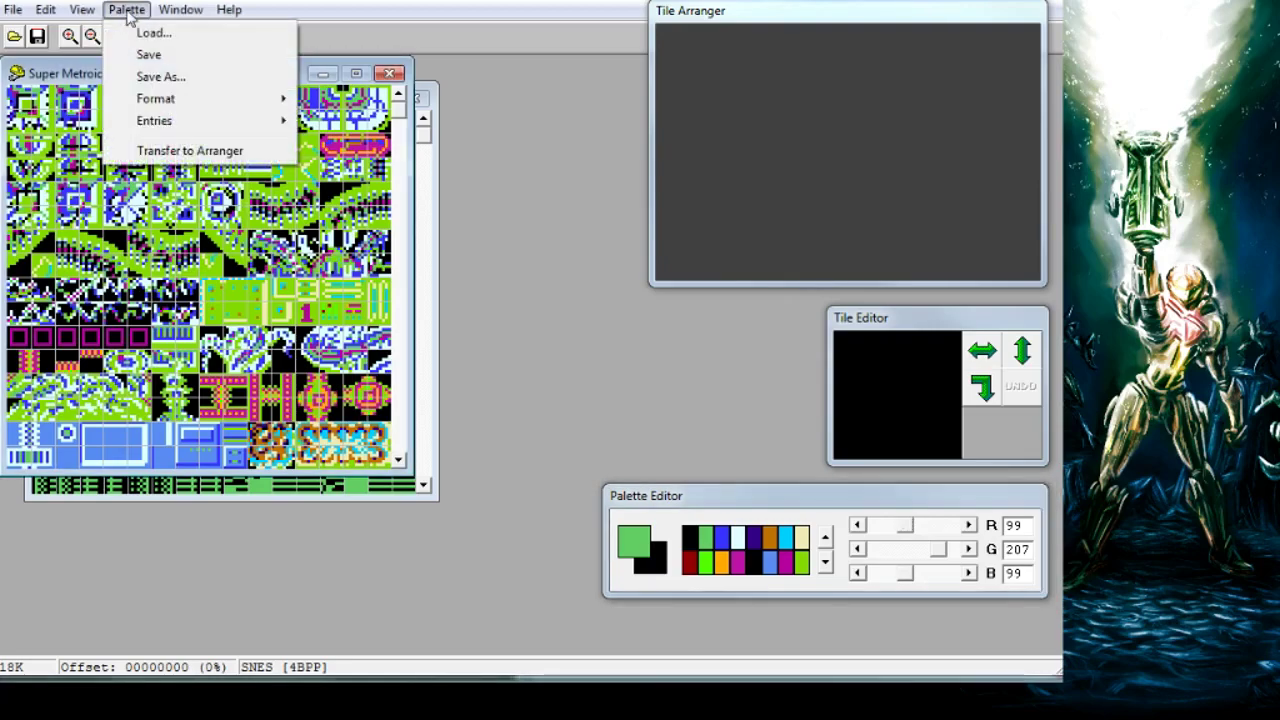
pyautogui.click(127, 10)
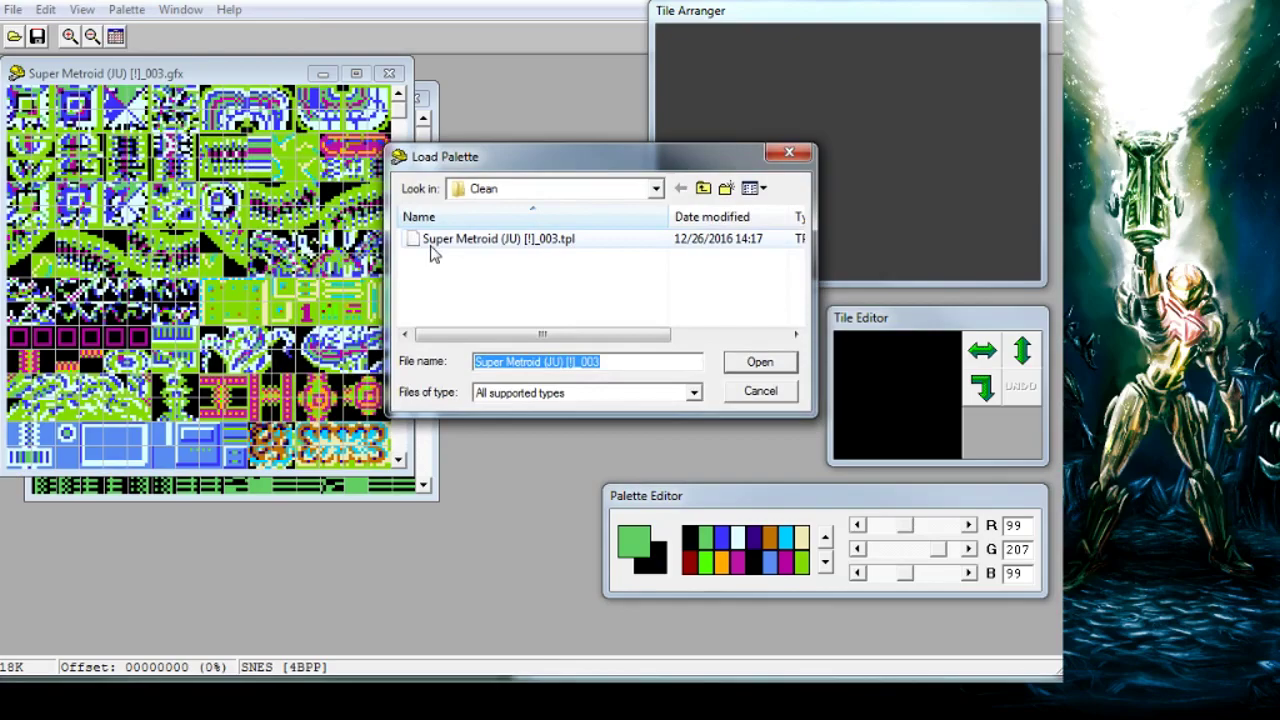
pyautogui.doubleClick(563, 241)
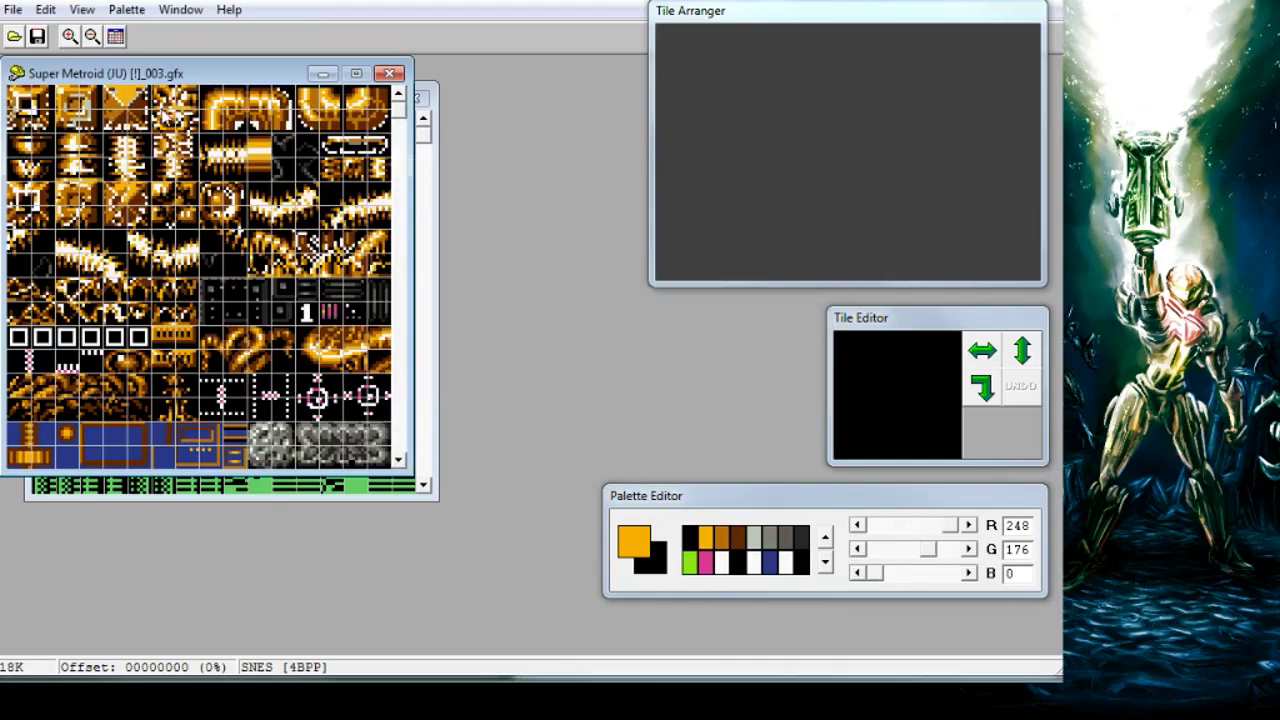
# - Examine the 003 tiles in the loaded palette's different colour rows and return to the orange row
pyautogui.scroll(-2, 403, 203)
pyautogui.scroll(-2, 403, 203)
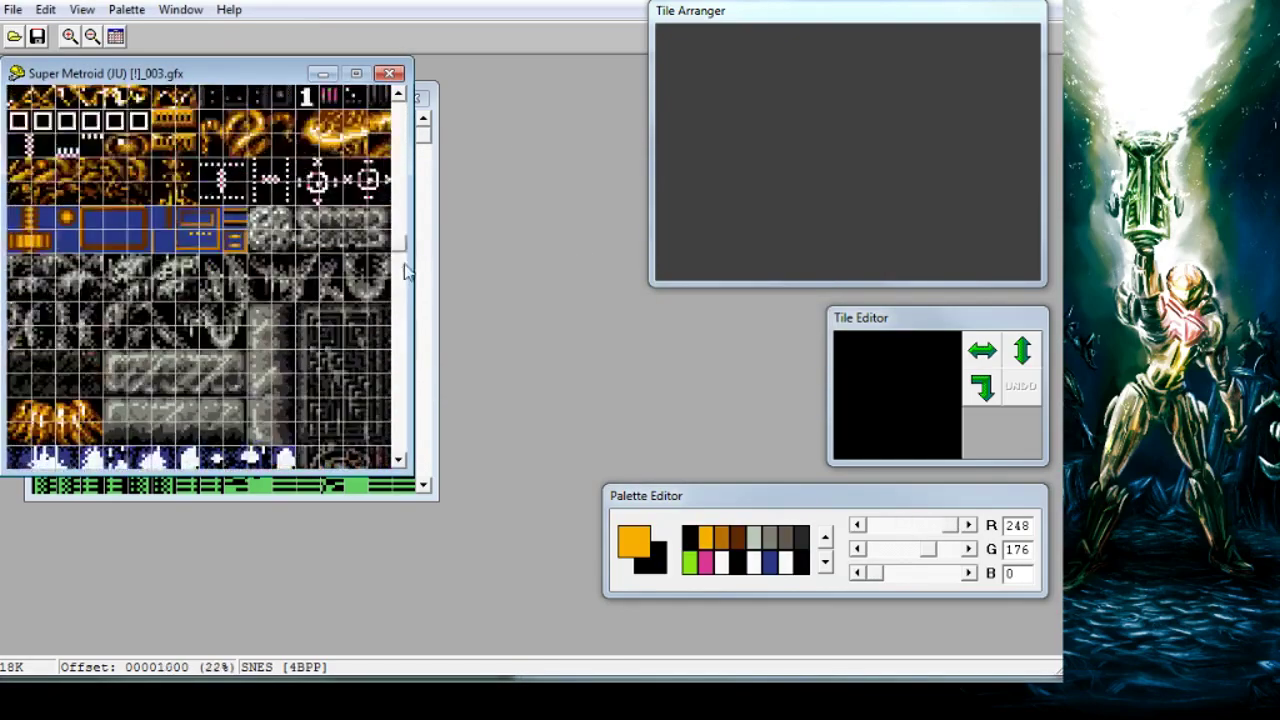
pyautogui.scroll(4, 403, 203)
pyautogui.click(825, 540)
pyautogui.click(825, 540)
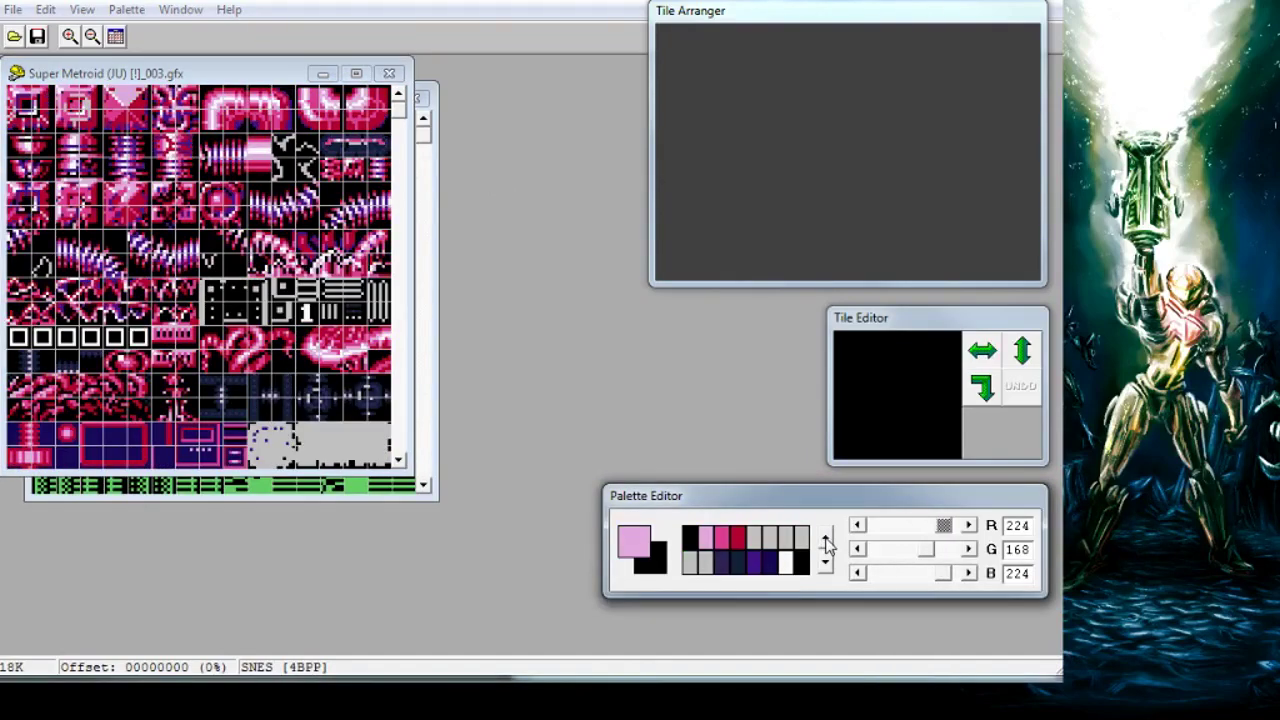
pyautogui.click(825, 540)
pyautogui.click(825, 540)
pyautogui.click(825, 541)
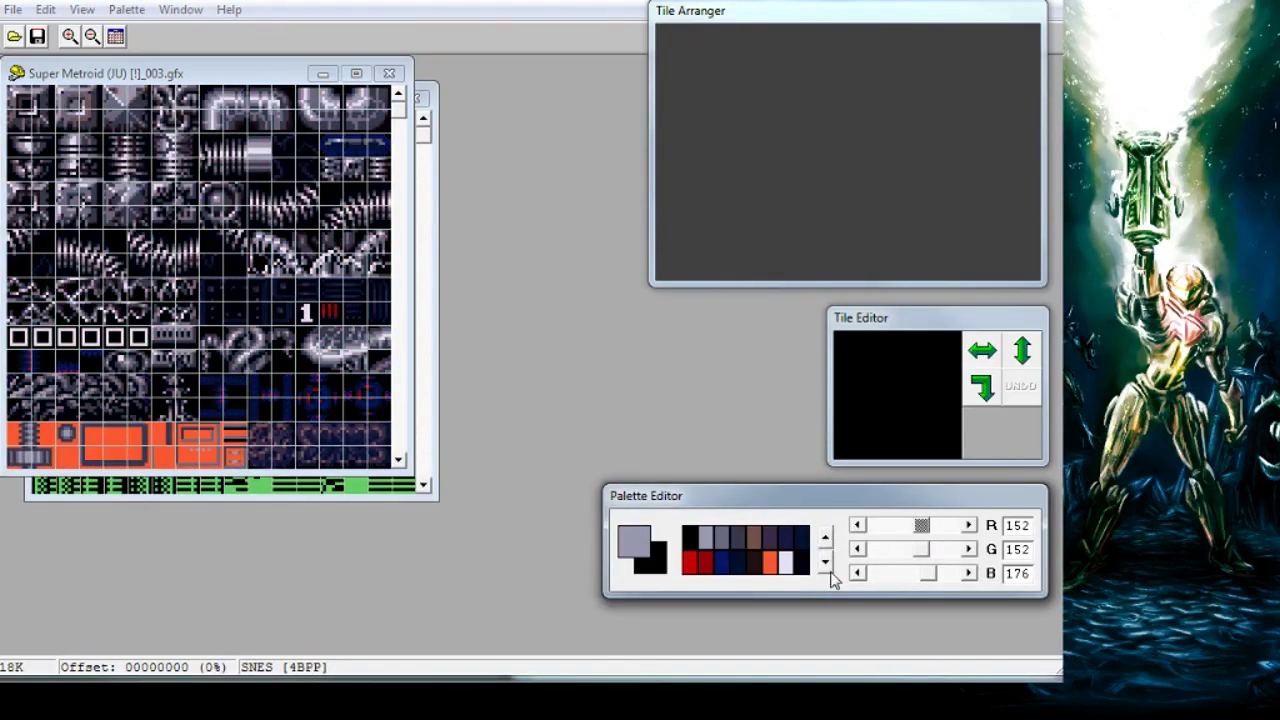
pyautogui.click(826, 563)
pyautogui.click(826, 563)
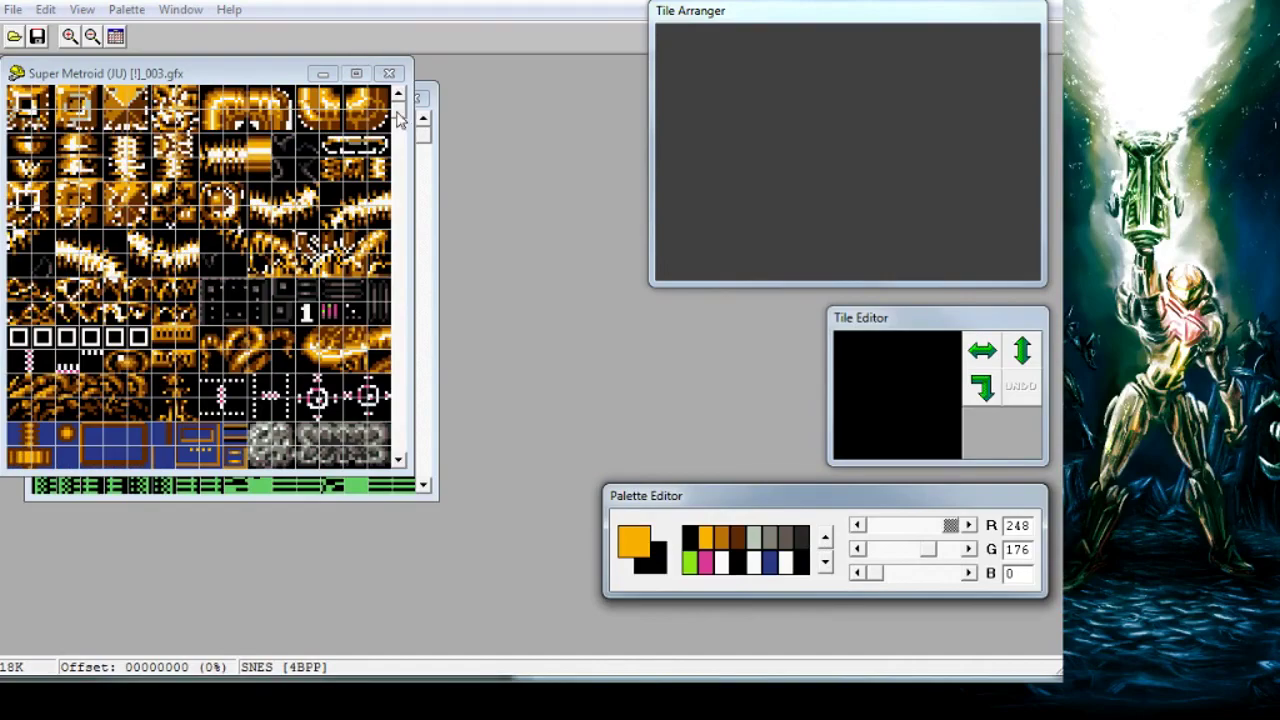
# - Set the tile format of the Super Metroid (JU) [!]_010.gfx graphics to SNES
pyautogui.click(431, 161)
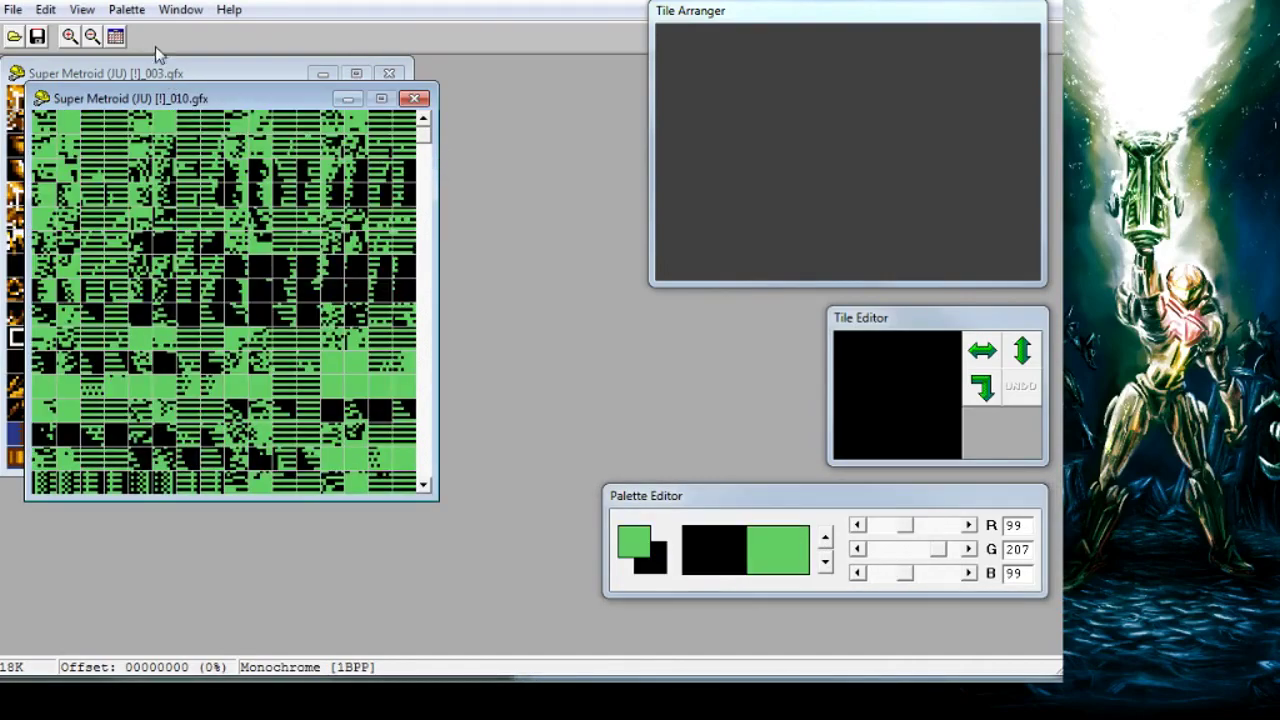
pyautogui.click(126, 9)
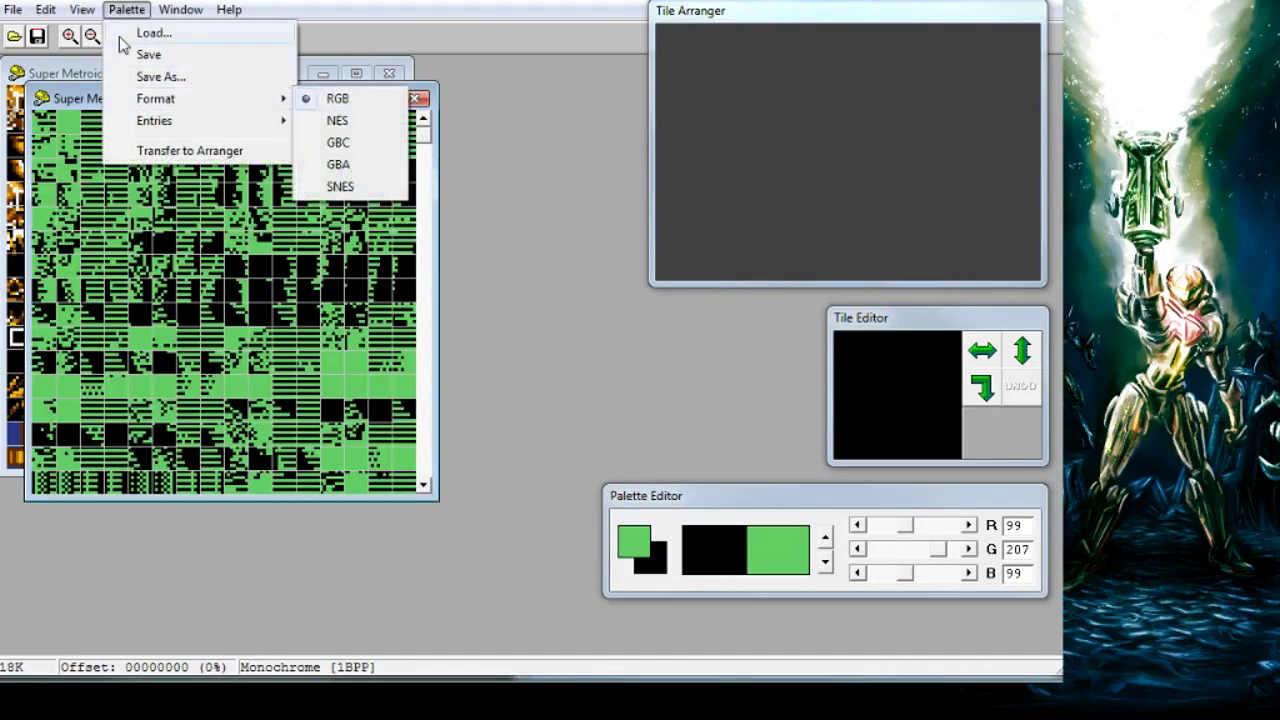
pyautogui.moveTo(82, 9)
pyautogui.moveTo(114, 58)
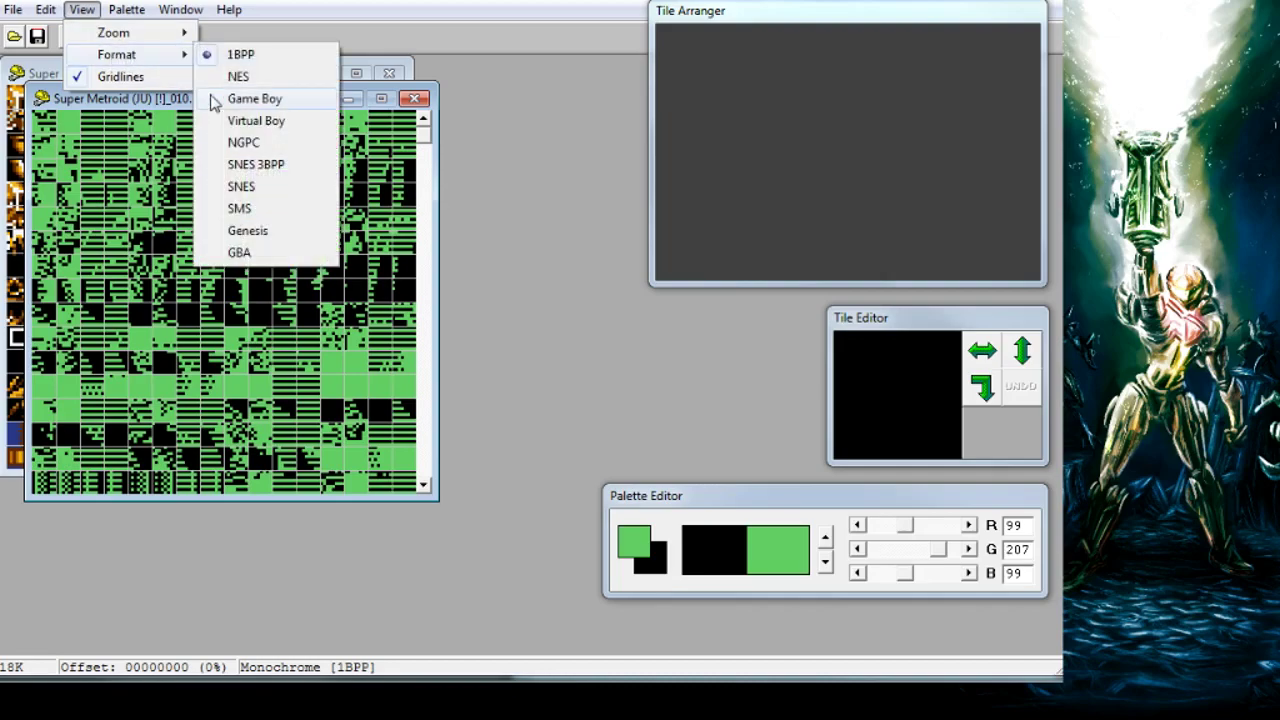
pyautogui.click(264, 195)
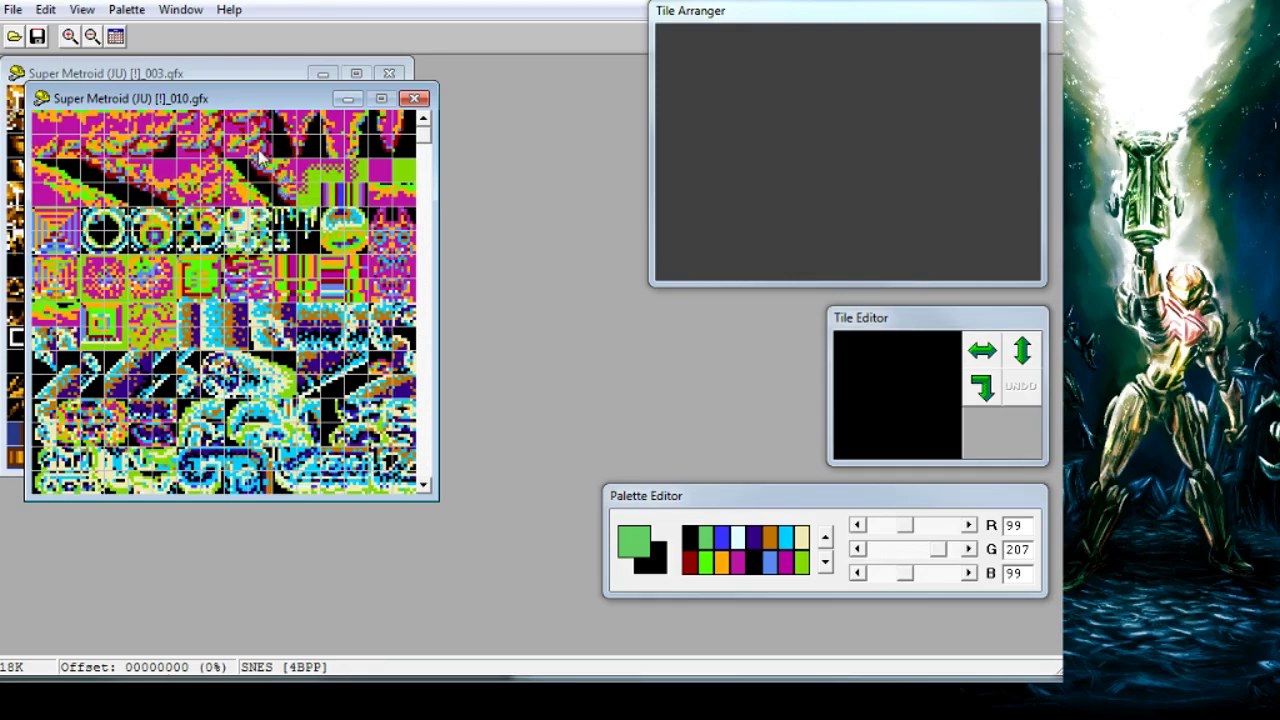
pyautogui.click(127, 9)
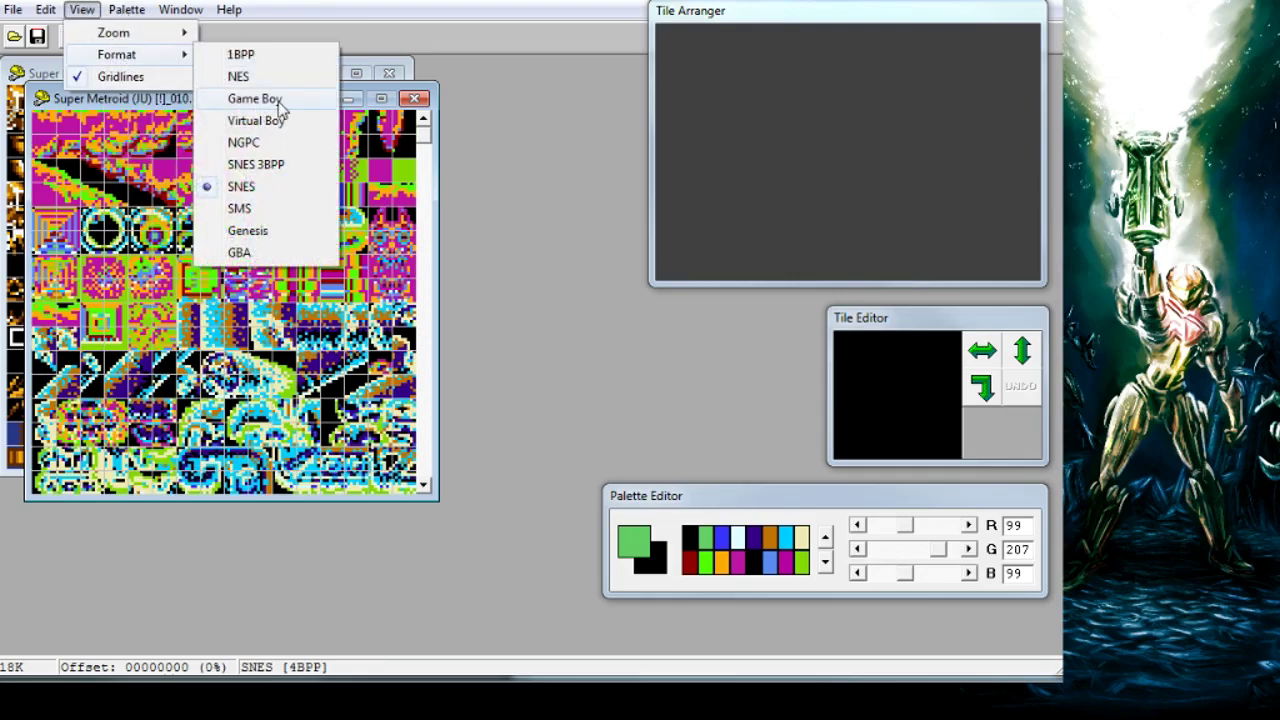
pyautogui.click(90, 104)
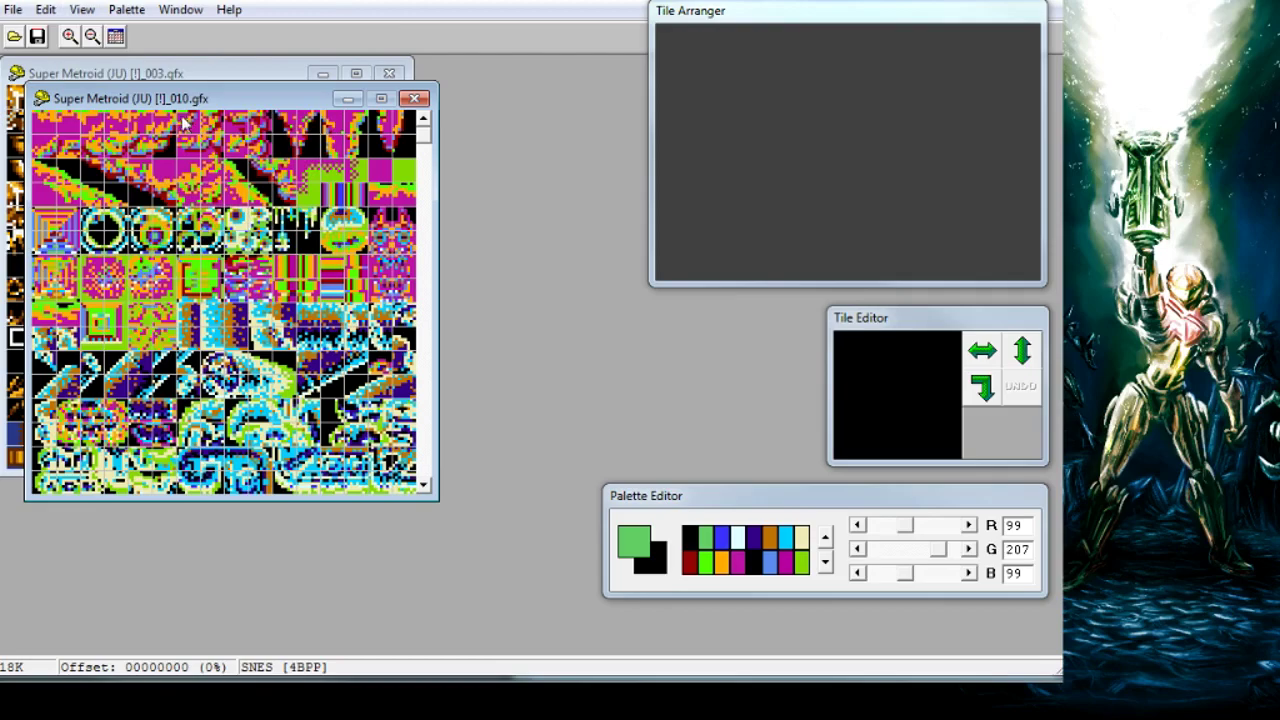
# - Place the 010 graphics window directly beside the 003 graphics, moving the Tile Arranger, Tile Editor and Palette Editor out of the way
pyautogui.click(430, 290)
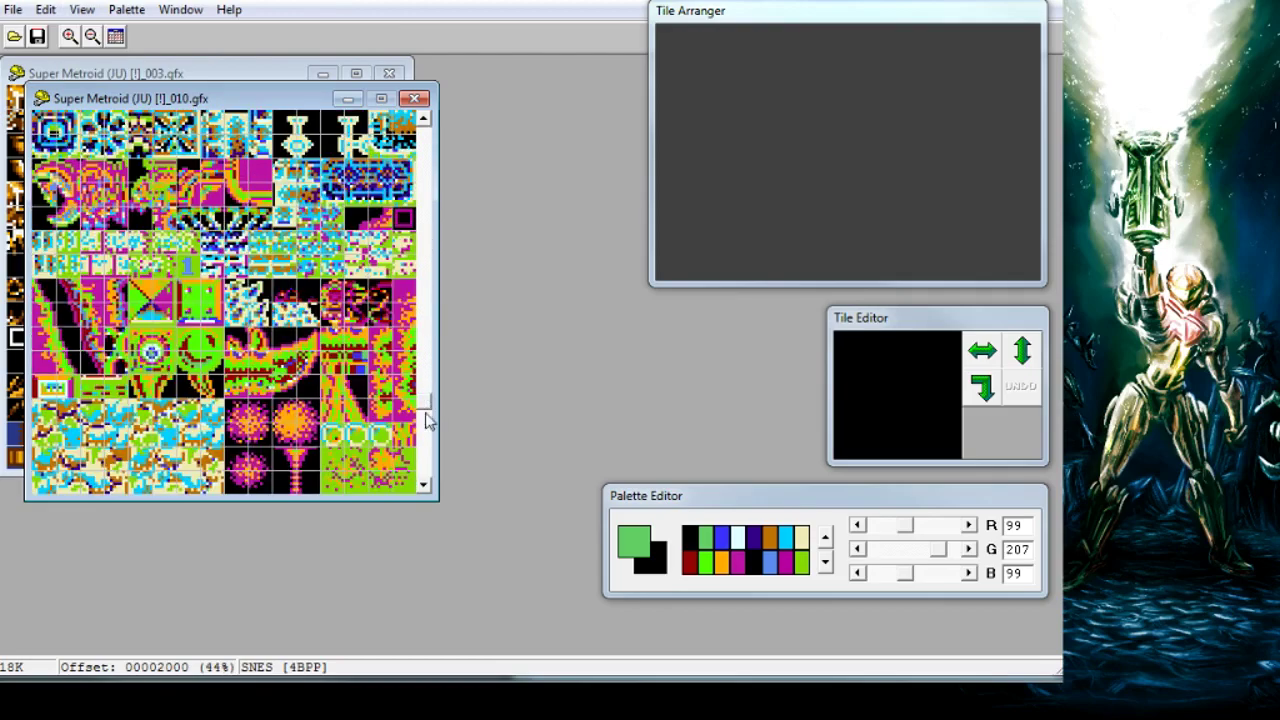
pyautogui.click(423, 458)
pyautogui.scroll(7, 448, 409)
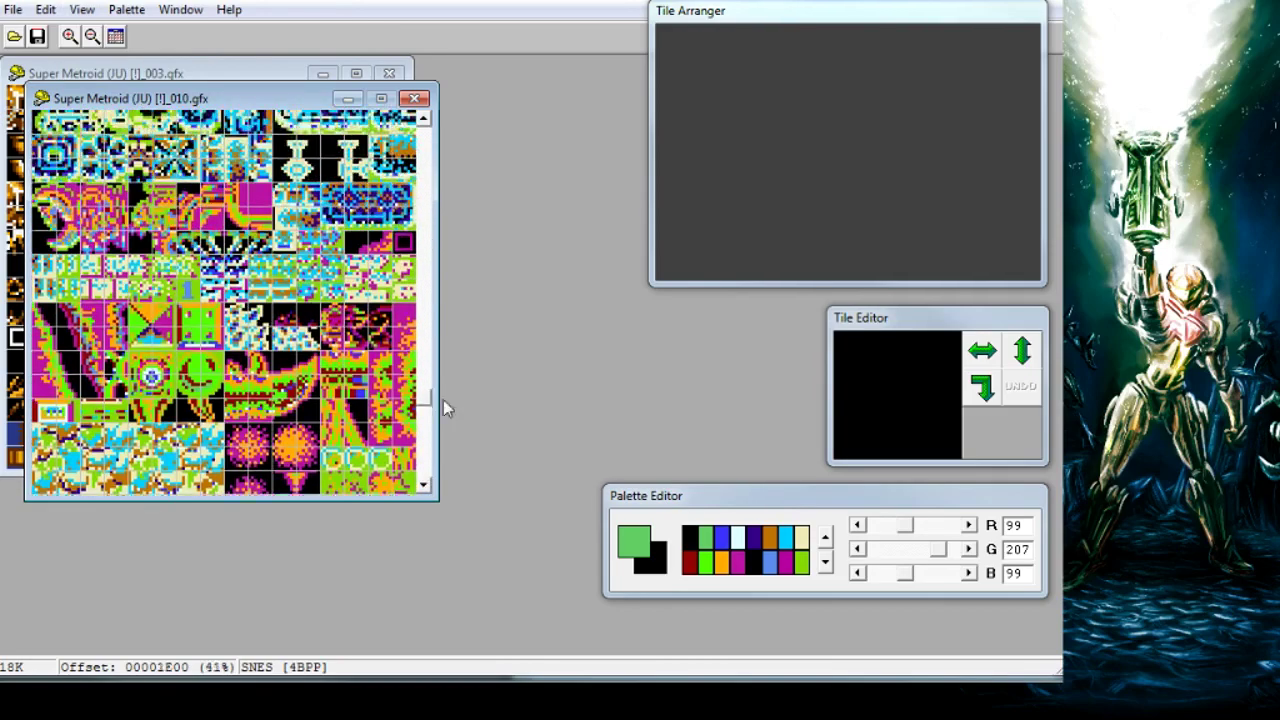
pyautogui.moveTo(206, 104); pyautogui.dragTo(510, 201)
pyautogui.moveTo(760, 12); pyautogui.dragTo(1160, 47)
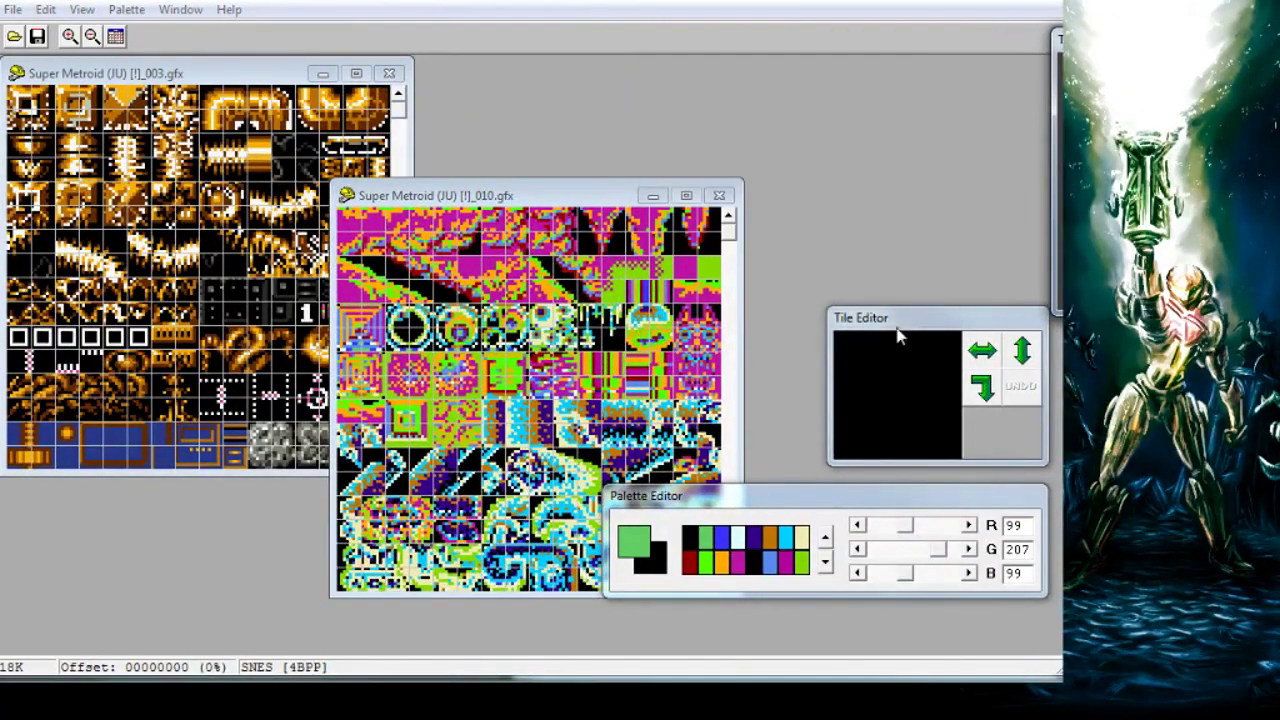
pyautogui.moveTo(908, 323); pyautogui.dragTo(1150, 320)
pyautogui.moveTo(858, 504); pyautogui.dragTo(1150, 504)
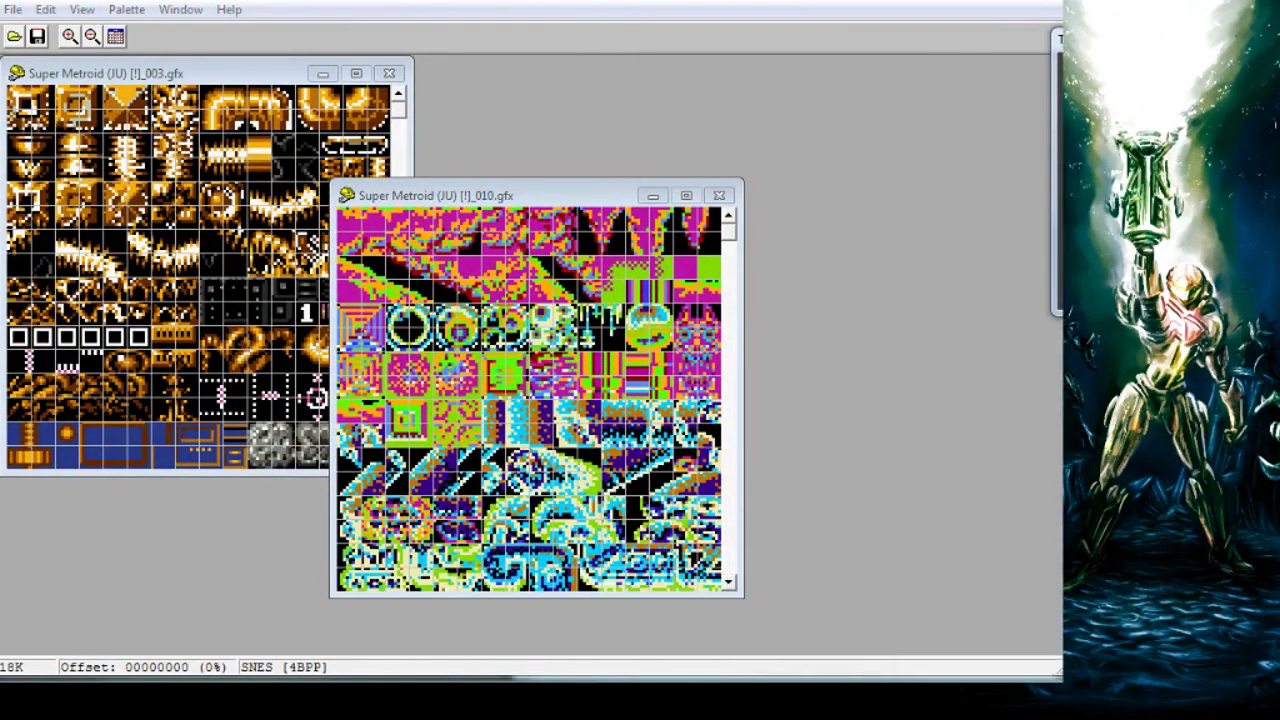
pyautogui.moveTo(520, 196); pyautogui.dragTo(608, 74)
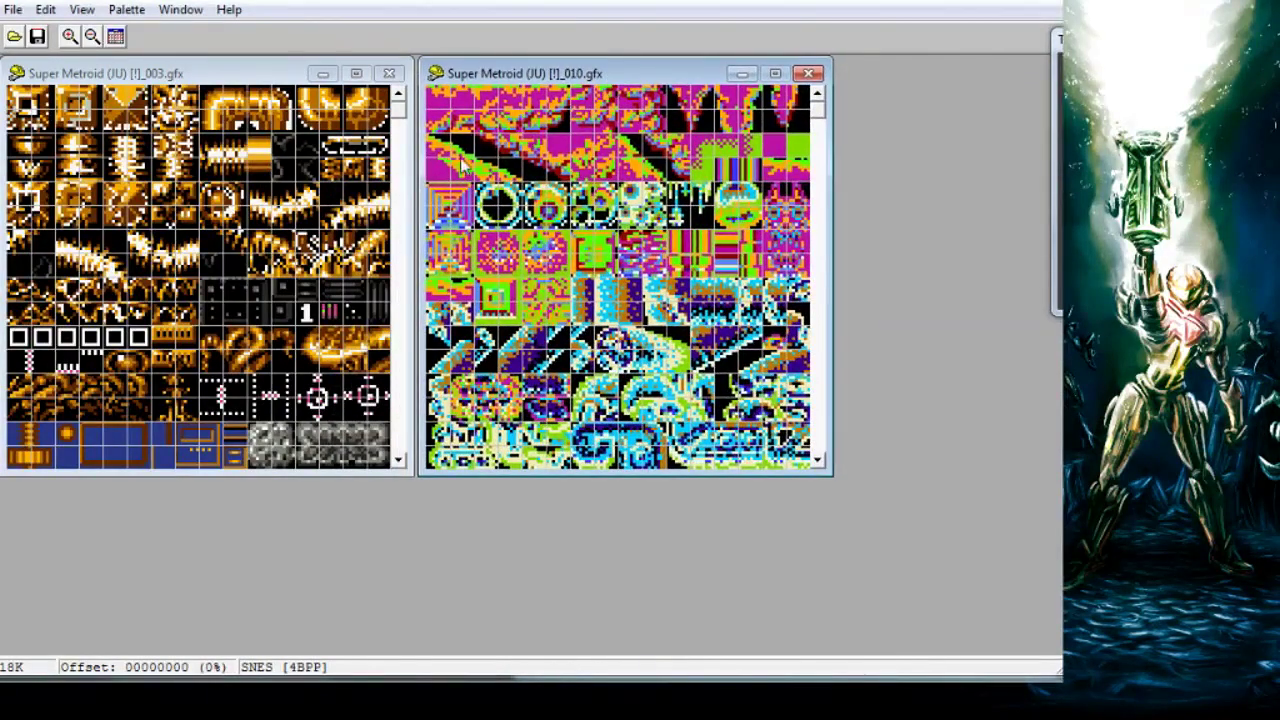
# - Copy the row of round sphere tiles from the 010 graphics over the first X-marked placeholder tiles near the end of the 003 graphics
pyautogui.click(400, 432)
pyautogui.click(401, 432)
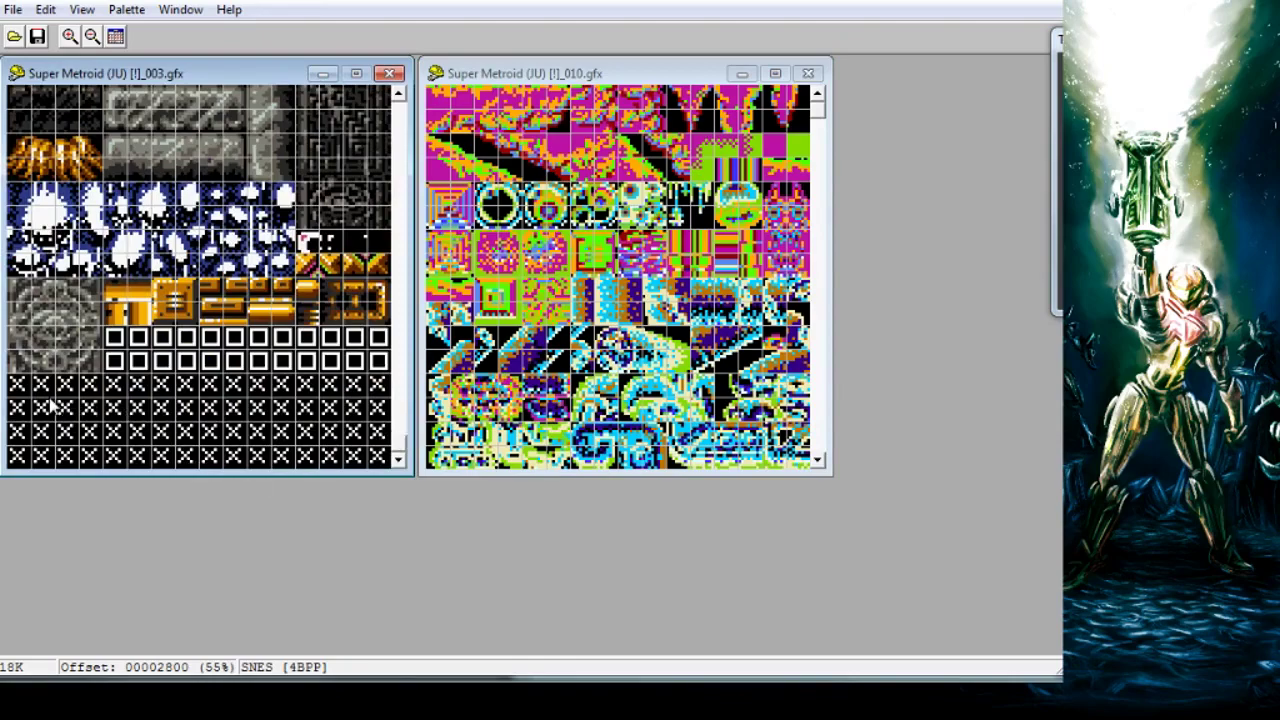
pyautogui.click(502, 198)
pyautogui.moveTo(633, 195); pyautogui.dragTo(706, 215)
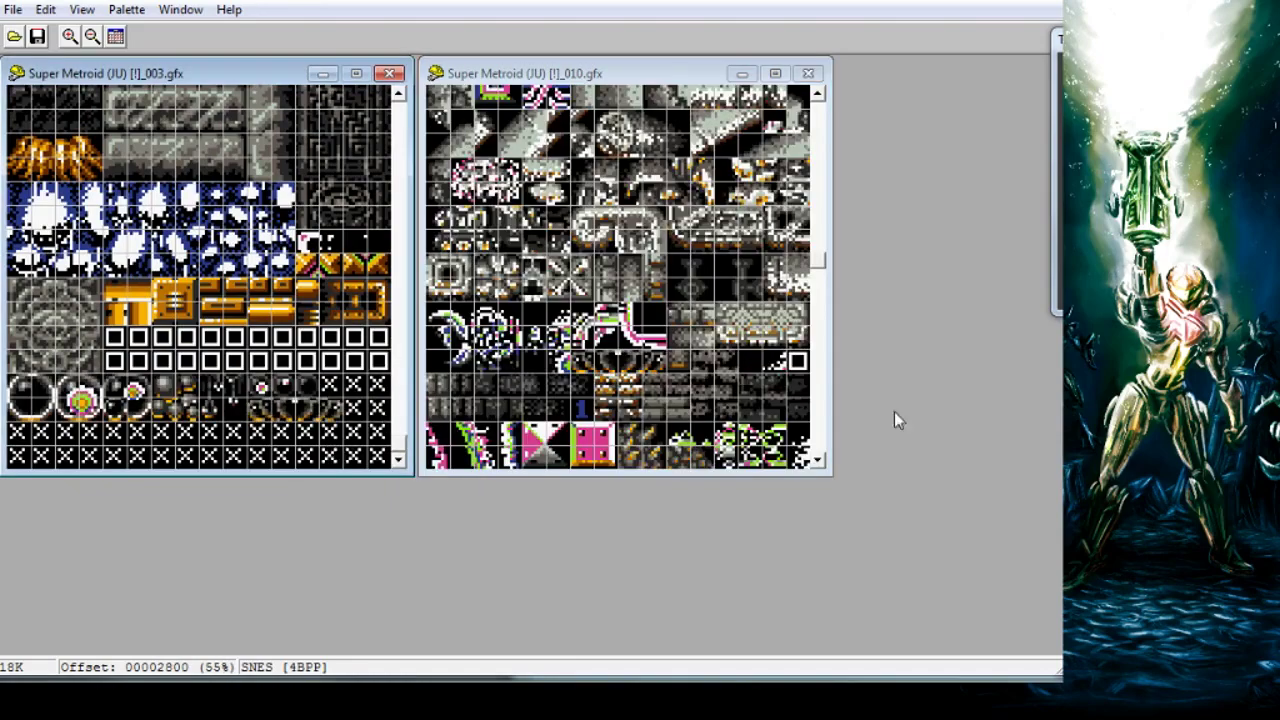
# - Examine the 010 tiles from the first rows towards the last and compare them with the 003 tiles
pyautogui.click(702, 74)
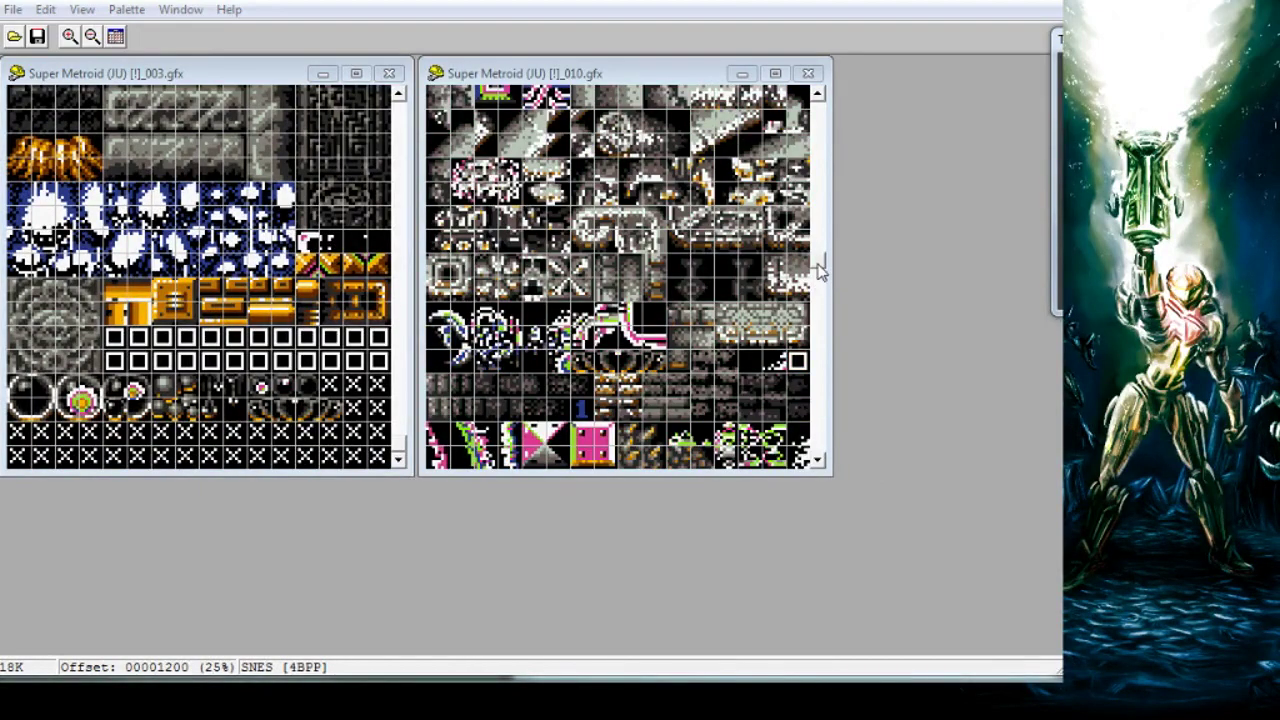
pyautogui.moveTo(820, 266); pyautogui.dragTo(820, 110)
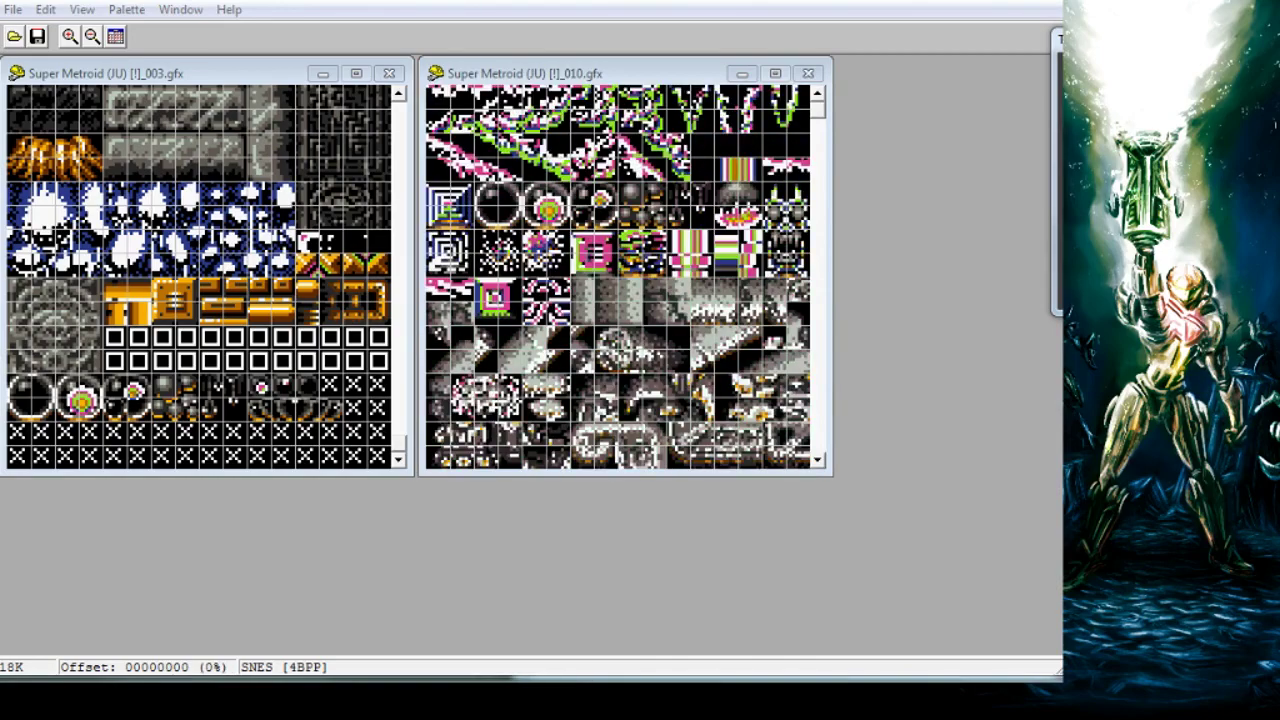
pyautogui.click(822, 120)
pyautogui.moveTo(822, 120); pyautogui.dragTo(826, 402)
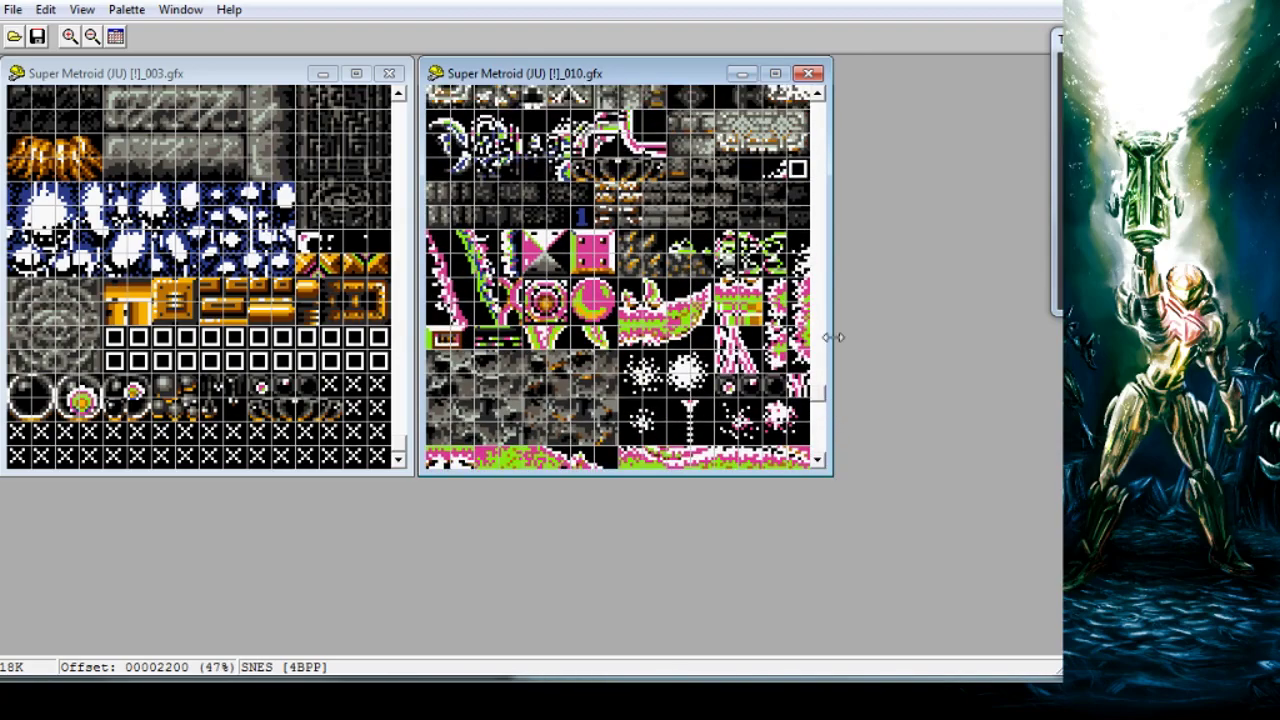
pyautogui.moveTo(438, 197); pyautogui.dragTo(450, 222)
pyautogui.click(480, 205)
pyautogui.moveTo(818, 402); pyautogui.dragTo(818, 330)
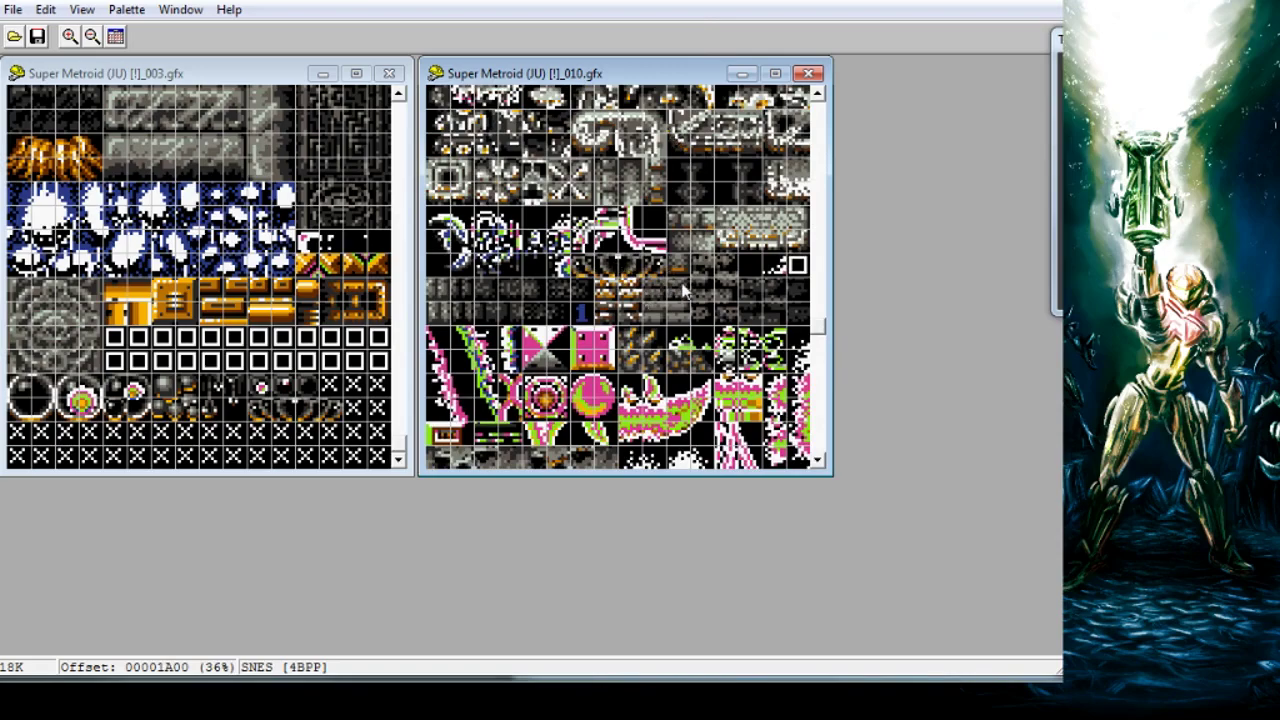
pyautogui.click(399, 433)
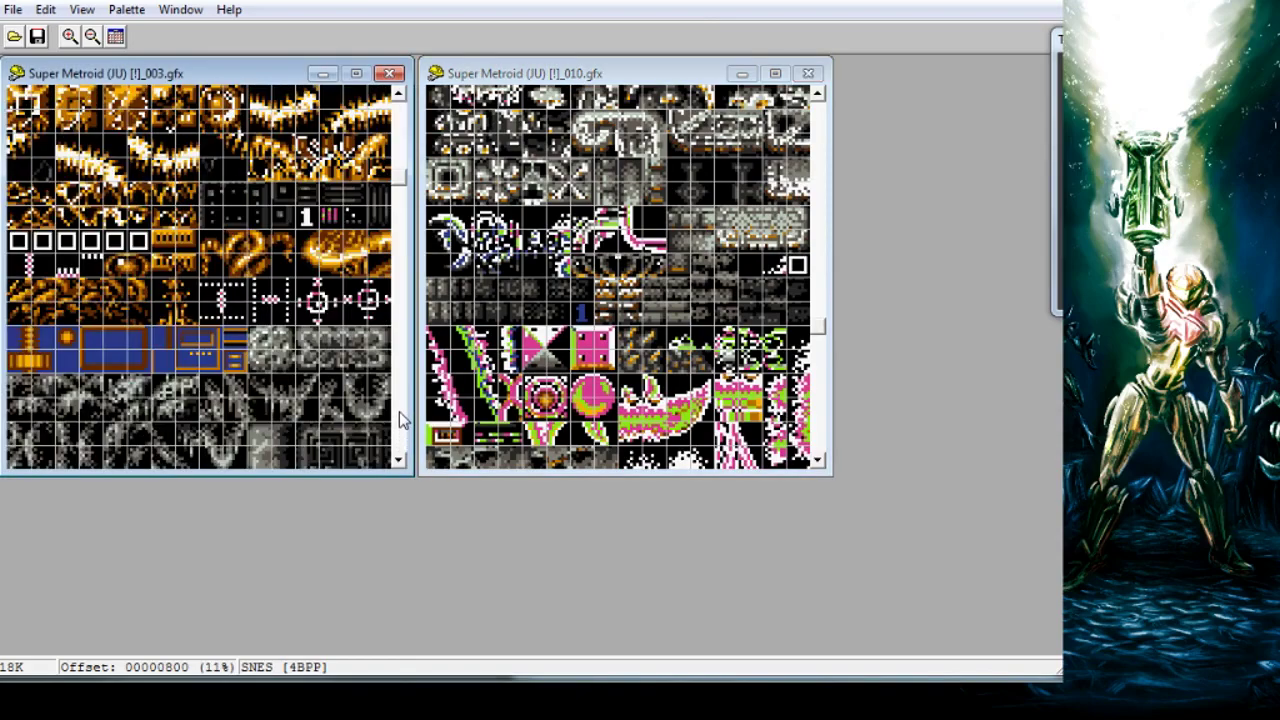
pyautogui.scroll(2, 405, 445)
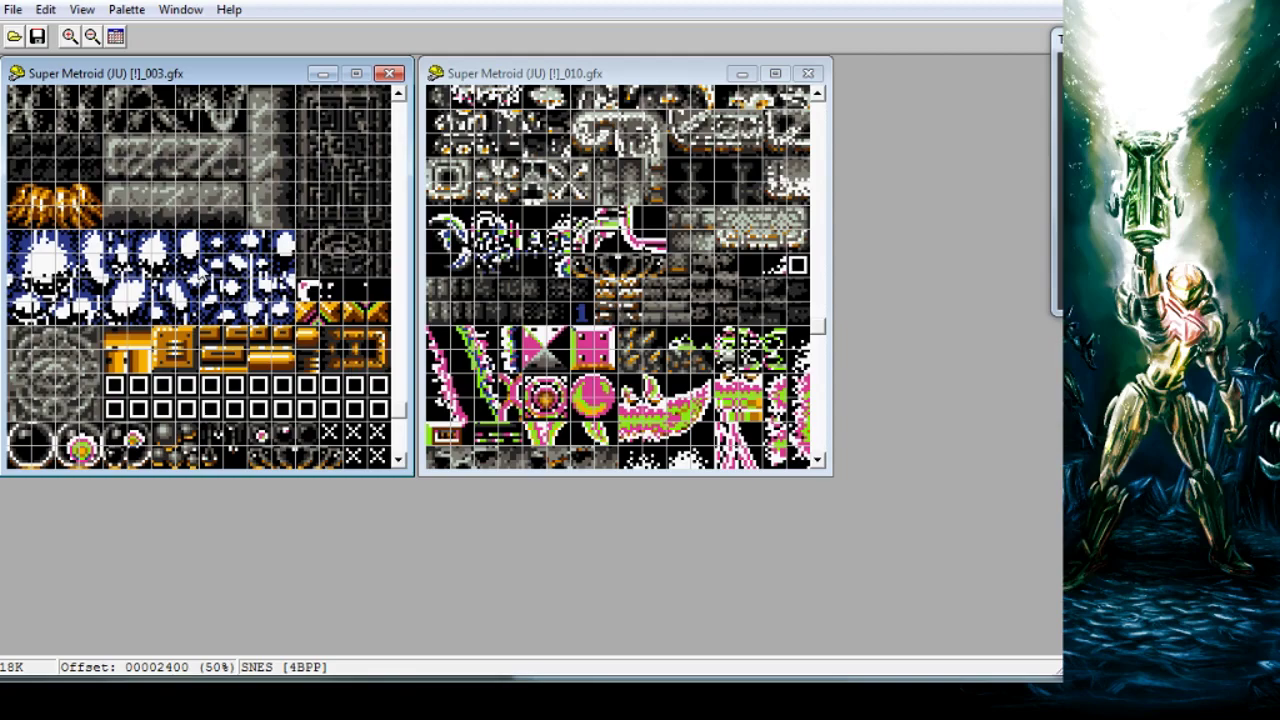
# - Open the graphics file Super Metroid (JU) [!]_015.gfx and set its tile format to SNES
pyautogui.click(16, 9)
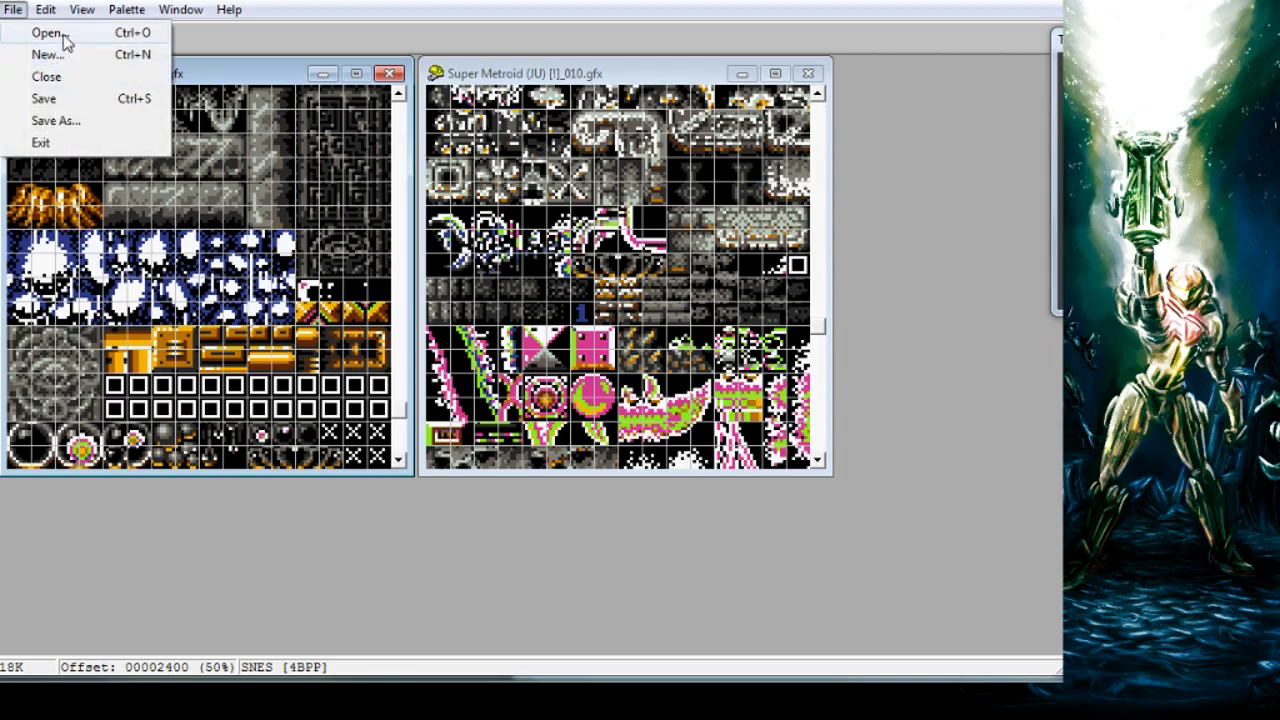
pyautogui.click(64, 40)
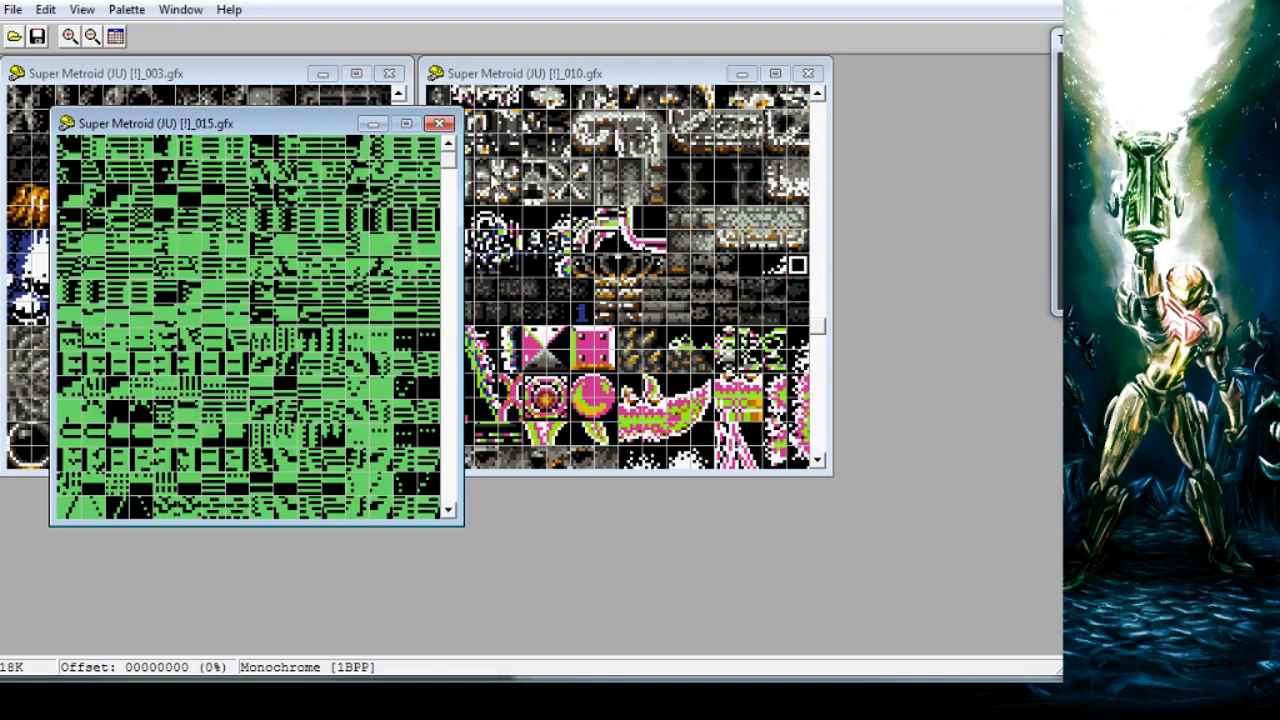
pyautogui.click(82, 9)
pyautogui.moveTo(128, 58)
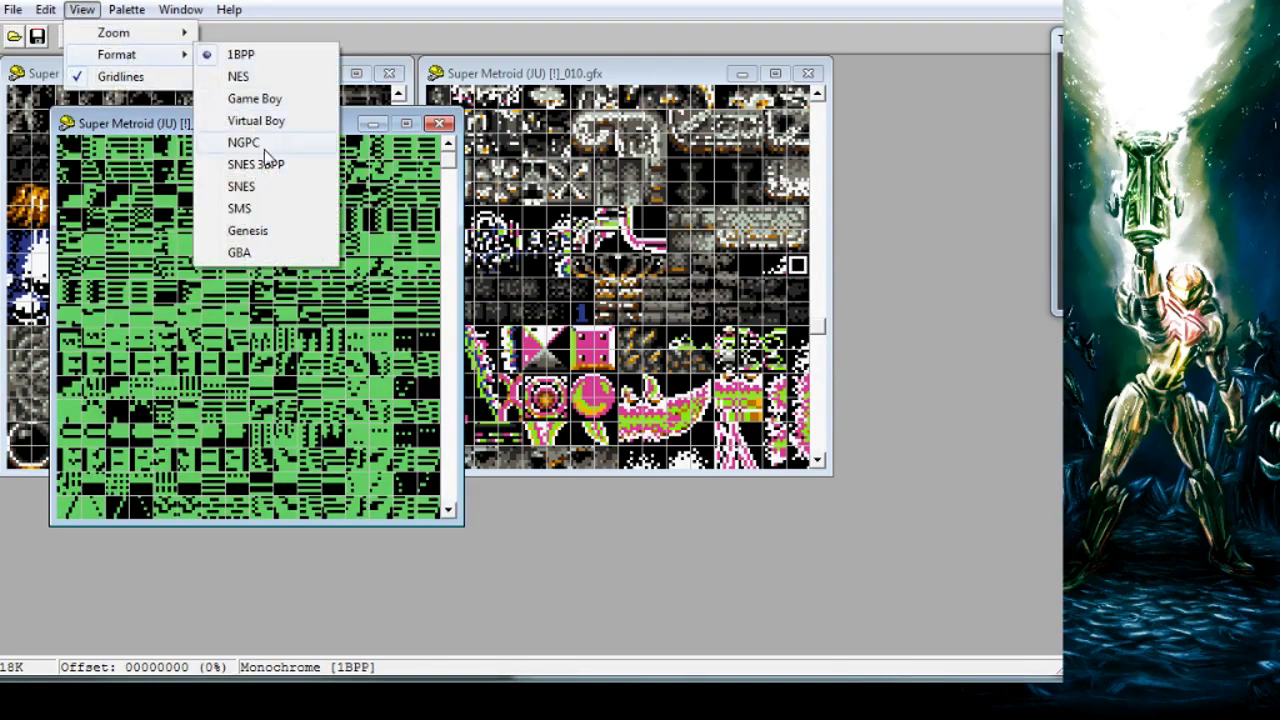
pyautogui.click(240, 190)
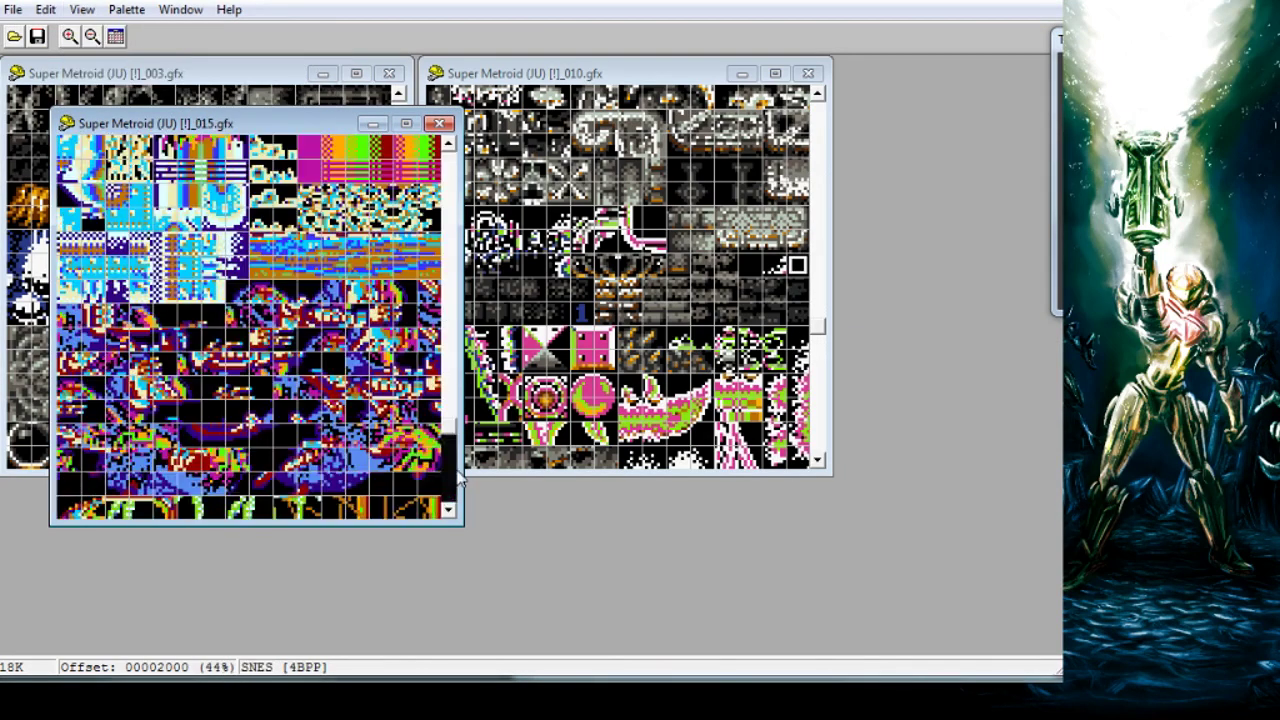
# - Examine the 015 tiles through to the alphabet at the end, with its window moved clear of the 003 graphics for comparison
pyautogui.click(450, 482)
pyautogui.click(450, 482)
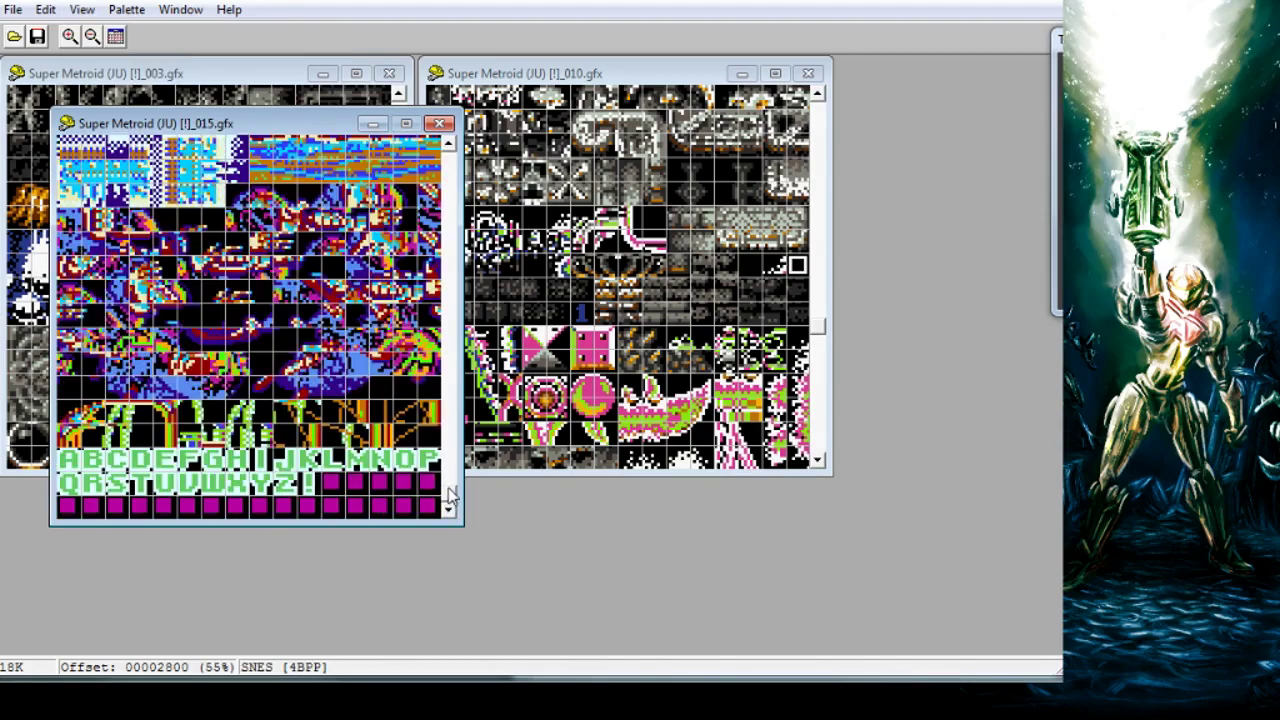
pyautogui.scroll(1, 450, 493)
pyautogui.scroll(12, 450, 482)
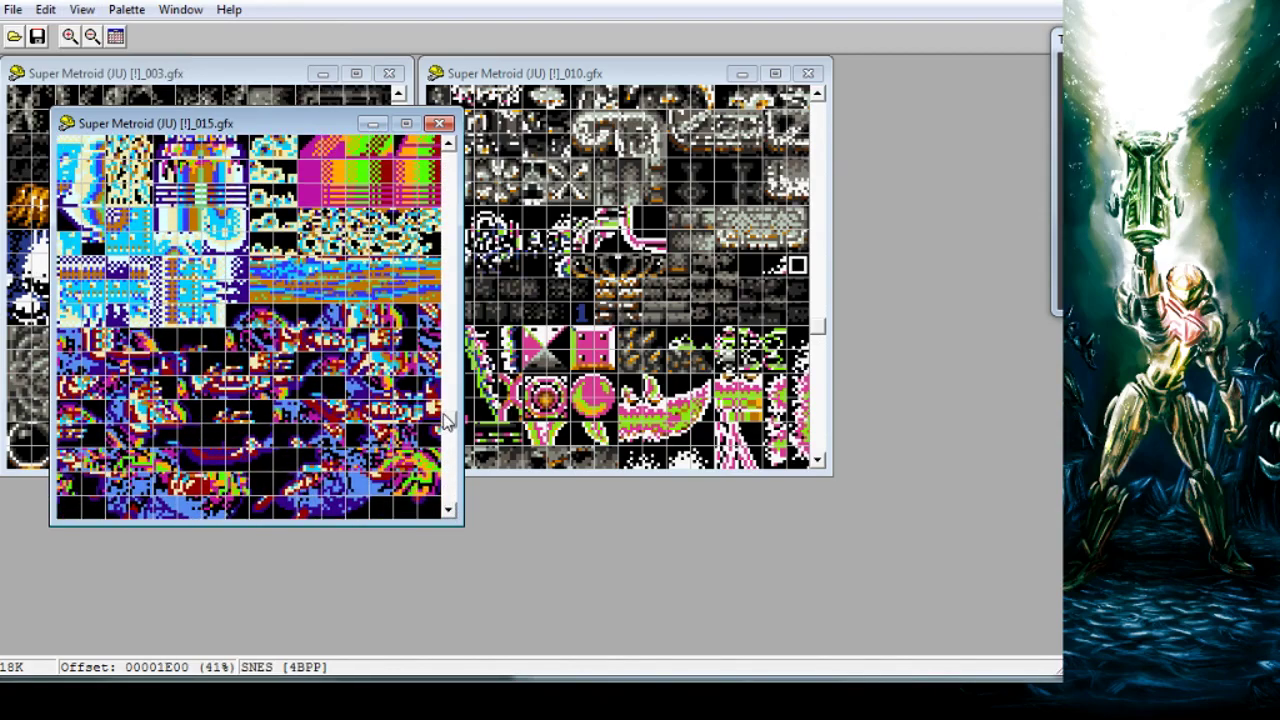
pyautogui.scroll(6, 446, 284)
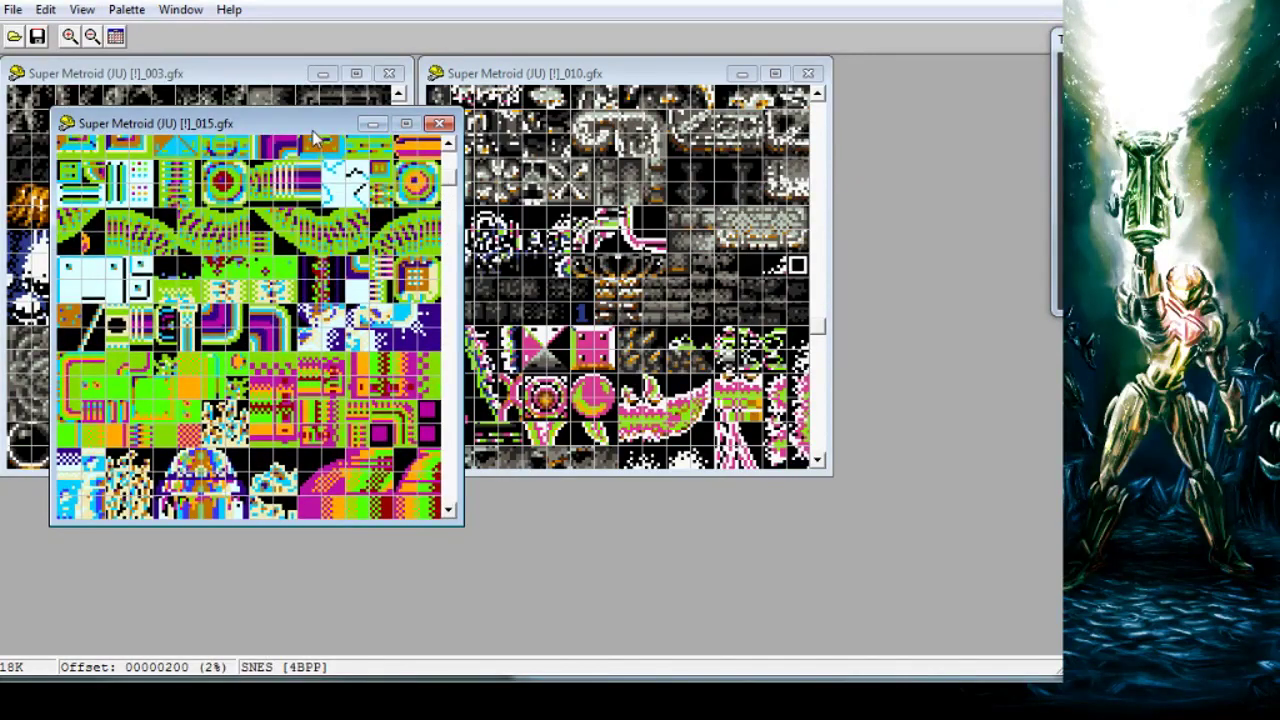
pyautogui.moveTo(311, 123); pyautogui.dragTo(789, 126)
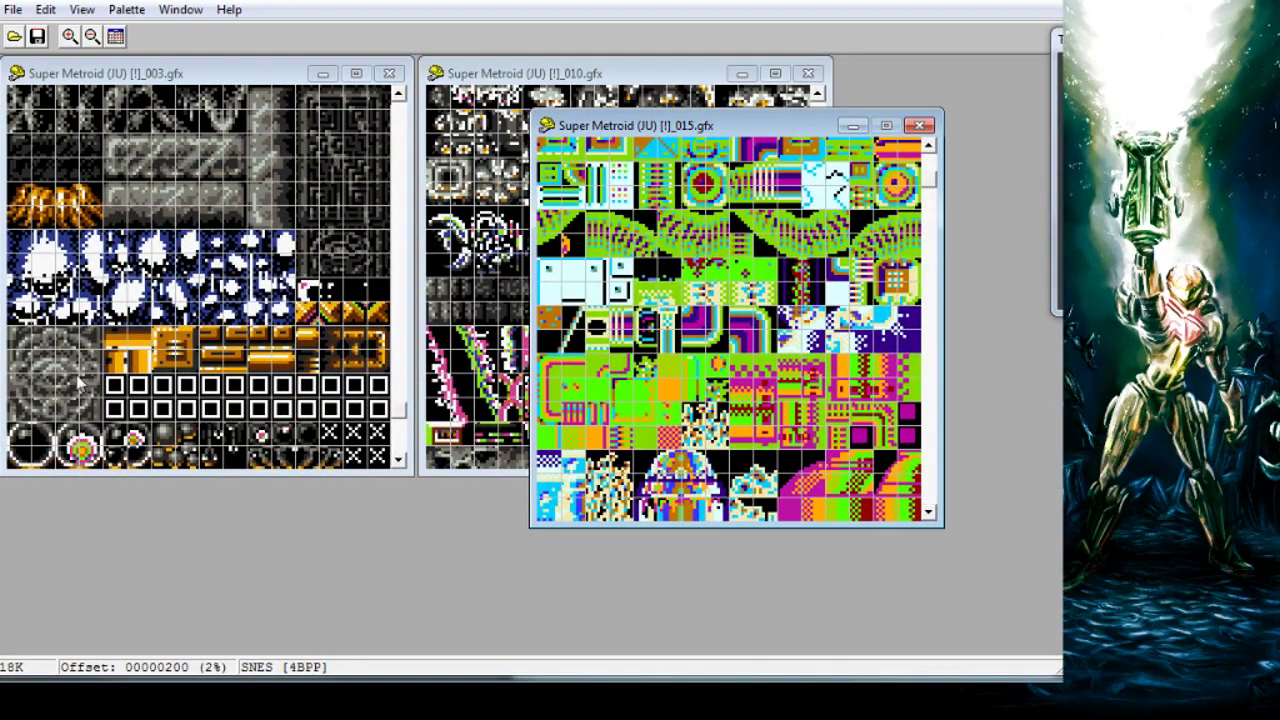
pyautogui.moveTo(928, 192); pyautogui.dragTo(935, 527)
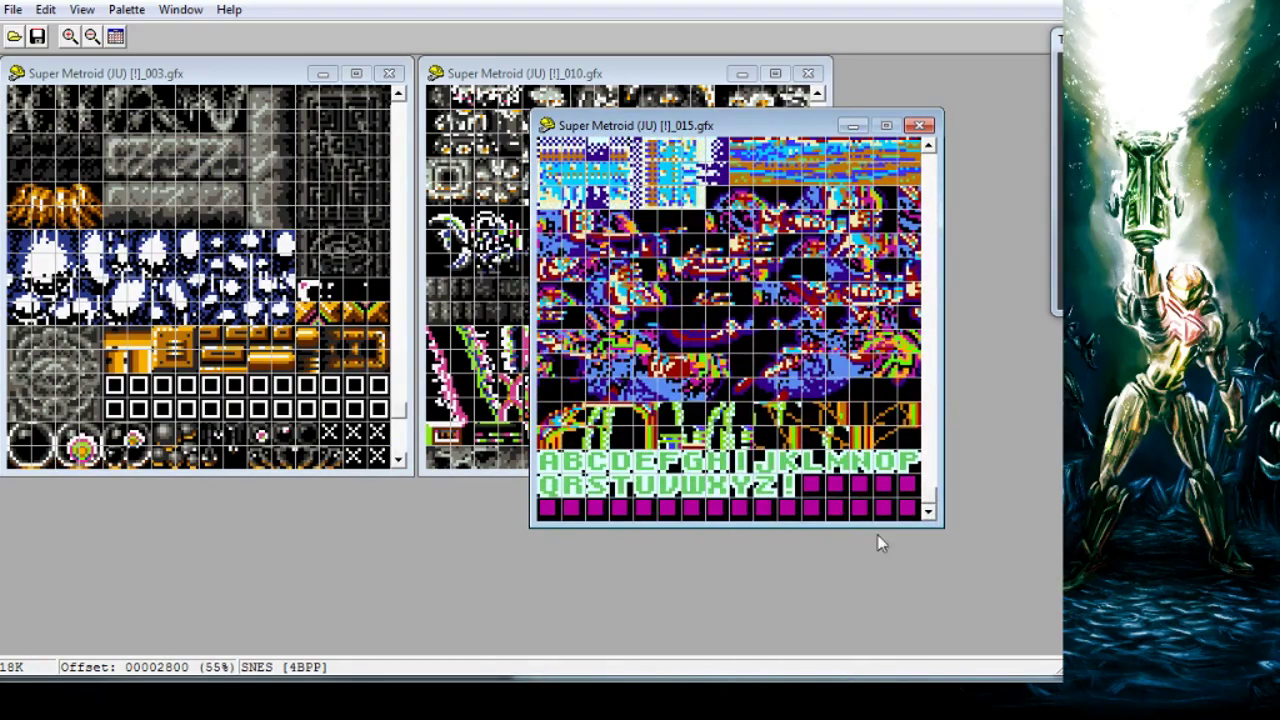
pyautogui.scroll(1, 933, 498)
pyautogui.scroll(-1, 933, 505)
pyautogui.click(403, 452)
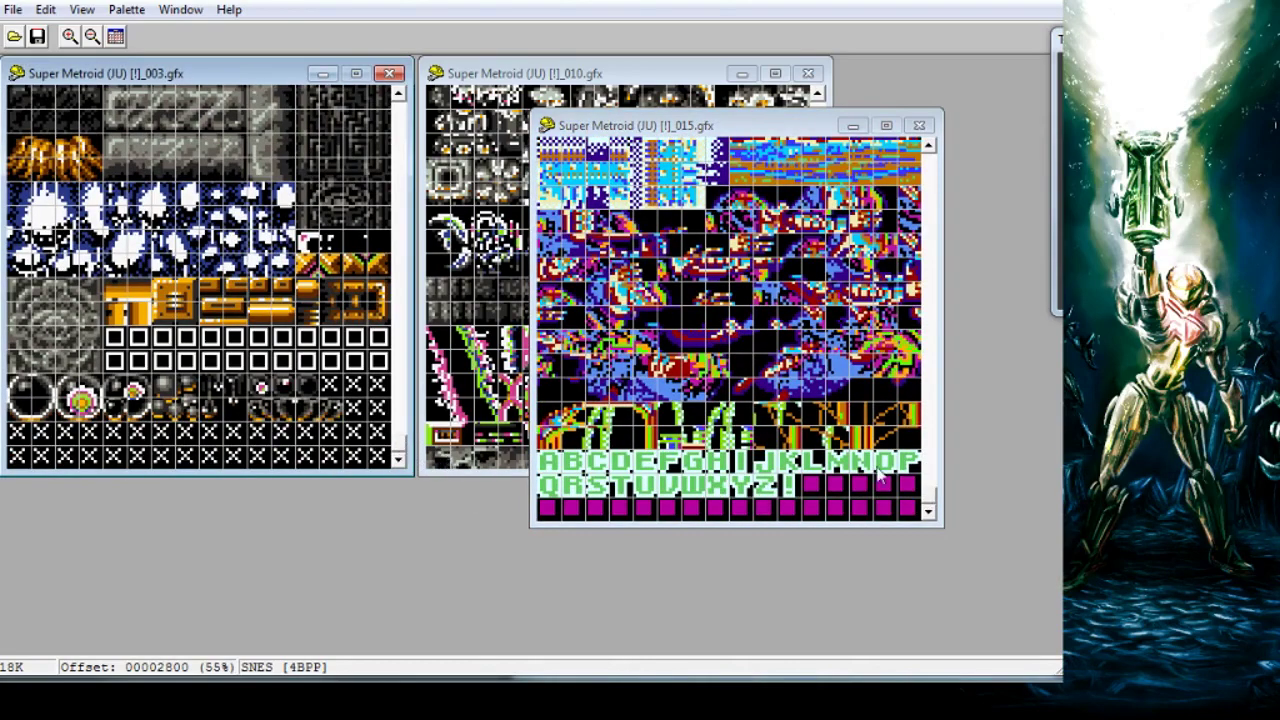
pyautogui.moveTo(933, 505); pyautogui.dragTo(922, 190)
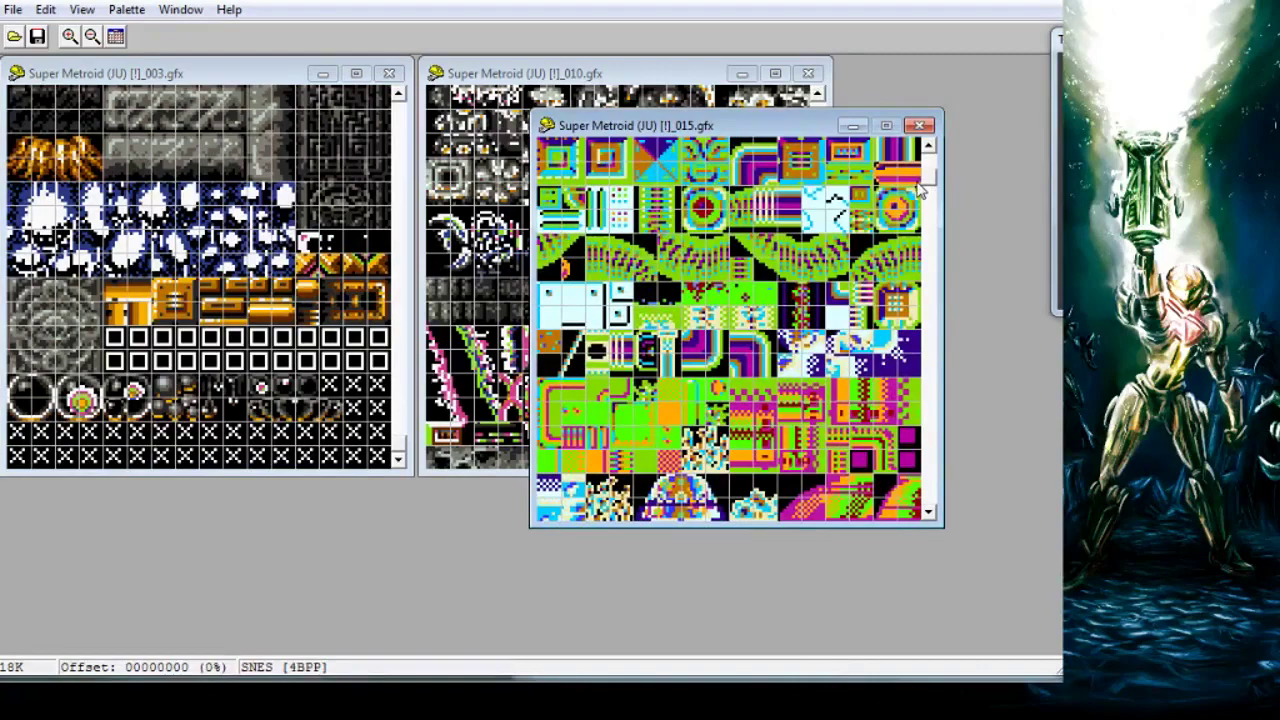
# - Close the 015 and 010 graphics, keeping only the 003 graphics open
pyautogui.click(920, 127)
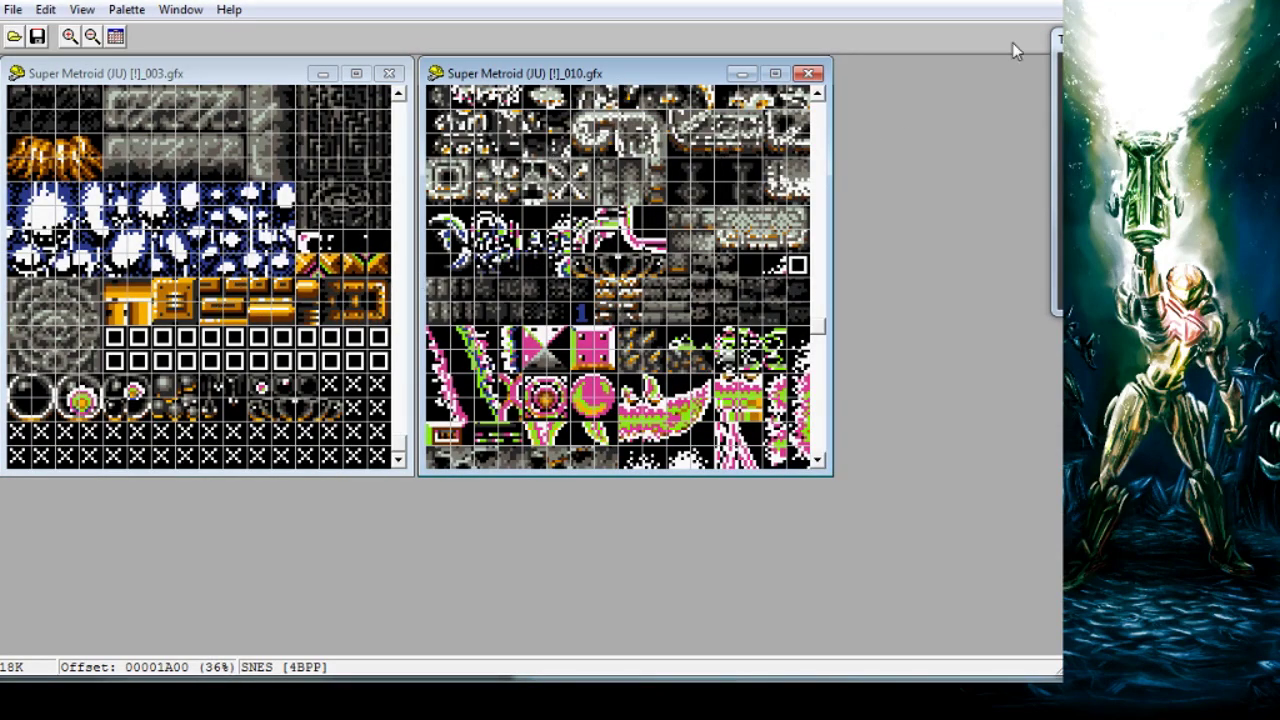
pyautogui.click(807, 73)
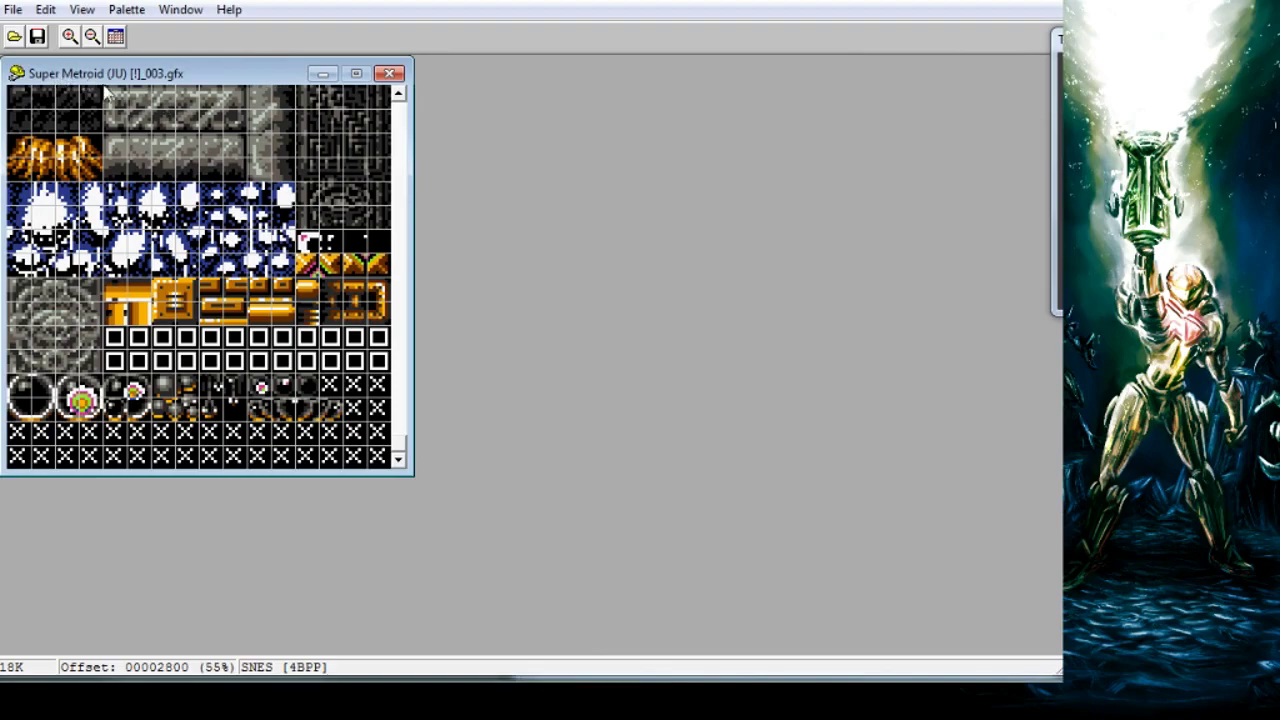
# - Save the 003 graphics under the new file name Mix1.gfx in the Clean folder and close Tile Layer Pro
pyautogui.click(13, 10)
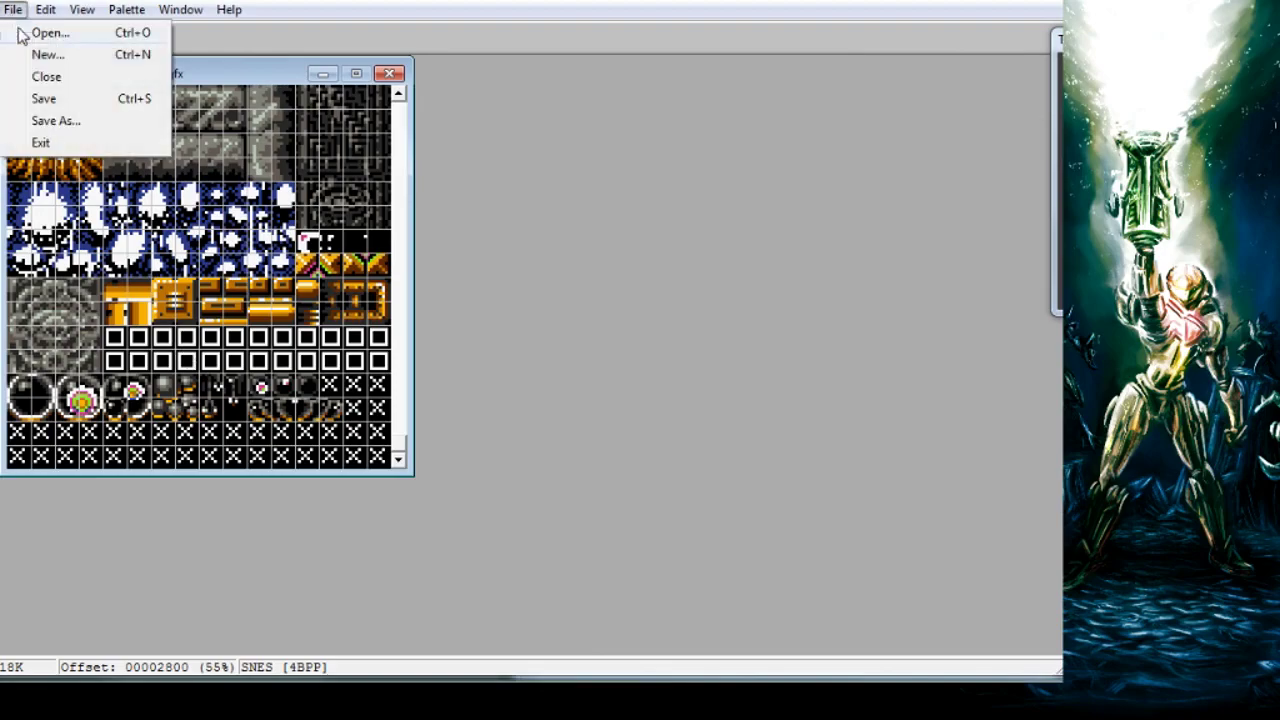
pyautogui.click(43, 98)
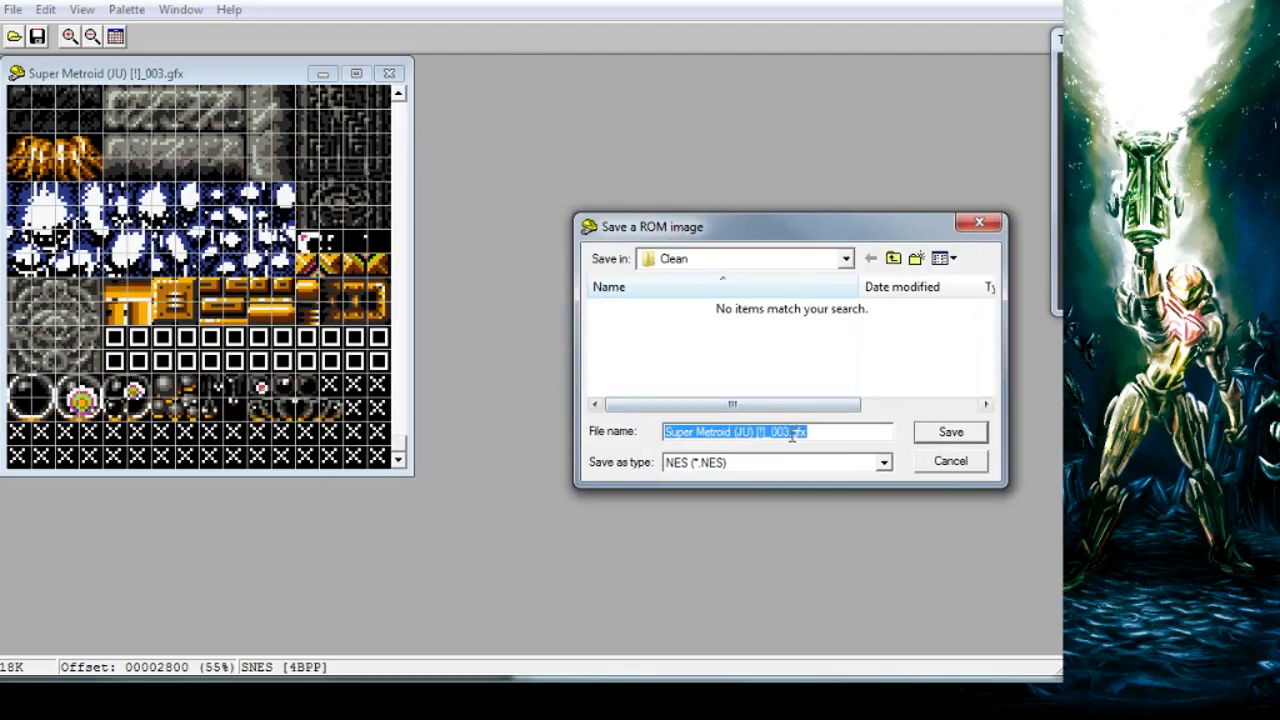
pyautogui.press('Right')
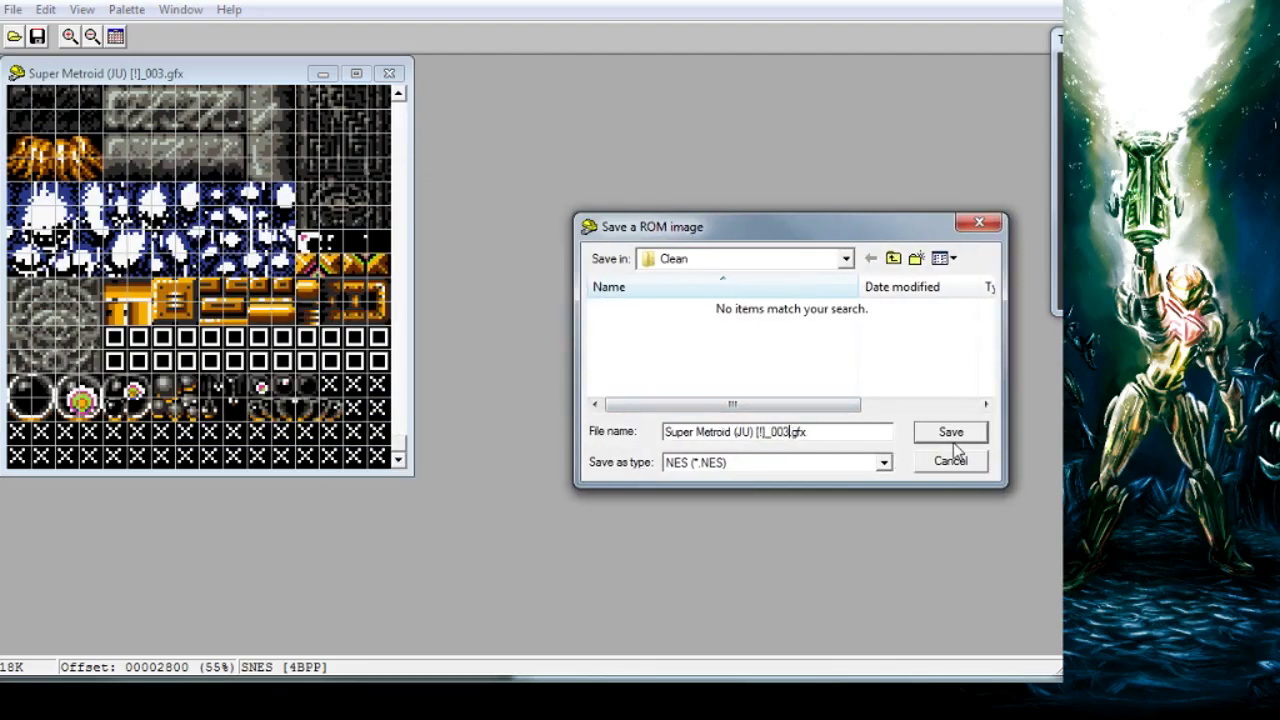
pyautogui.hotkey('shift', 'Left')
pyautogui.hotkey('shift', 'Left')
pyautogui.hotkey('shift', 'Left')
pyautogui.hotkey('shift', 'Left')
pyautogui.hotkey('shift', 'Left')
pyautogui.hotkey('shift', 'Left')
pyautogui.hotkey('shift', 'Left')
pyautogui.hotkey('shift', 'Left')
pyautogui.hotkey('shift', 'Left')
pyautogui.hotkey('shift', 'Left')
pyautogui.hotkey('shift', 'Left')
pyautogui.hotkey('shift', 'Left')
pyautogui.hotkey('shift', 'Left')
pyautogui.hotkey('shift', 'Left')
pyautogui.hotkey('shift', 'Left')
pyautogui.hotkey('shift', 'Left')
pyautogui.hotkey('shift', 'Left')
pyautogui.hotkey('shift', 'Left')
pyautogui.hotkey('shift', 'Left')
pyautogui.hotkey('shift', 'Left')
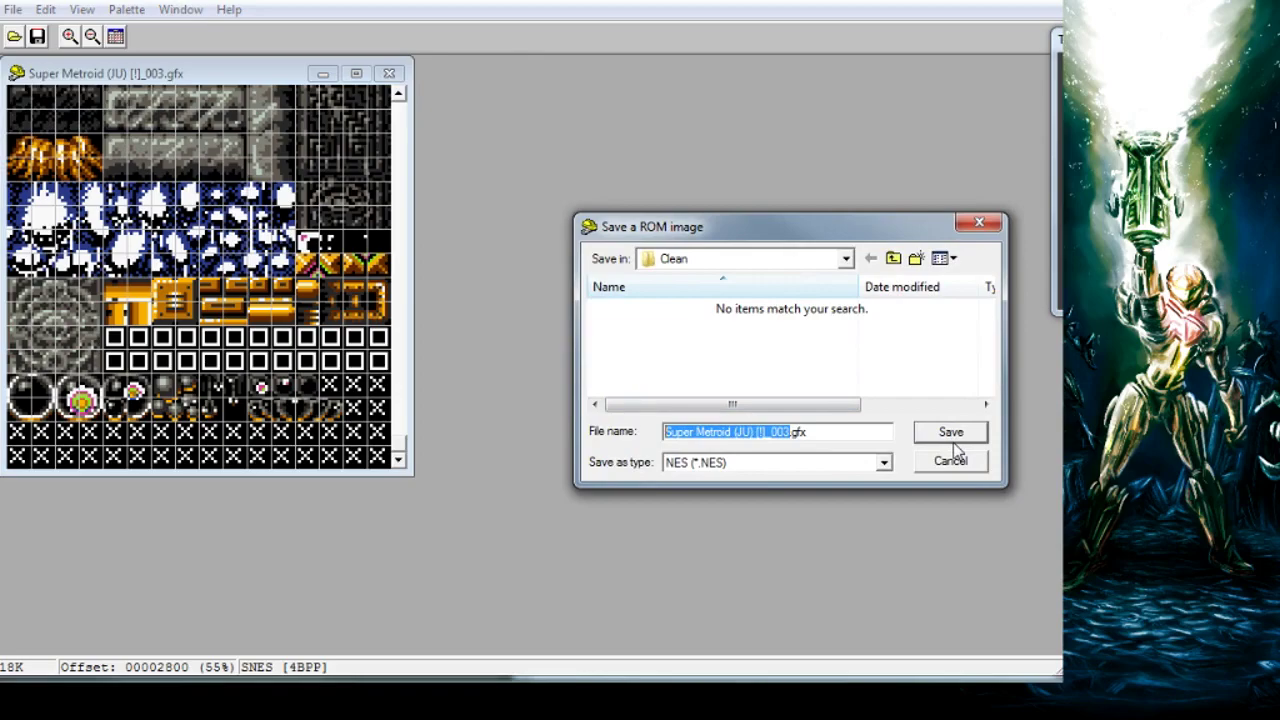
pyautogui.write('Mix 1')
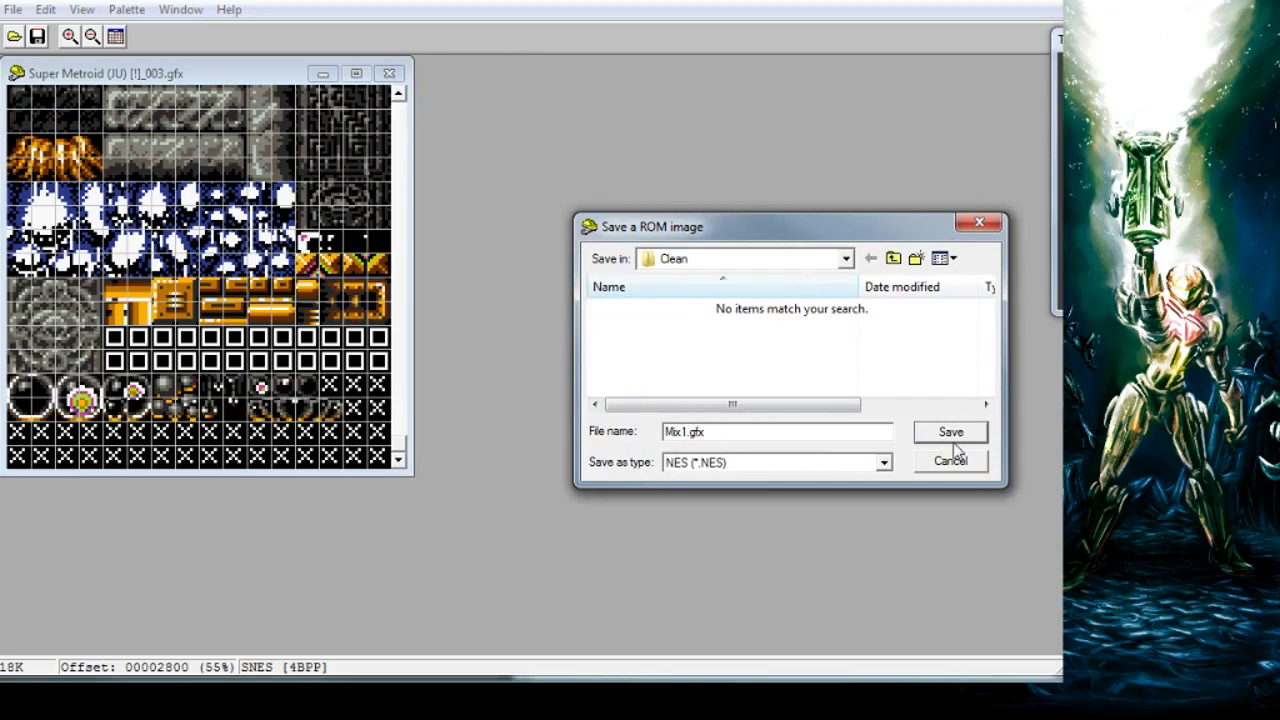
pyautogui.click(953, 442)
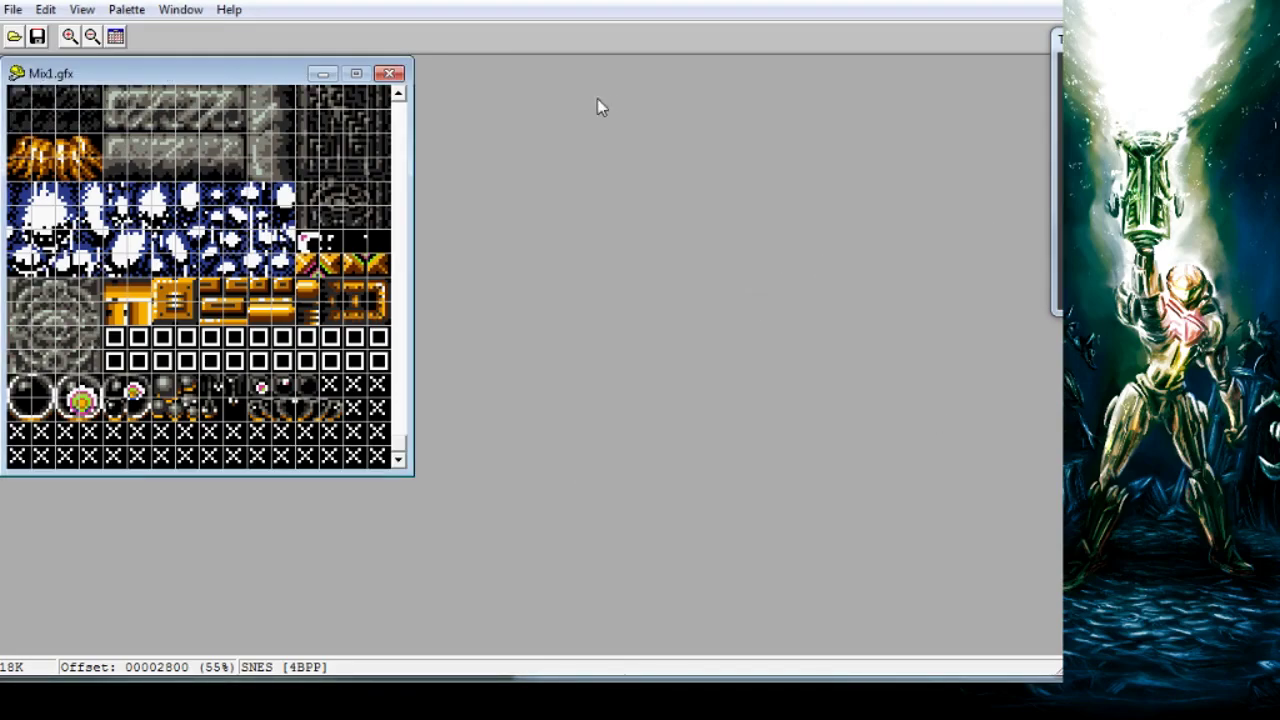
pyautogui.click(389, 73)
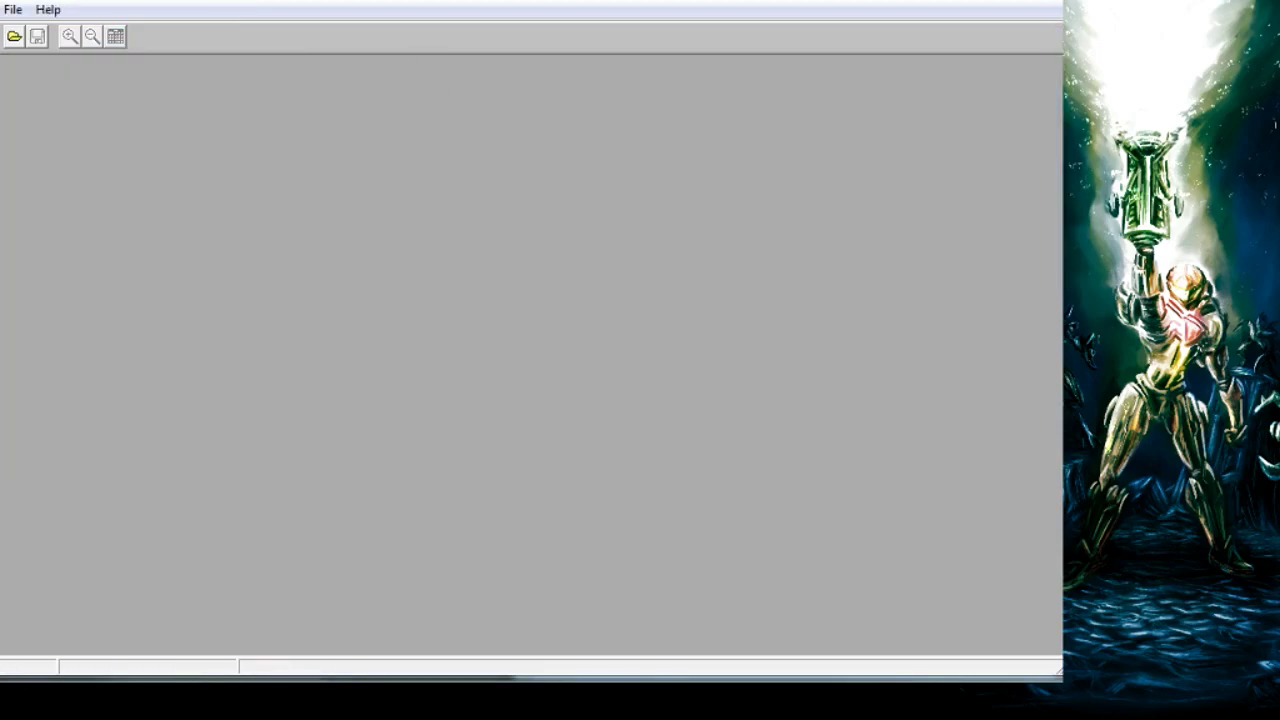
pyautogui.click(1050, 3)
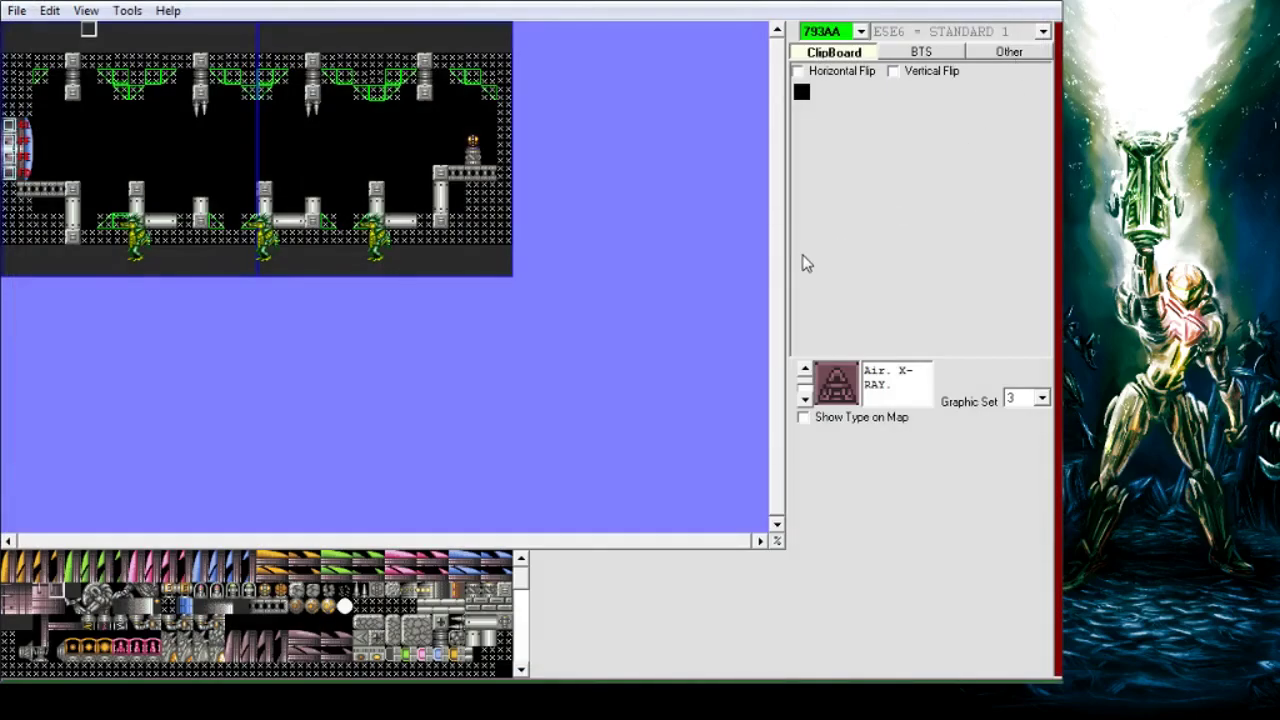
# - Import Mix1.gfx as the scenery graphics in SMILE's Graphics Editor and dismiss the recompressed size message
pyautogui.click(128, 18)
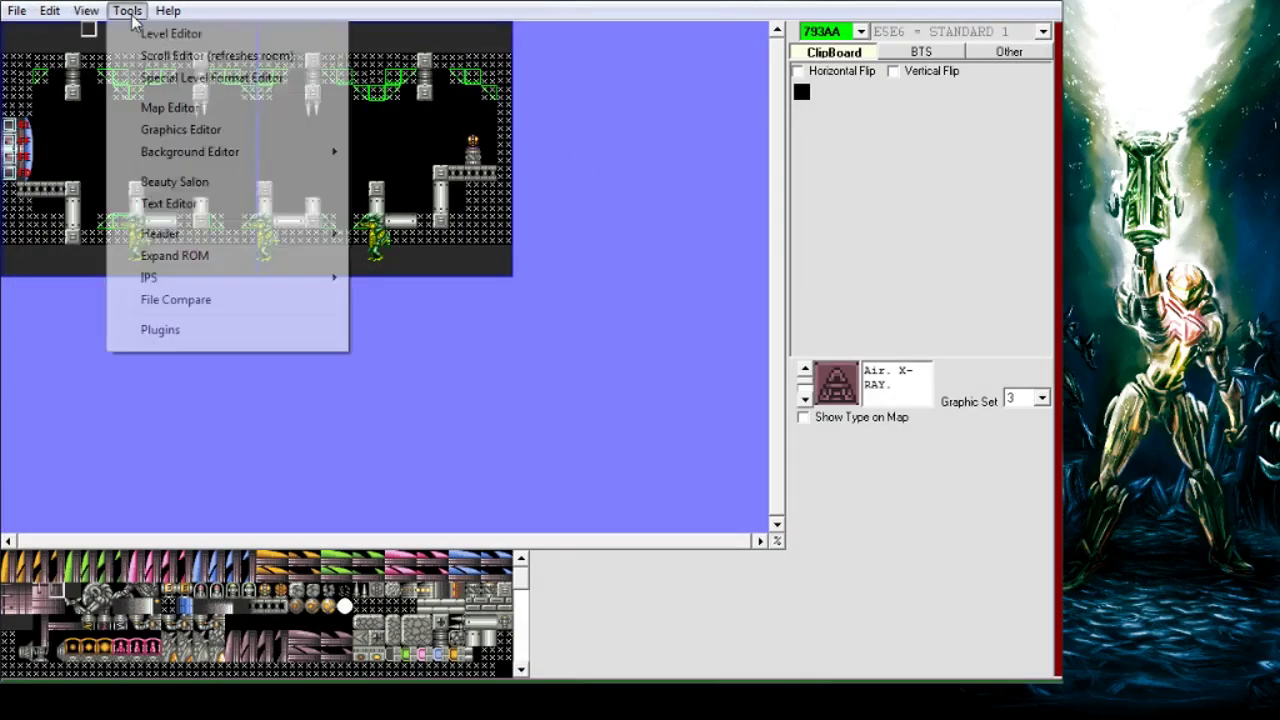
pyautogui.click(189, 129)
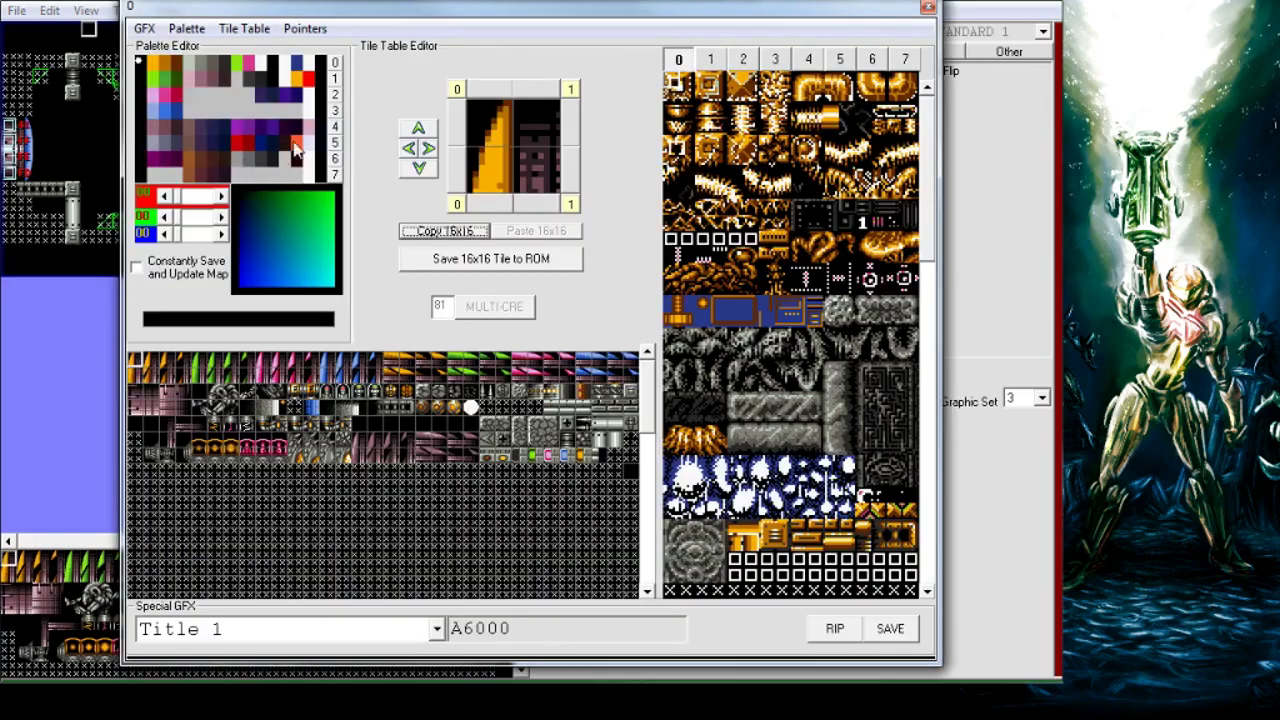
pyautogui.click(144, 28)
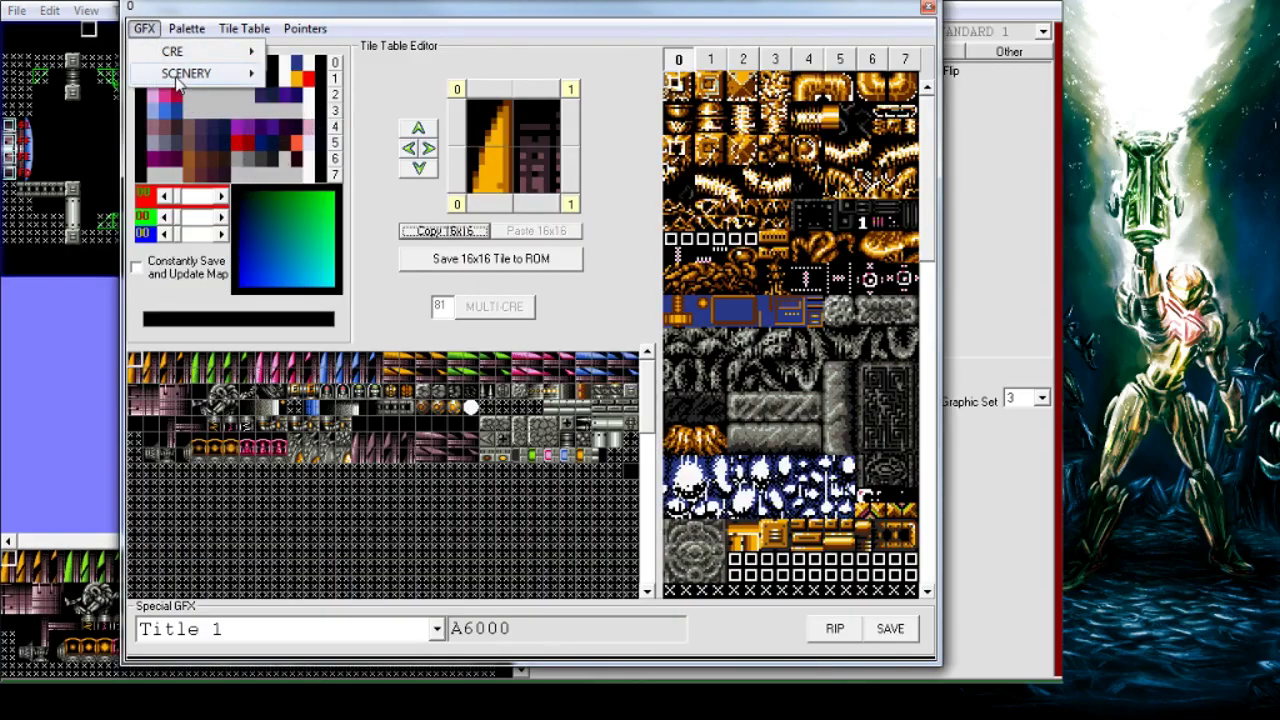
pyautogui.moveTo(175, 82)
pyautogui.click(331, 94)
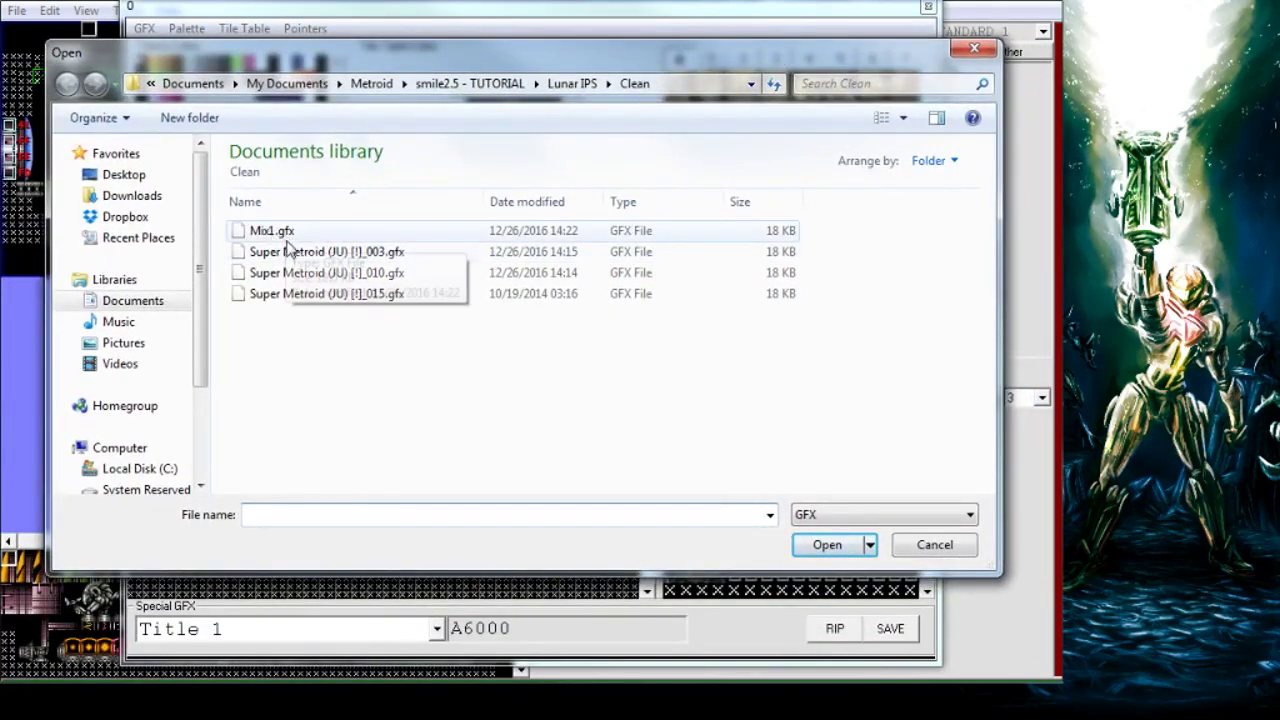
pyautogui.click(267, 234)
pyautogui.doubleClick(267, 234)
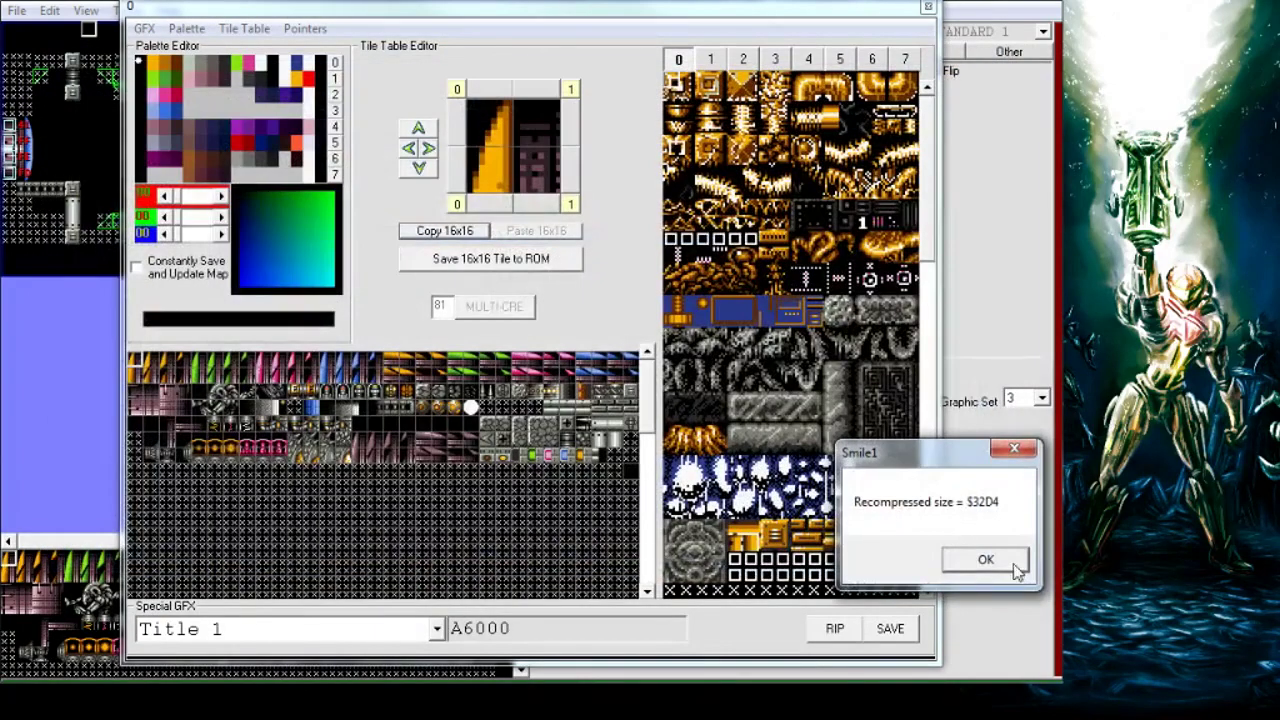
pyautogui.moveTo(962, 455); pyautogui.dragTo(642, 210)
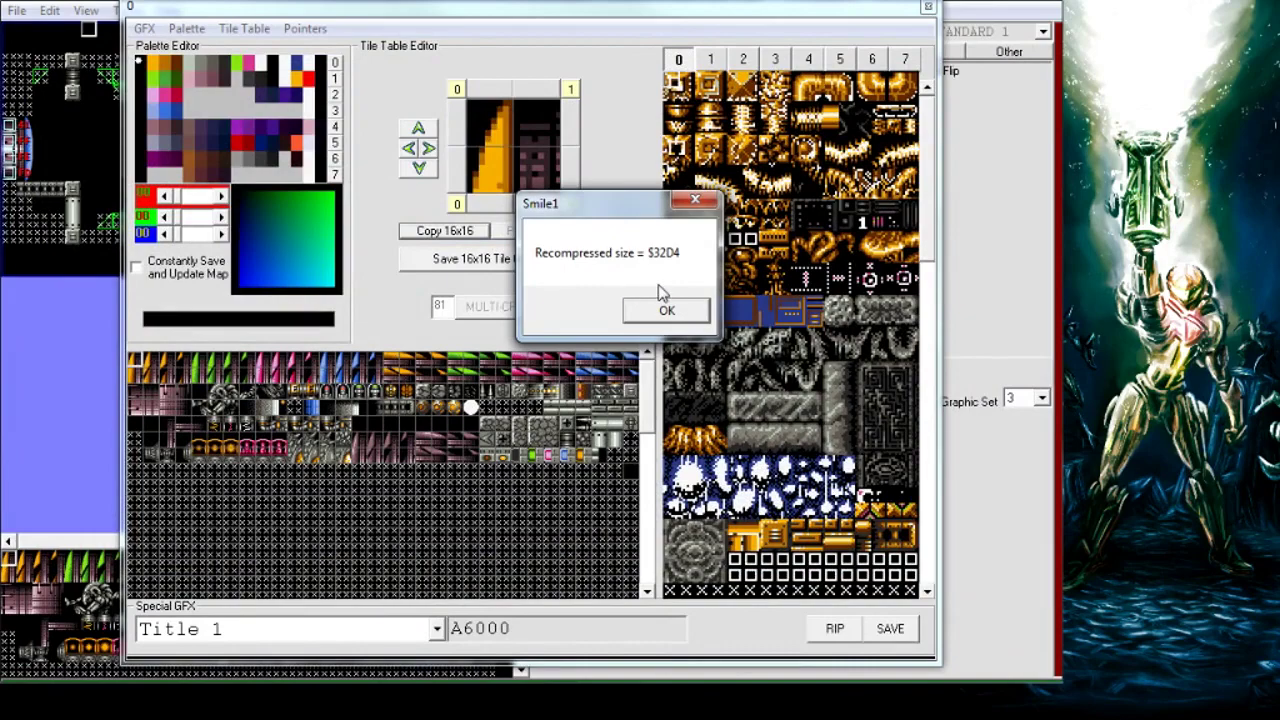
pyautogui.click(670, 310)
pyautogui.click(668, 312)
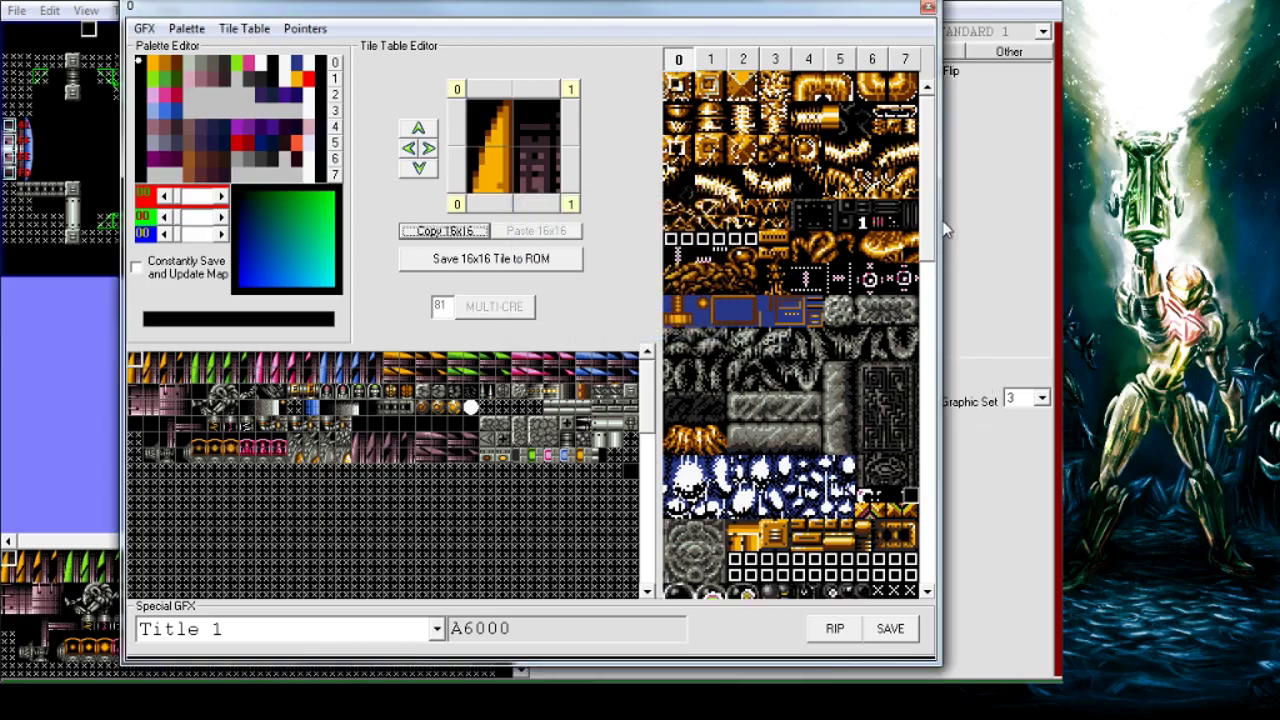
# - Examine the imported scenery tiles and the lower tile table blocks, viewing the tiles in palettes 1 through 7
pyautogui.moveTo(929, 228); pyautogui.dragTo(929, 358)
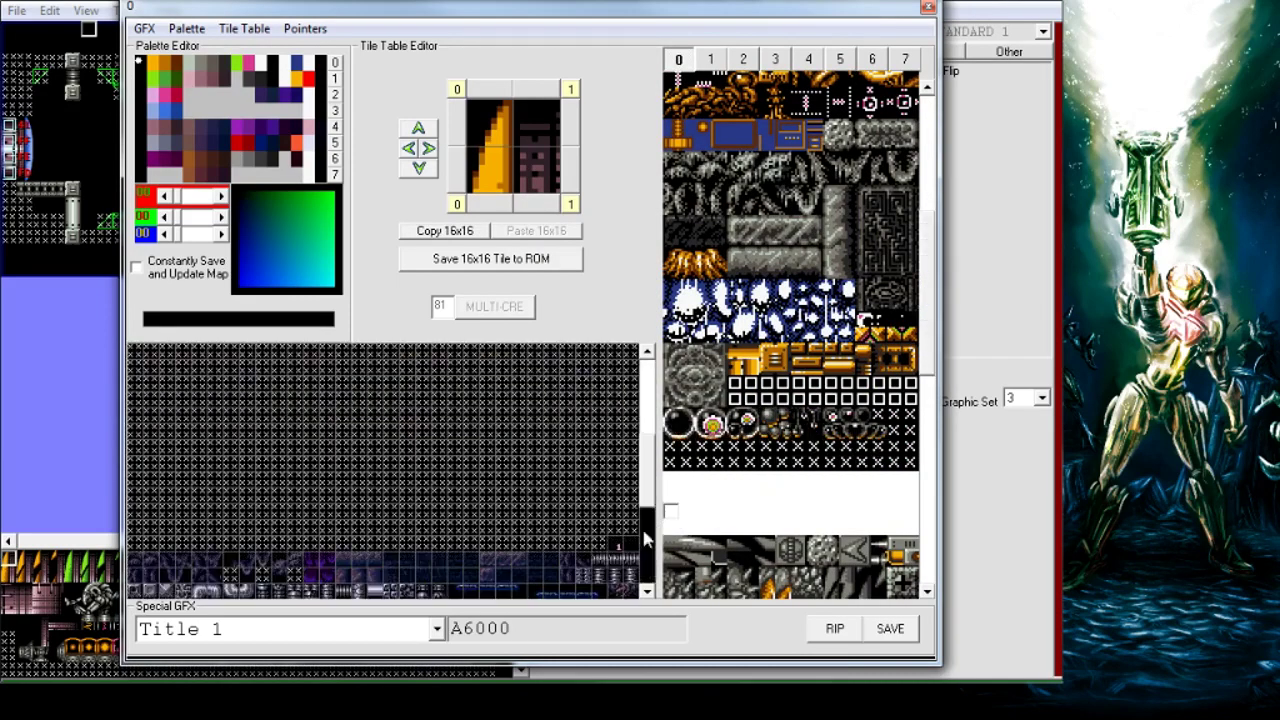
pyautogui.scroll(-5, 645, 518)
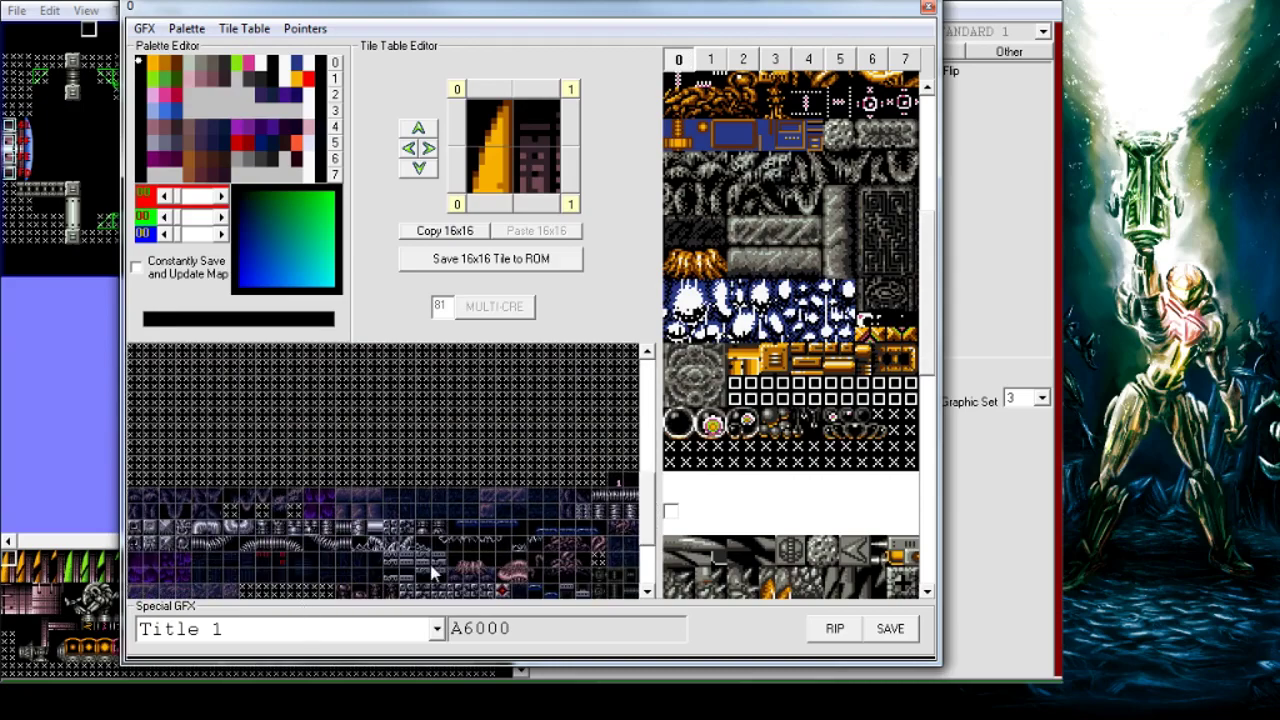
pyautogui.scroll(-1, 645, 537)
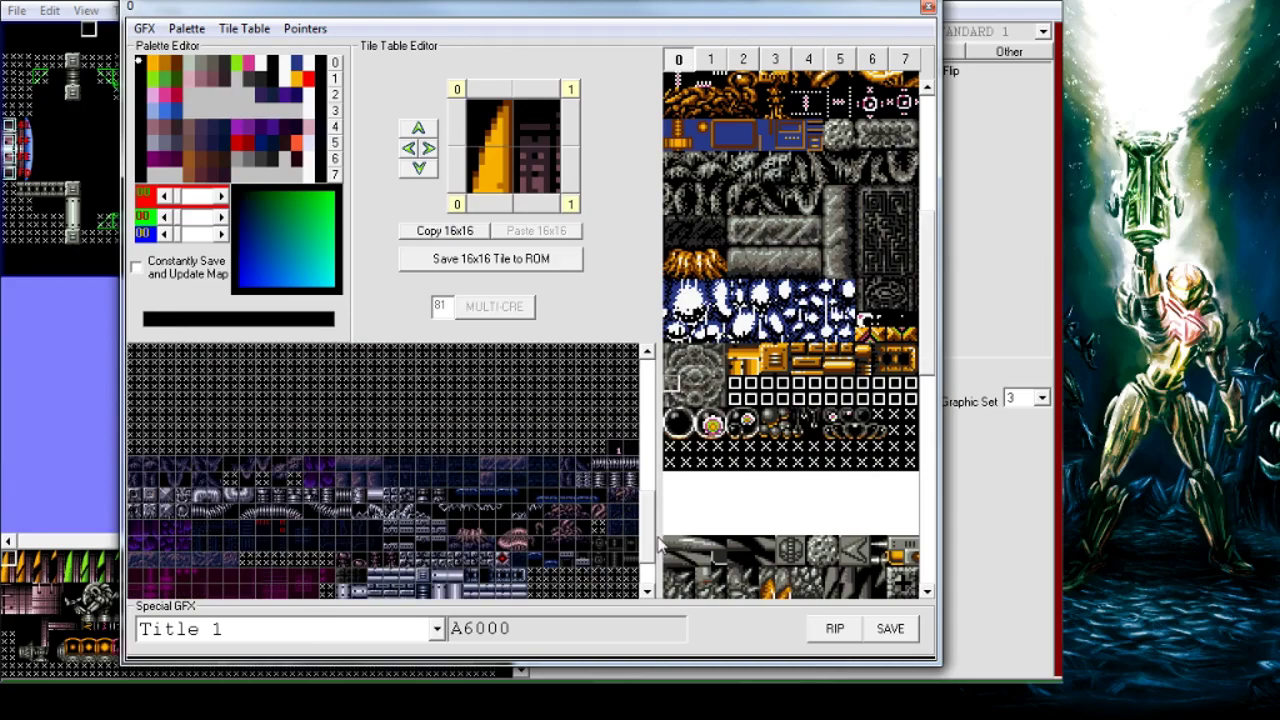
pyautogui.scroll(-2, 647, 545)
pyautogui.scroll(2, 647, 555)
pyautogui.click(711, 60)
pyautogui.click(743, 60)
pyautogui.click(780, 62)
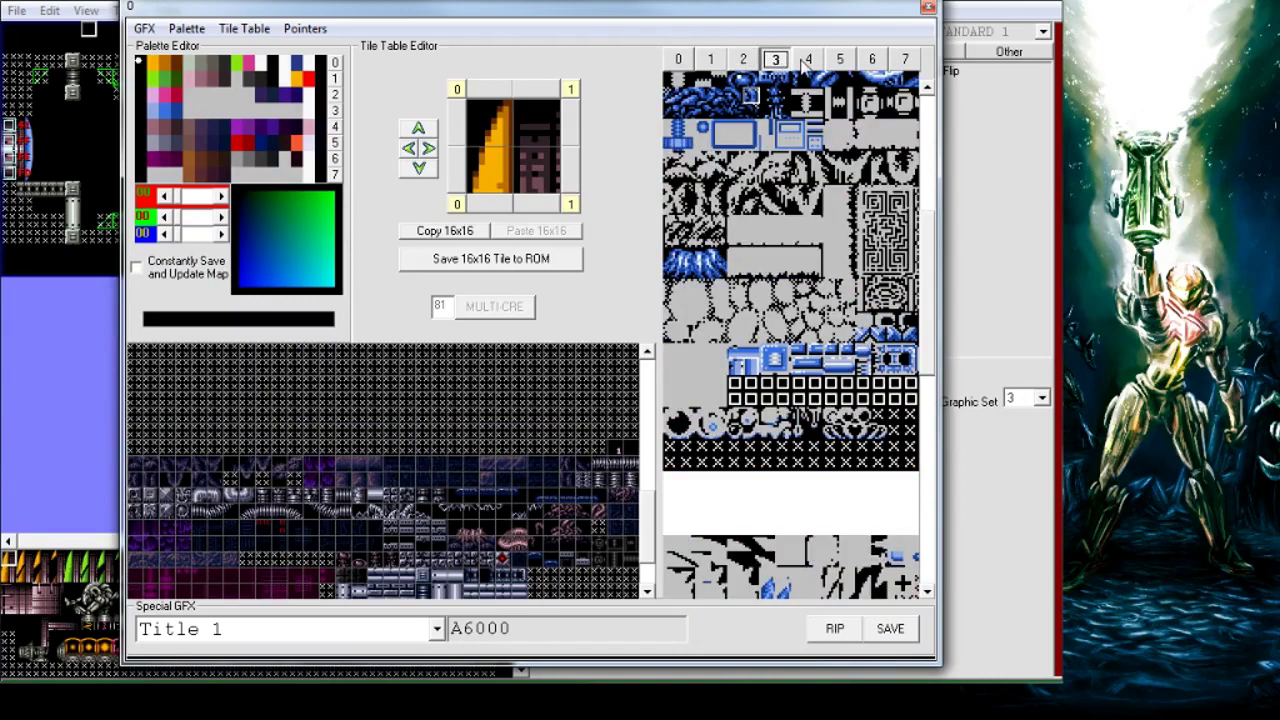
pyautogui.click(809, 62)
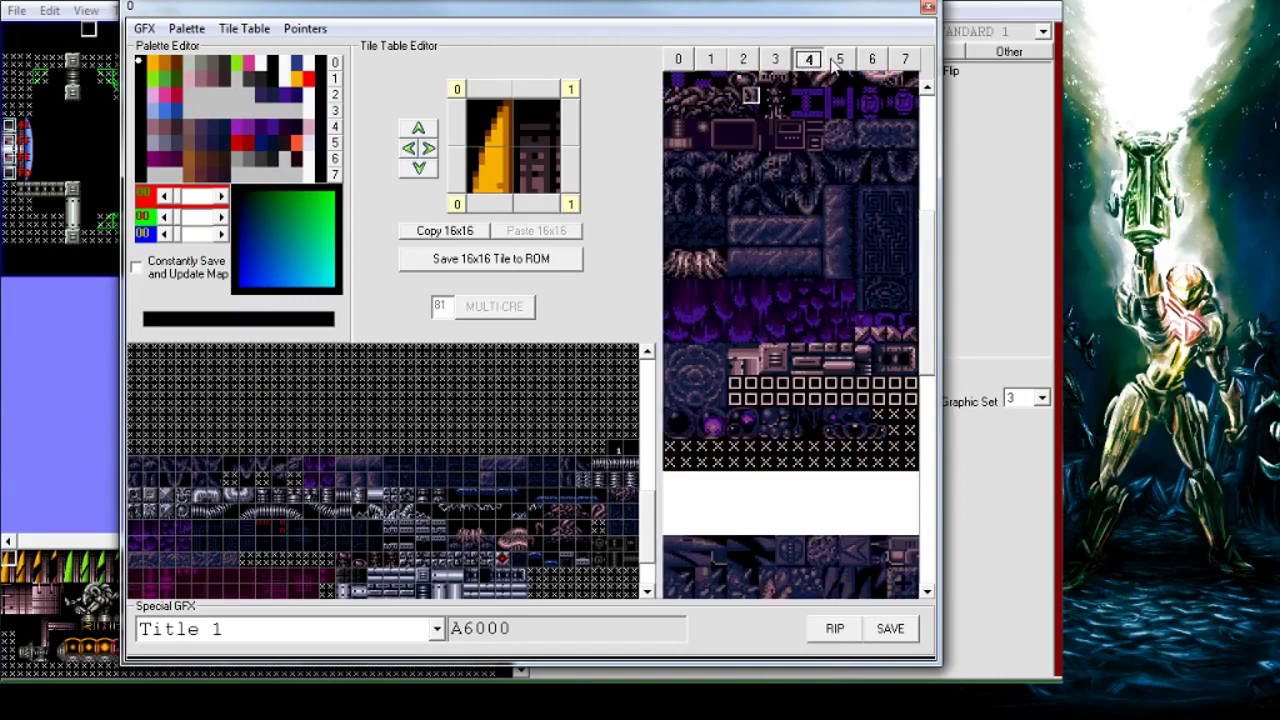
pyautogui.click(840, 61)
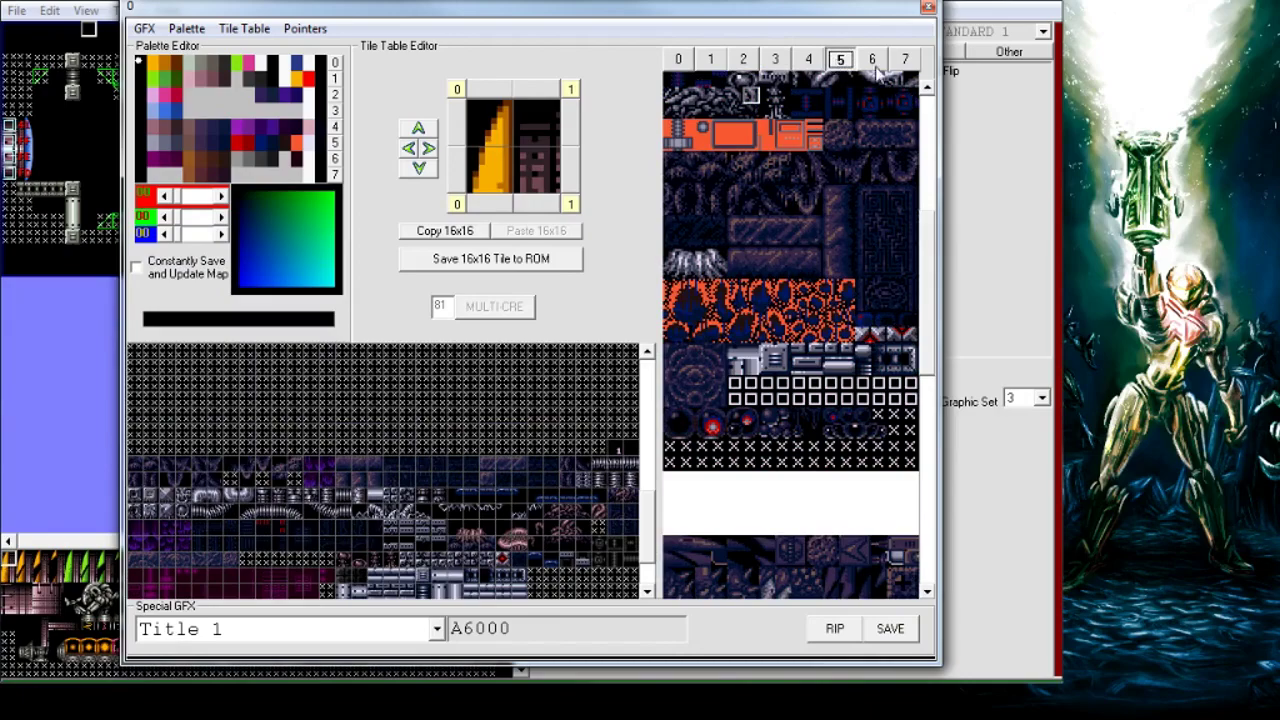
pyautogui.click(872, 61)
pyautogui.click(905, 61)
pyautogui.click(872, 61)
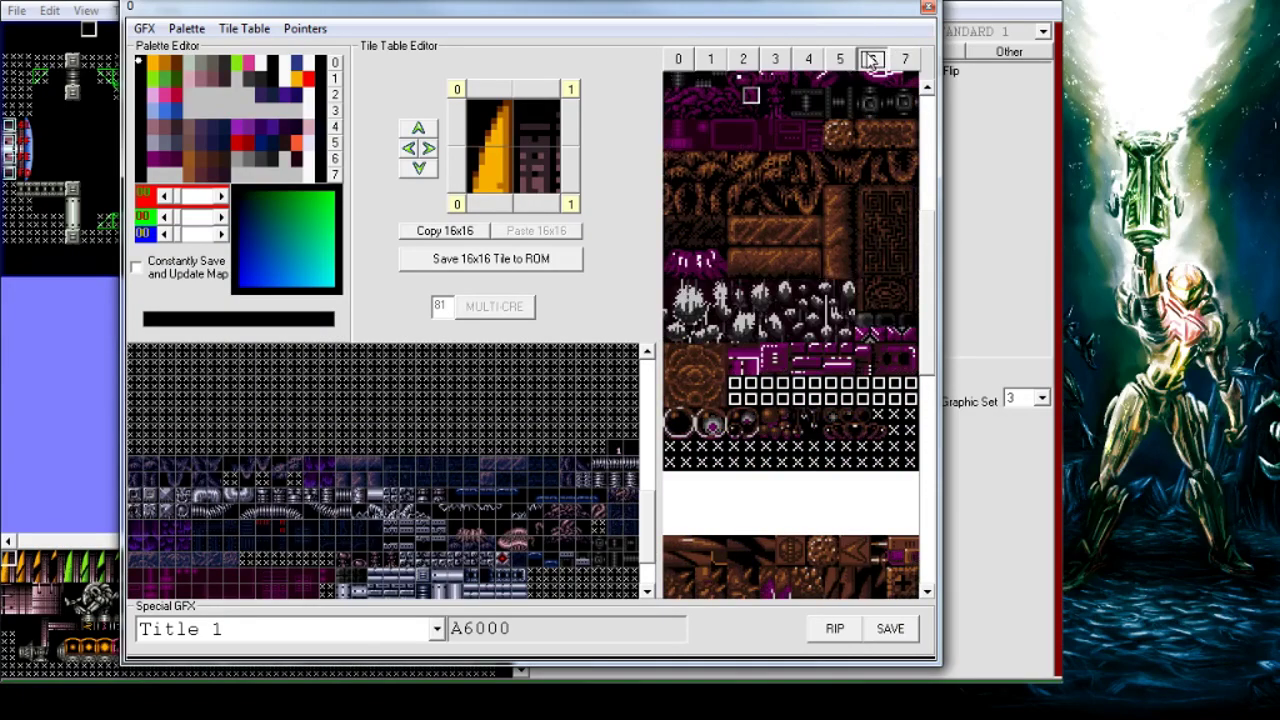
pyautogui.click(838, 61)
pyautogui.click(873, 61)
# - Inspect the magenta tile table blocks and a brown colour in palette row 6, comparing the tiles in palettes 7, 4 and 3
pyautogui.scroll(-2, 930, 380)
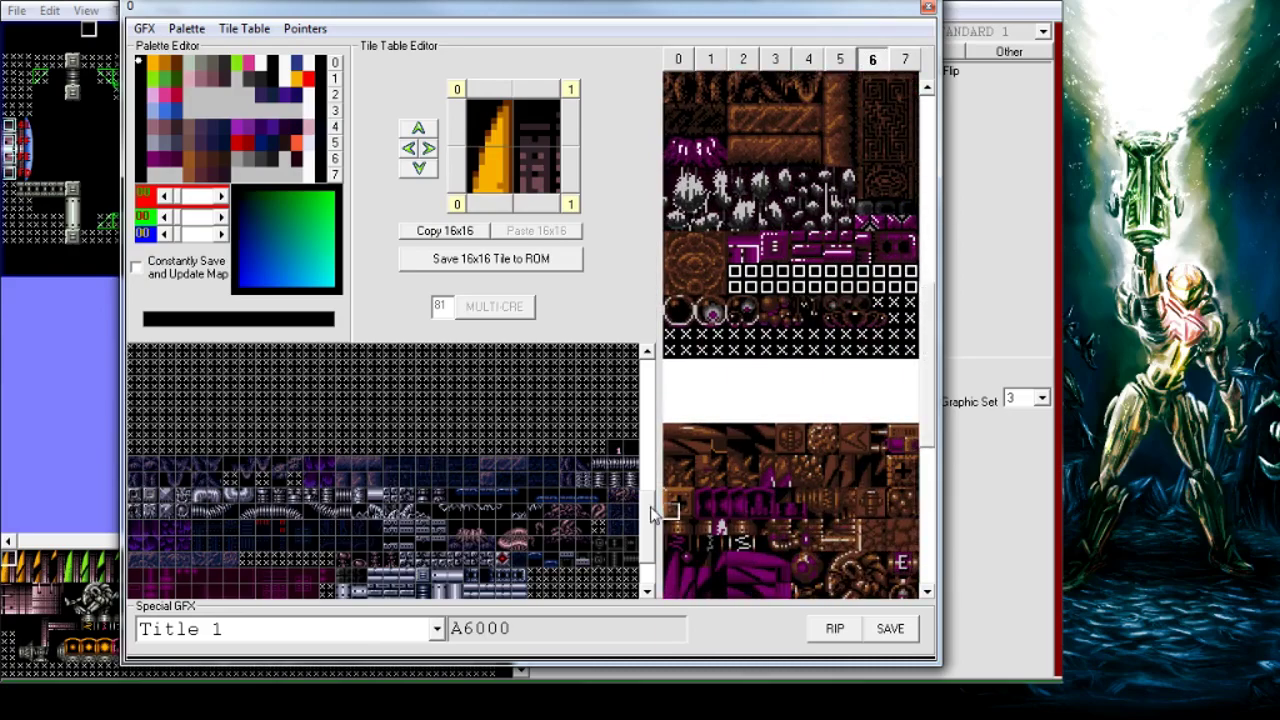
pyautogui.scroll(-2, 645, 510)
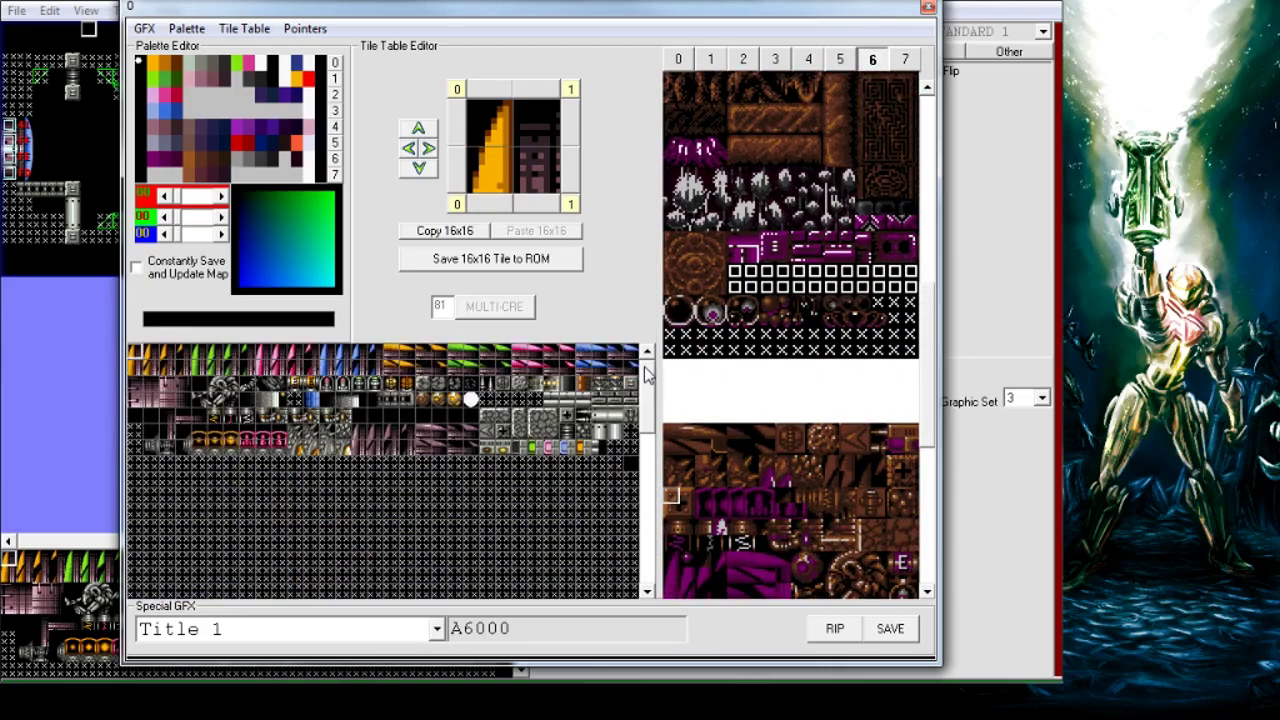
pyautogui.click(230, 550)
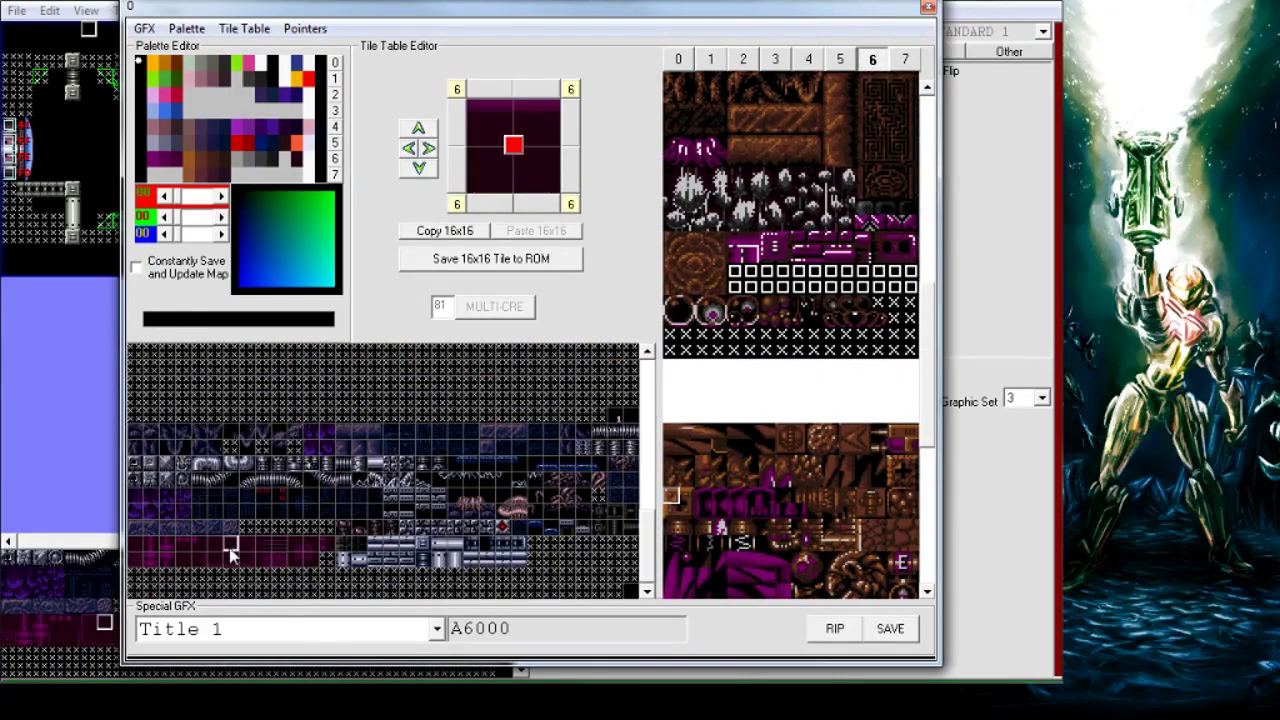
pyautogui.click(165, 546)
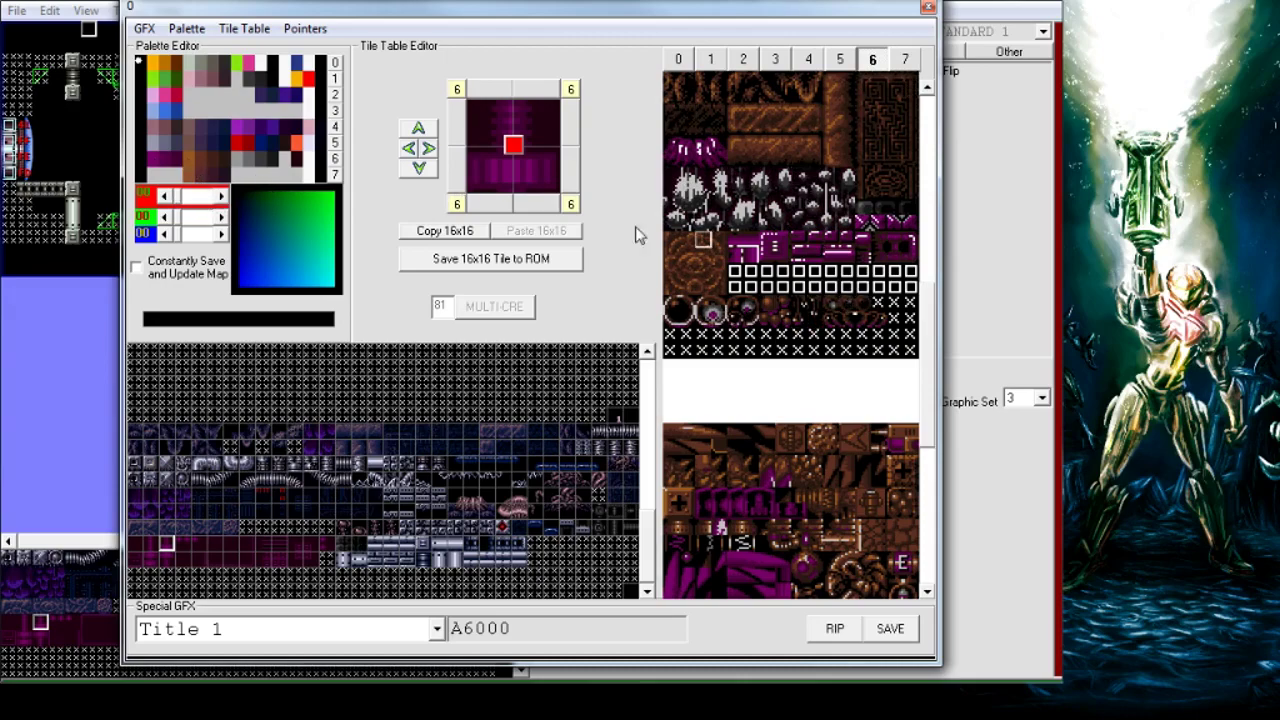
pyautogui.click(188, 164)
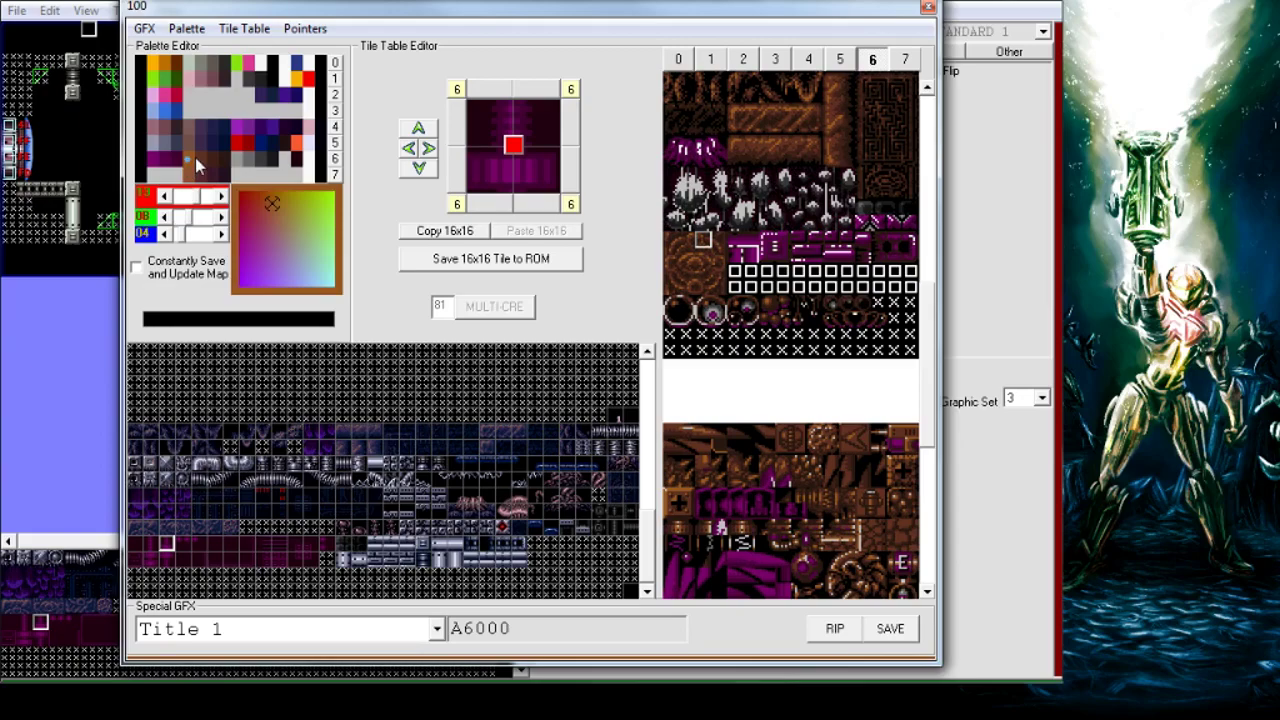
pyautogui.click(904, 59)
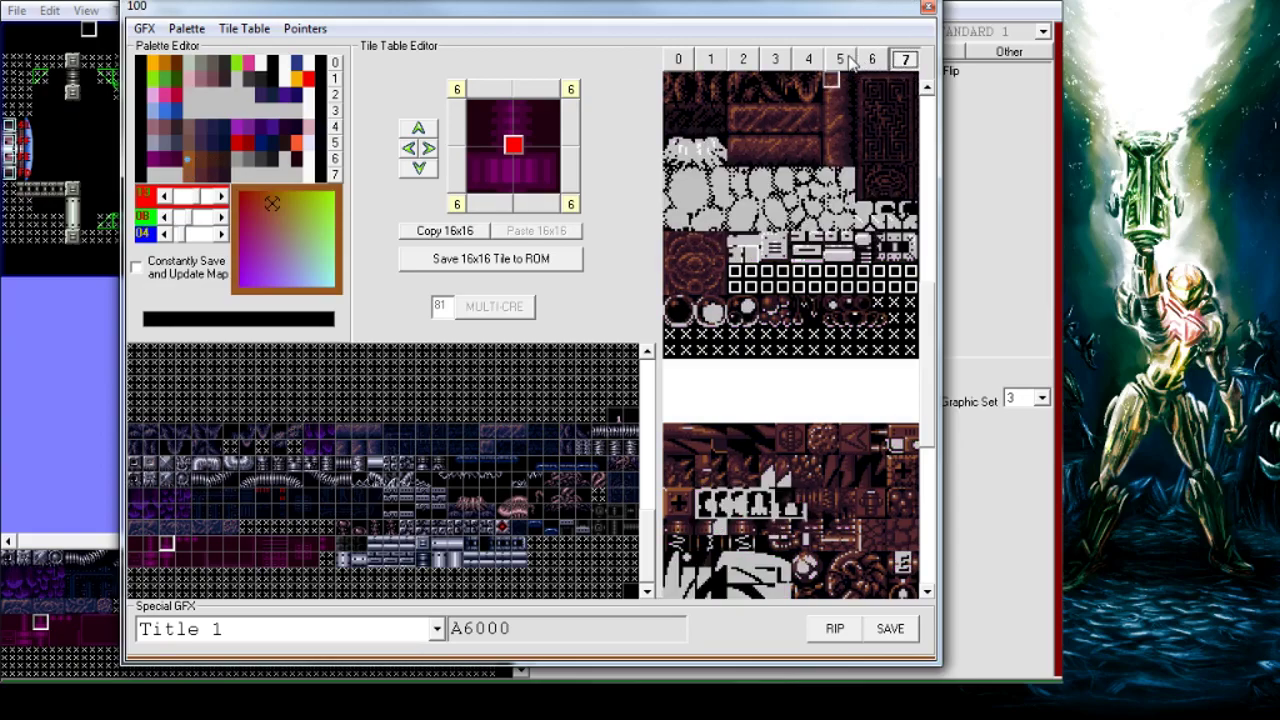
pyautogui.click(808, 59)
pyautogui.click(775, 59)
# - Using palette 4, fill both left quarters of the third new orb block with orb tiles and save the 16x16 tile to ROM
pyautogui.click(808, 59)
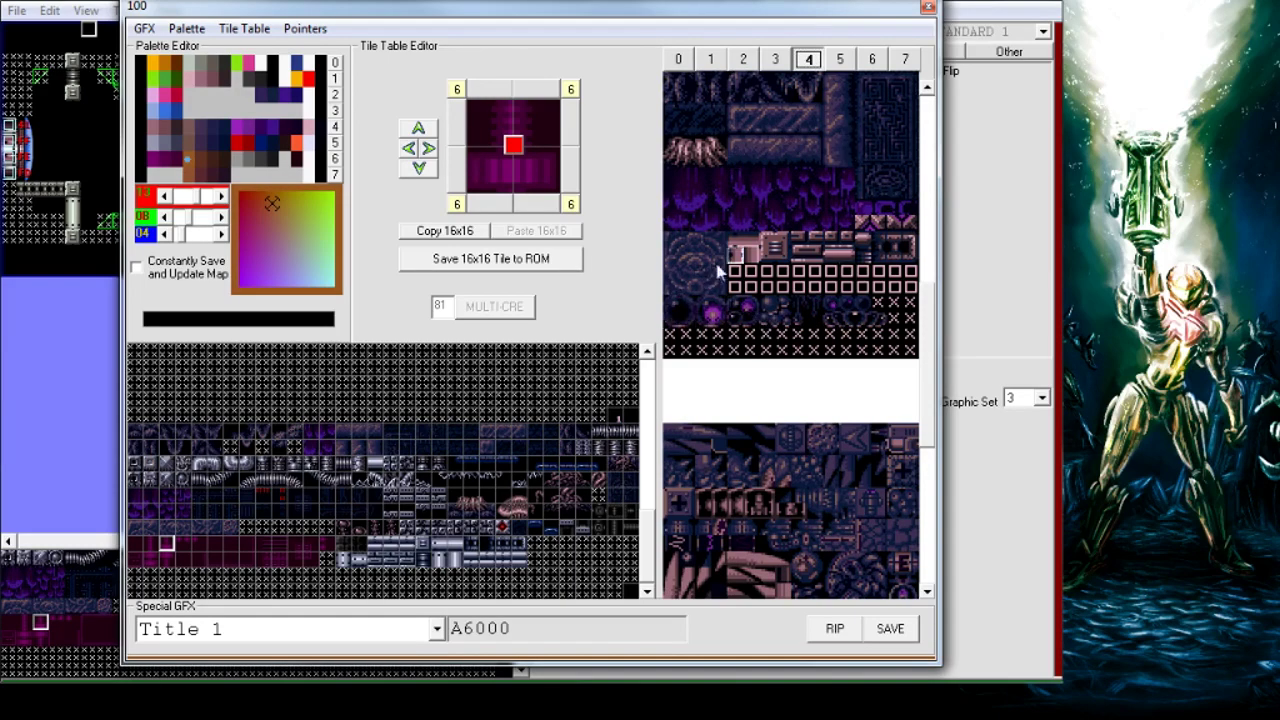
pyautogui.scroll(-3, 783, 287)
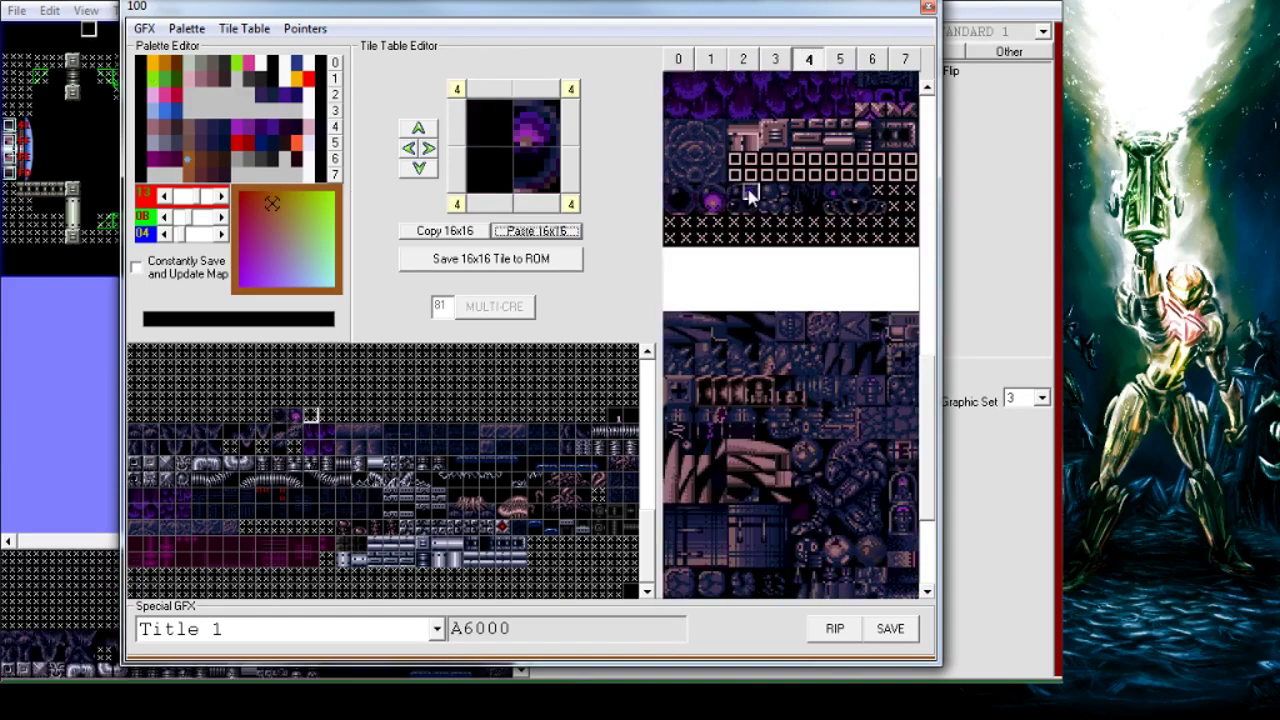
pyautogui.click(738, 195)
pyautogui.click(505, 140)
pyautogui.click(670, 207)
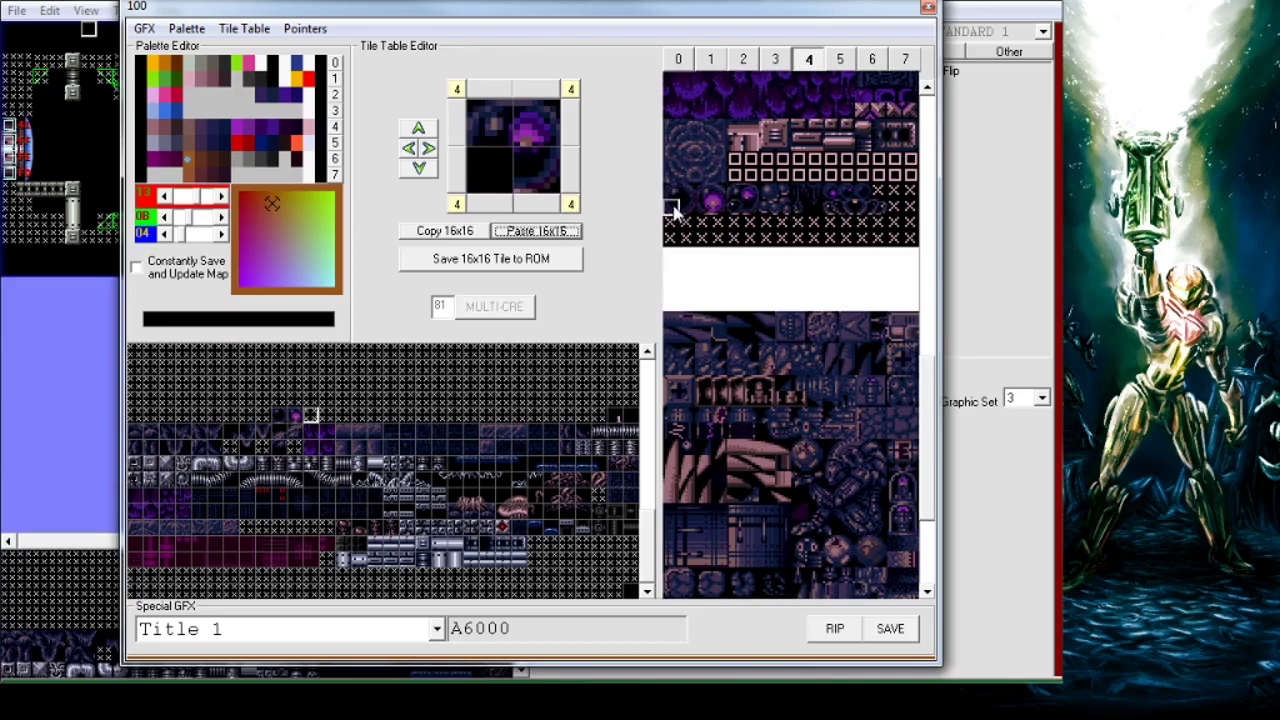
pyautogui.click(505, 172)
pyautogui.click(548, 270)
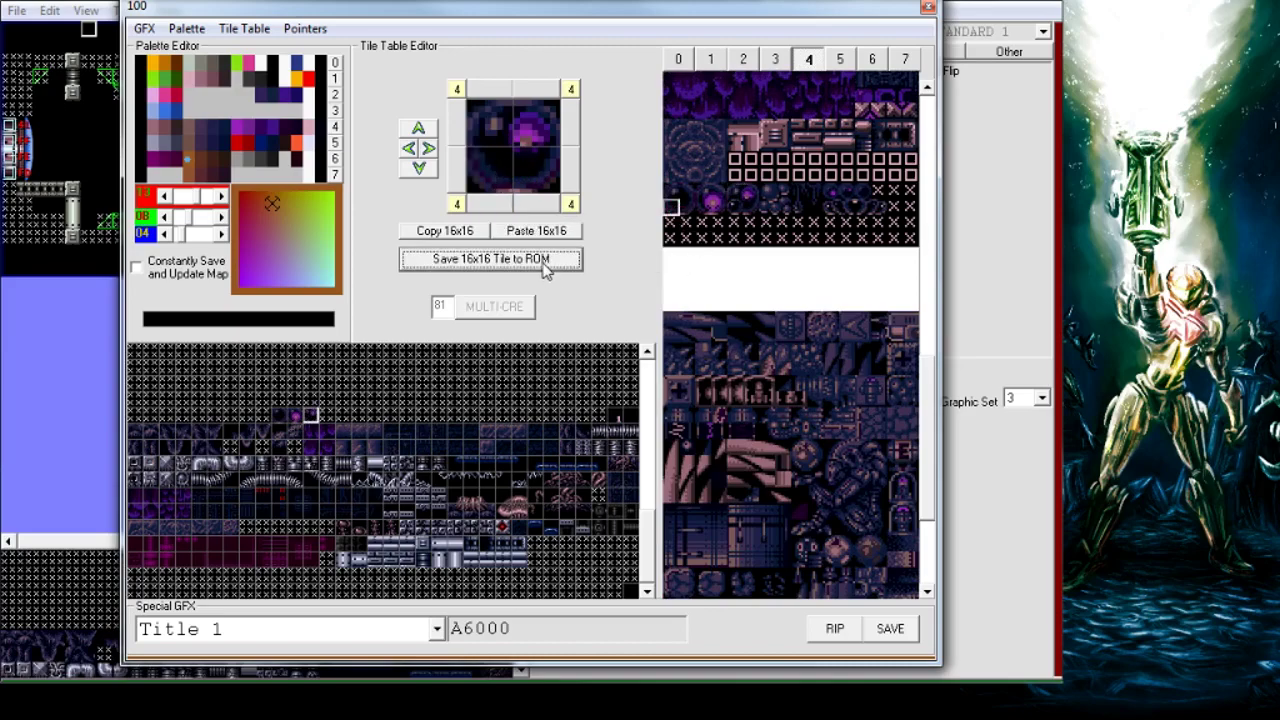
# - Fill all four quarters of the next 16x16 block with the small dark orb tile in palette 4 and save it to ROM
pyautogui.click(429, 149)
pyautogui.click(551, 233)
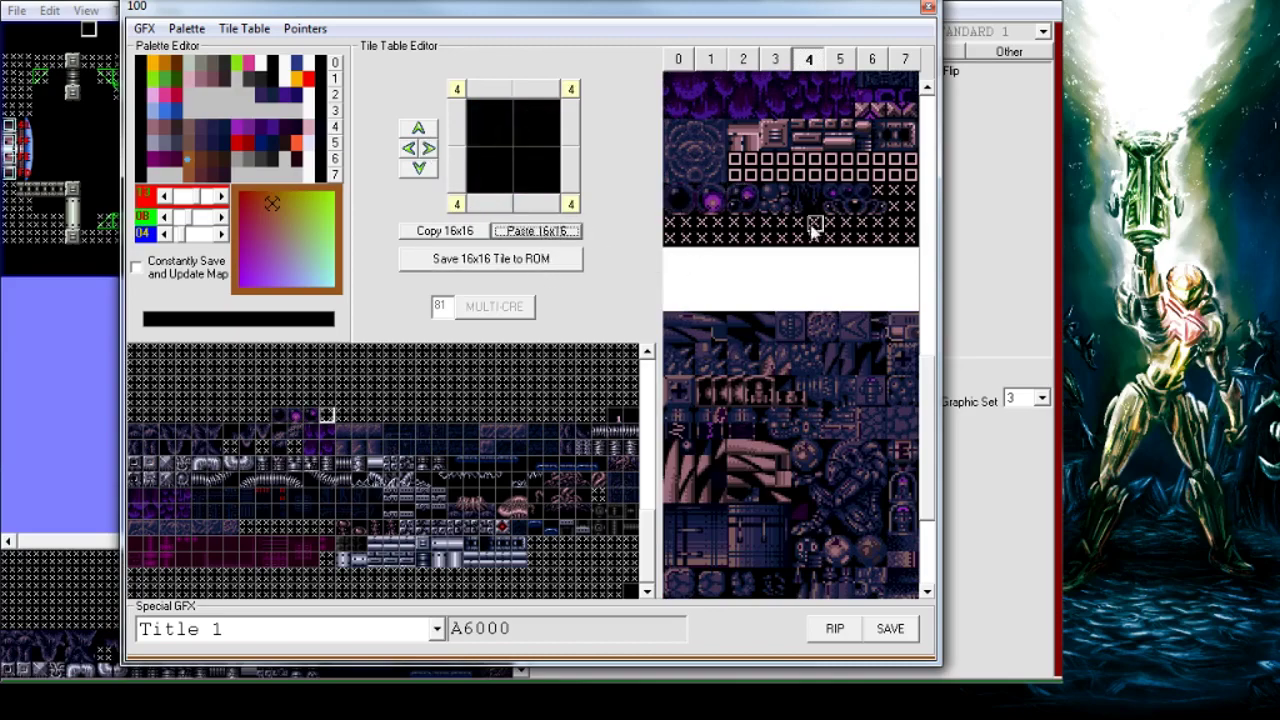
pyautogui.click(737, 212)
pyautogui.click(540, 125)
pyautogui.click(750, 207)
pyautogui.click(486, 125)
pyautogui.click(740, 208)
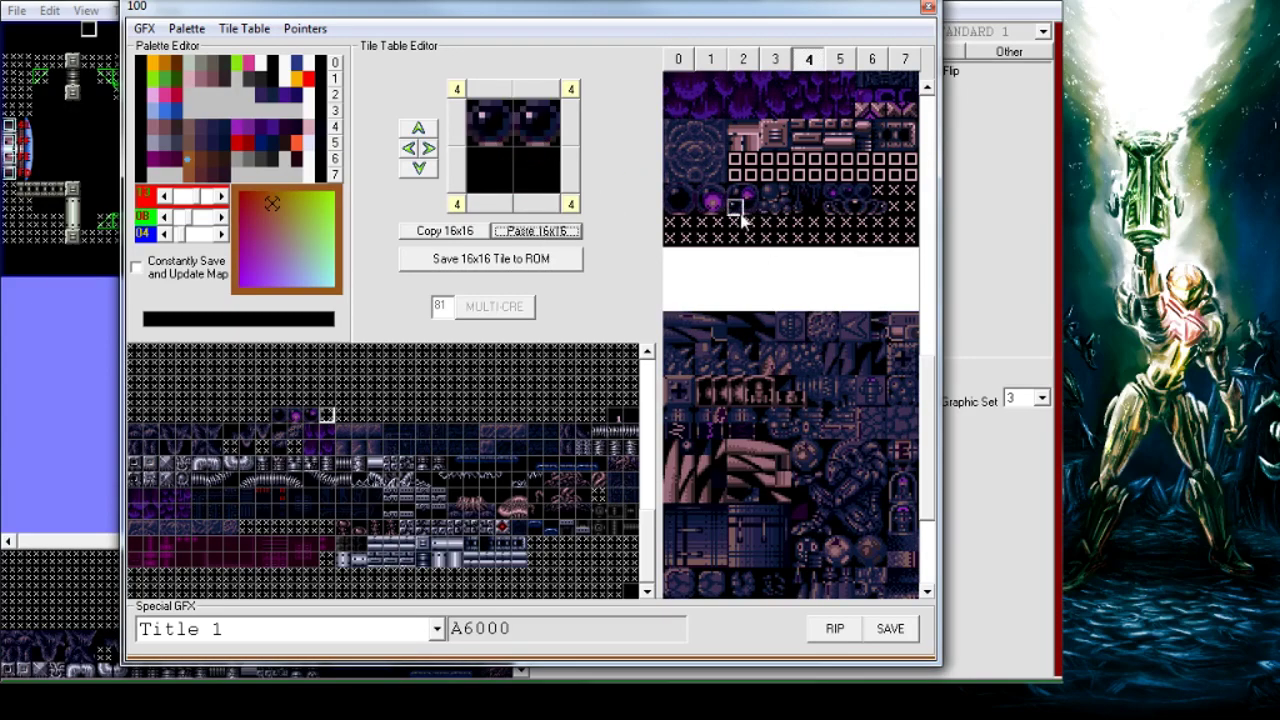
pyautogui.click(540, 170)
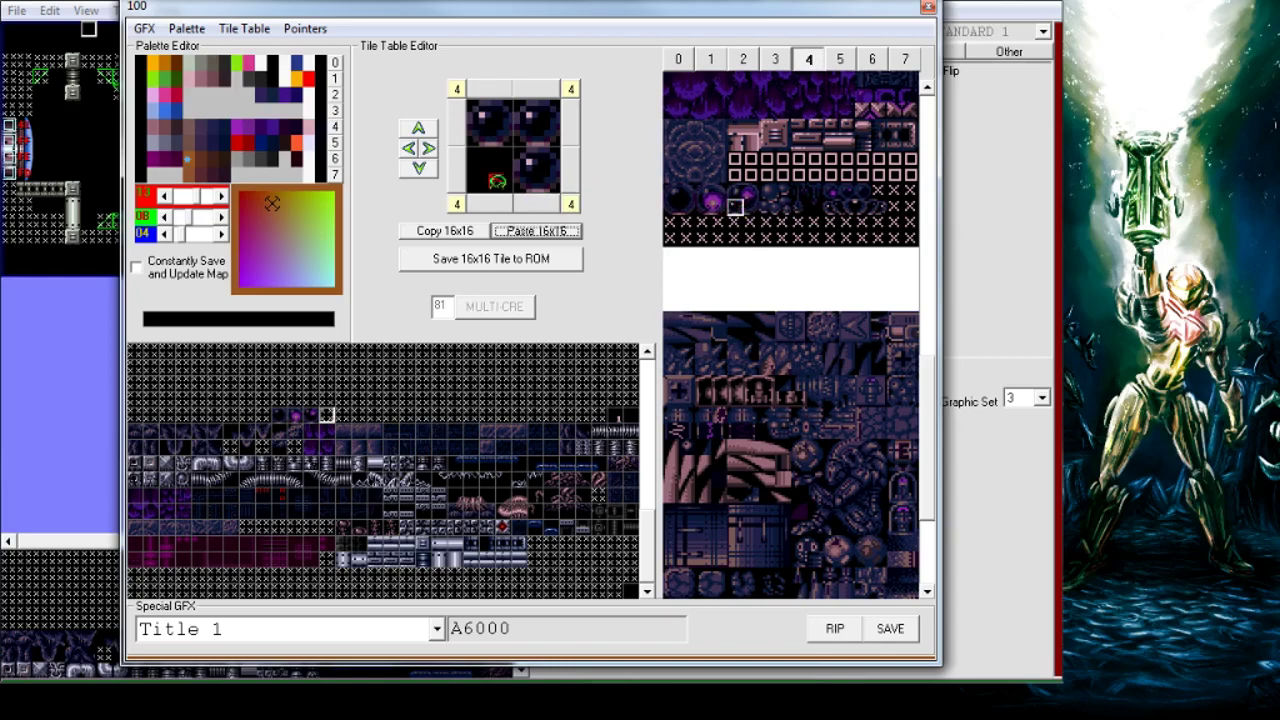
pyautogui.click(488, 172)
pyautogui.click(530, 262)
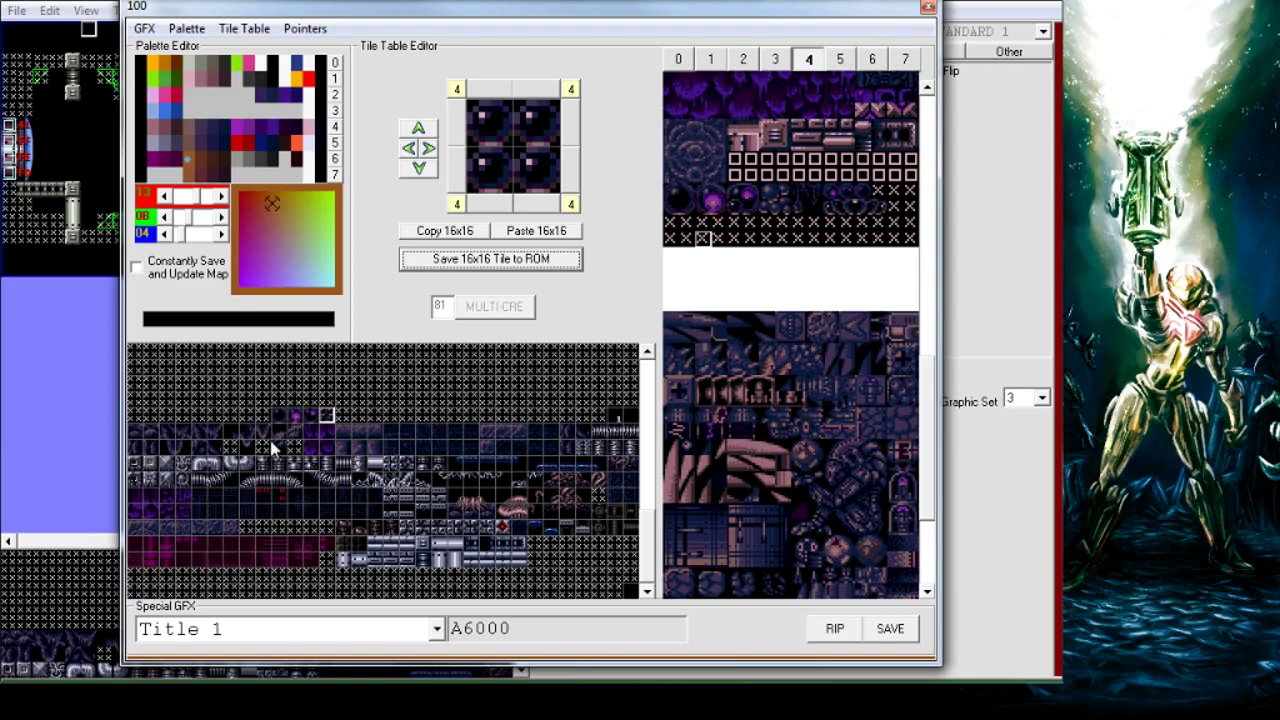
# - Close the Graphics Editor and start a playtest of the room in the emulator beside the blue door
pyautogui.click(928, 7)
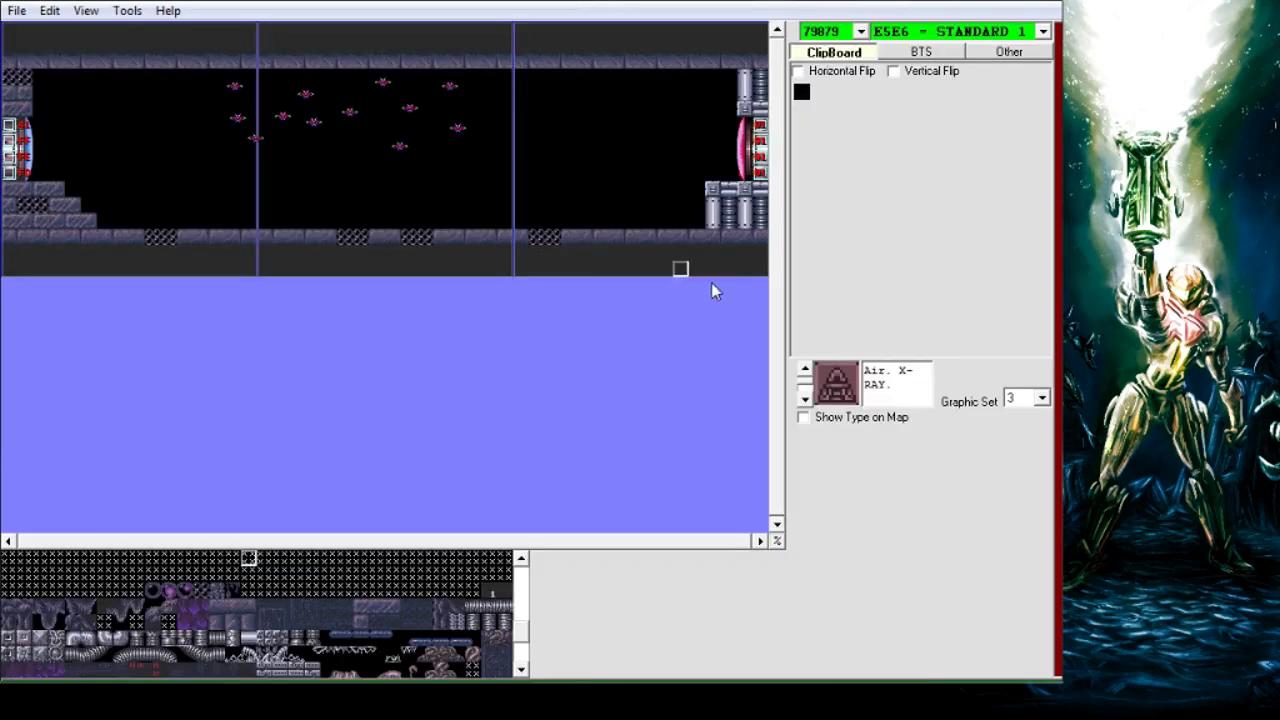
pyautogui.keyDown('ctrl'); pyautogui.click(68, 136); pyautogui.keyUp('ctrl')
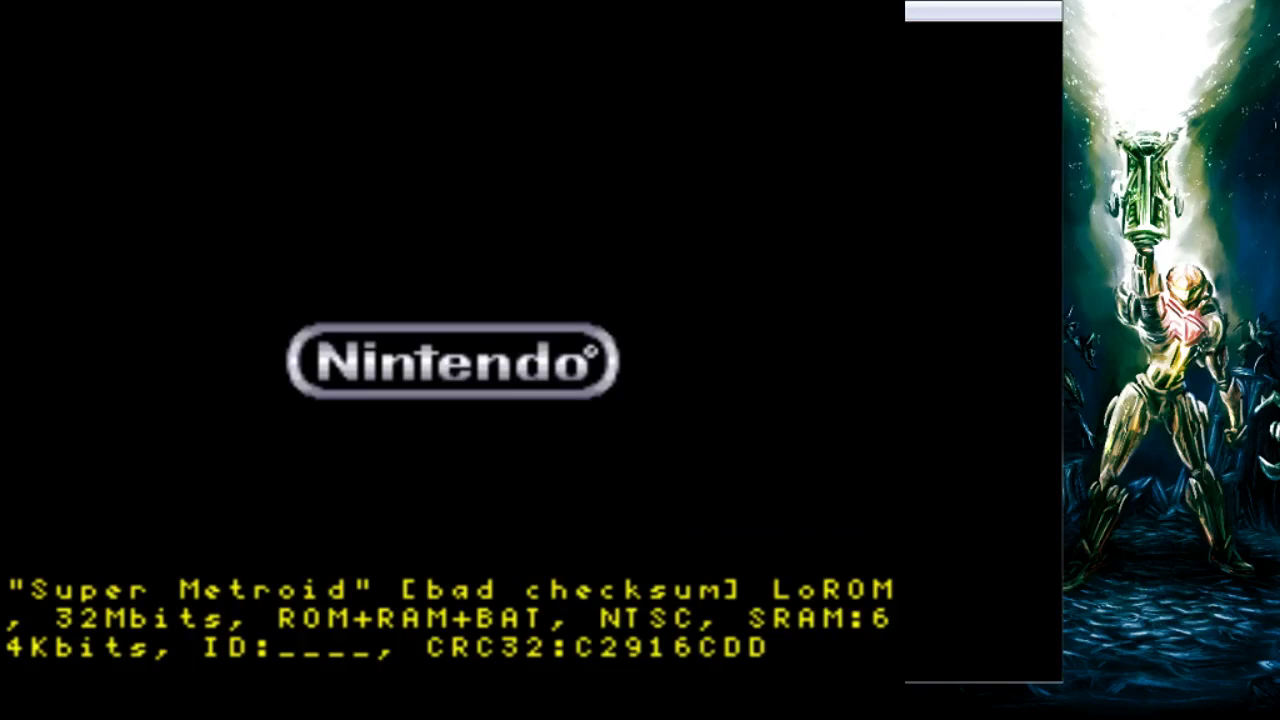
pyautogui.press('Left')
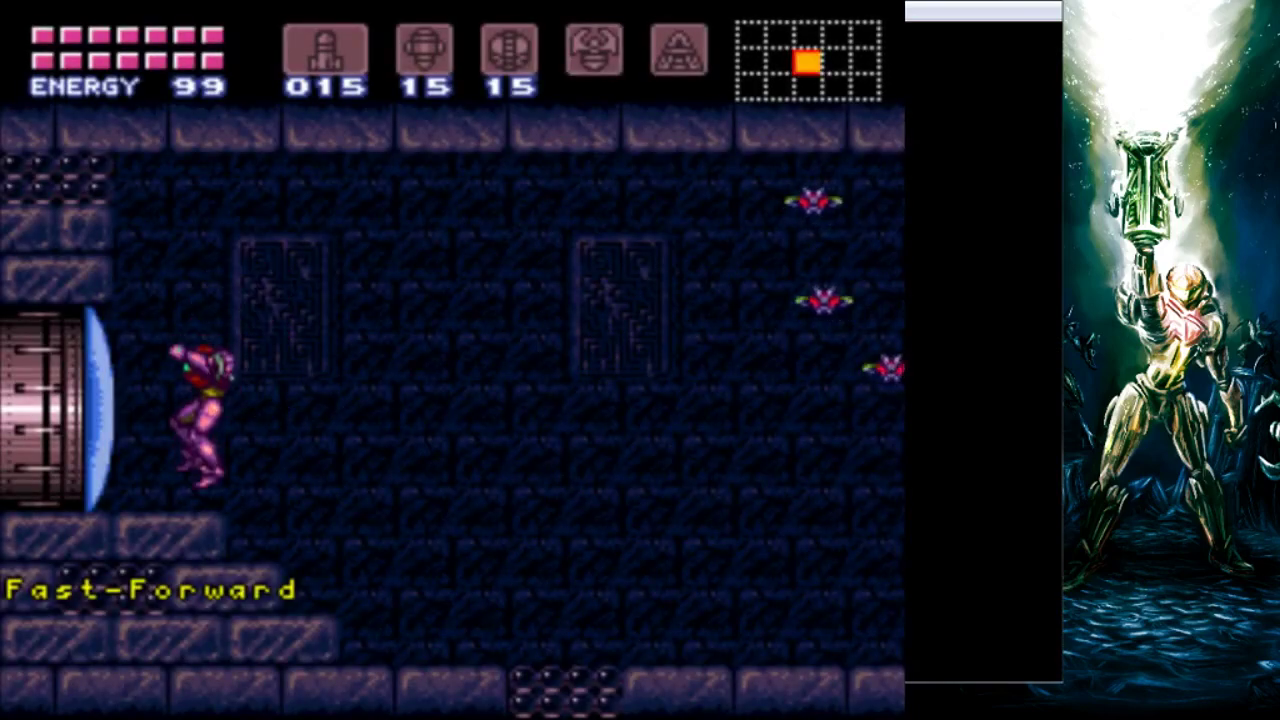
pyautogui.press('space')
pyautogui.press('x')
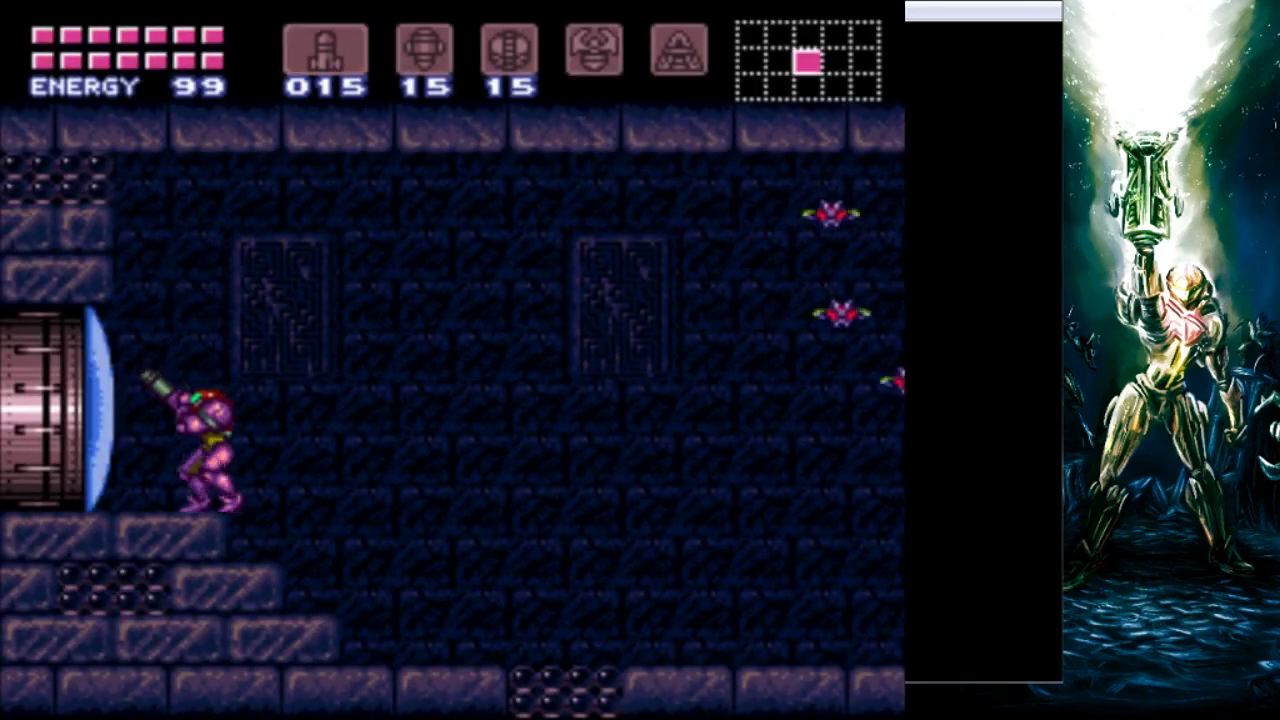
pyautogui.press('x')
pyautogui.hotkey('Left', 'x')
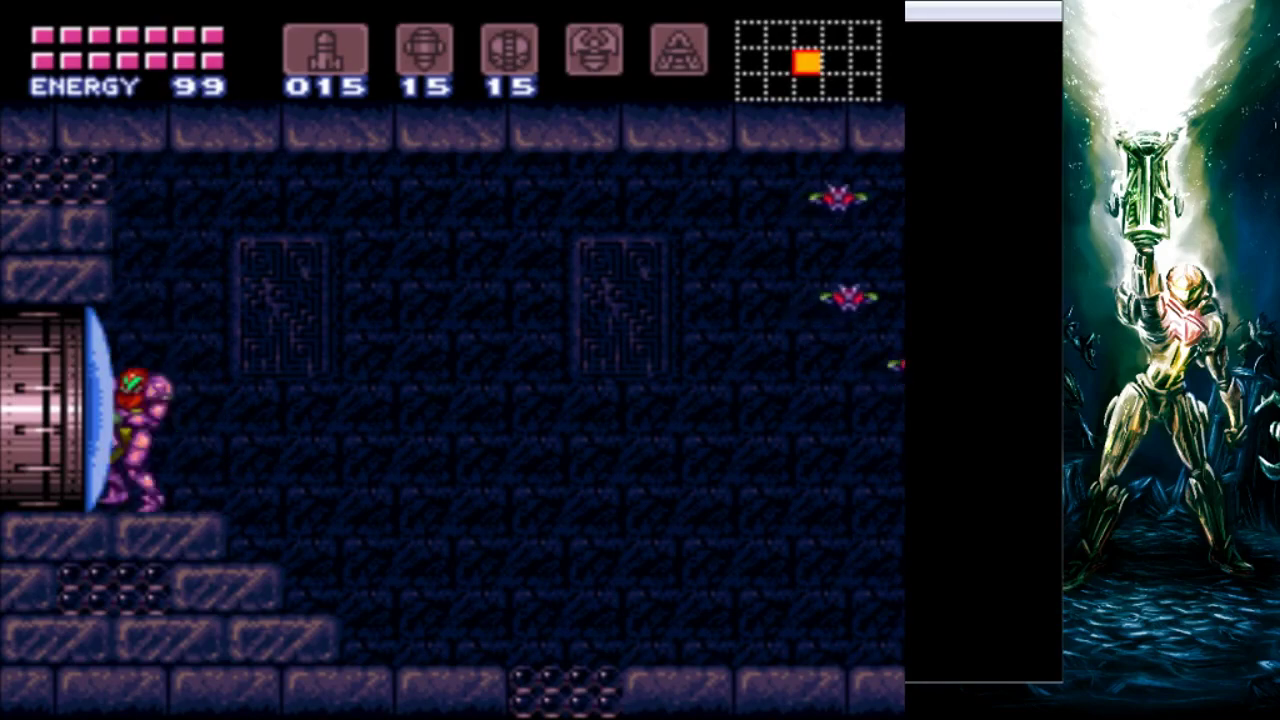
# - Run, jump and shoot back and forth through the room to check the orb blocks in game, and quit the emulator
pyautogui.press('Right')
pyautogui.press('z')
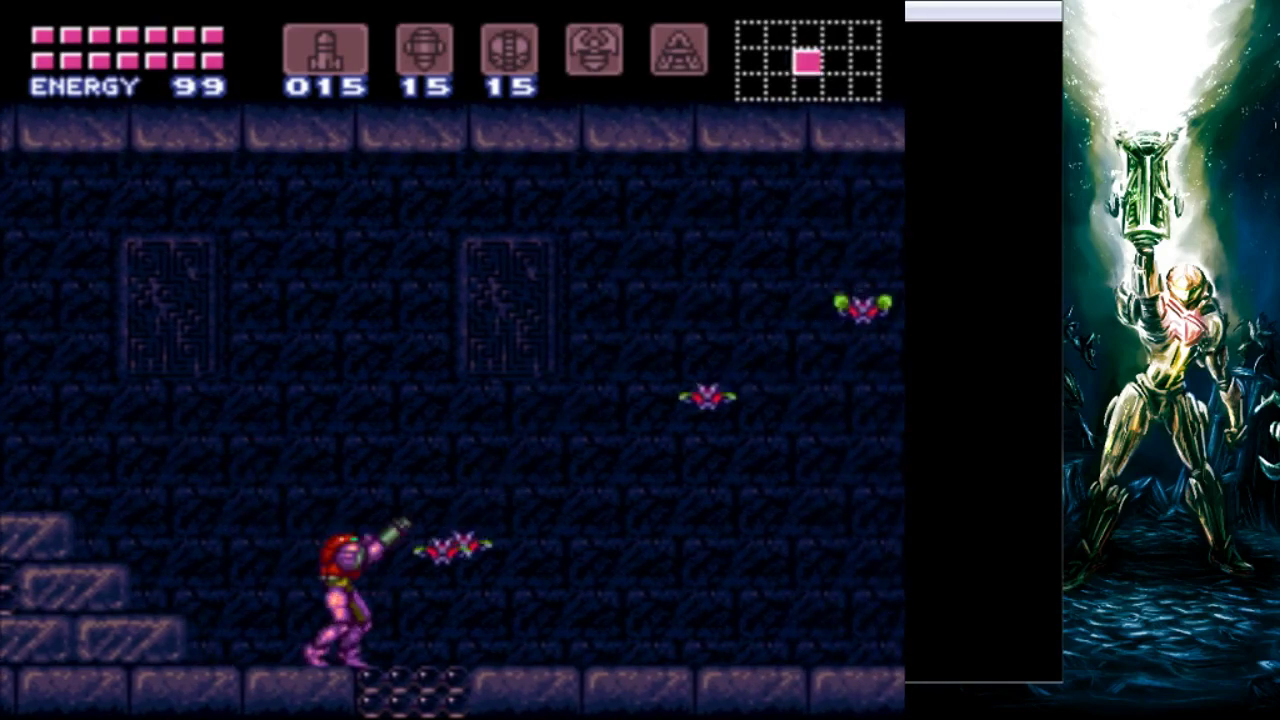
pyautogui.hotkey('Up', 'z')
pyautogui.press('Right')
pyautogui.press('Right')
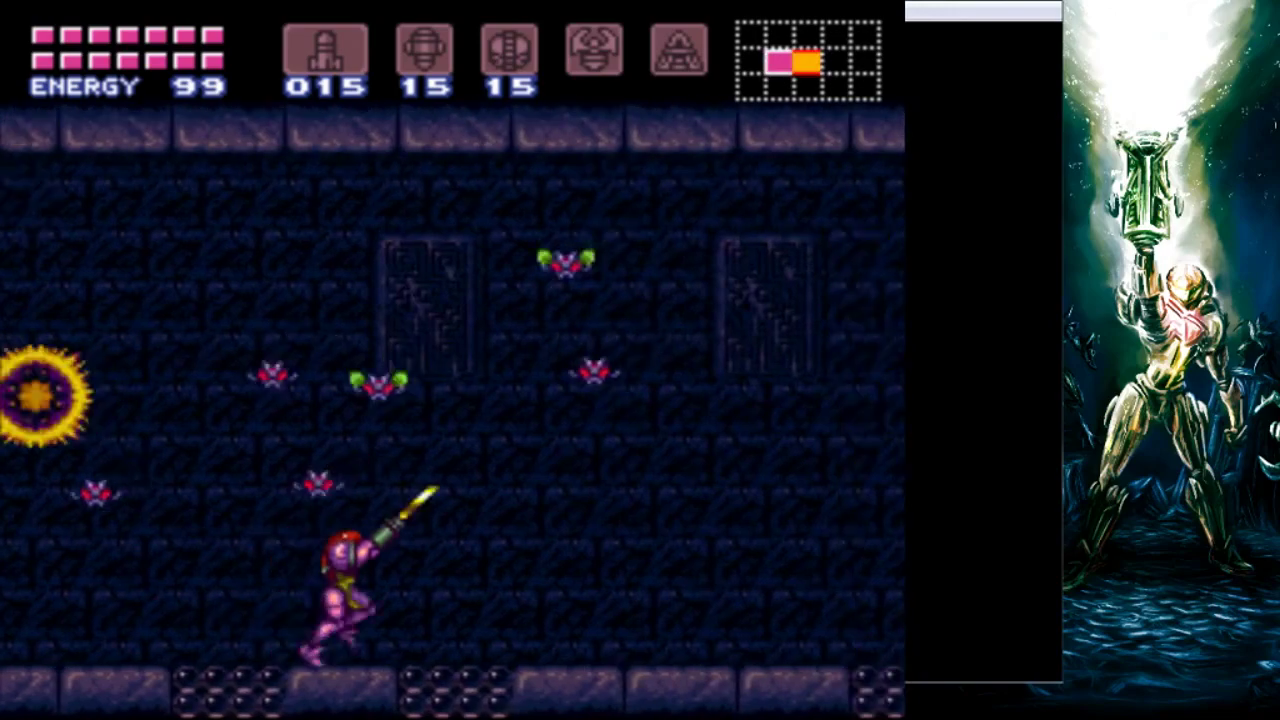
pyautogui.press('Left')
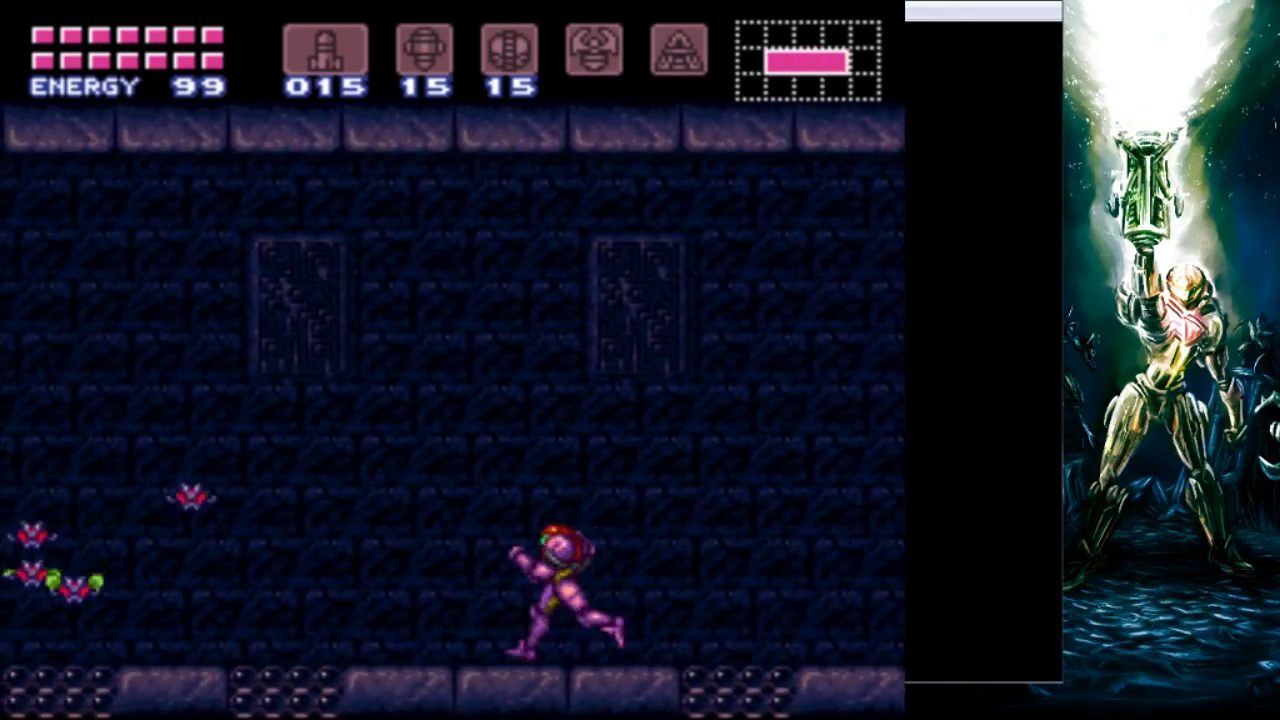
pyautogui.hotkey('Up', 'Right', 'z')
pyautogui.hotkey('Up', 'Right', 'z')
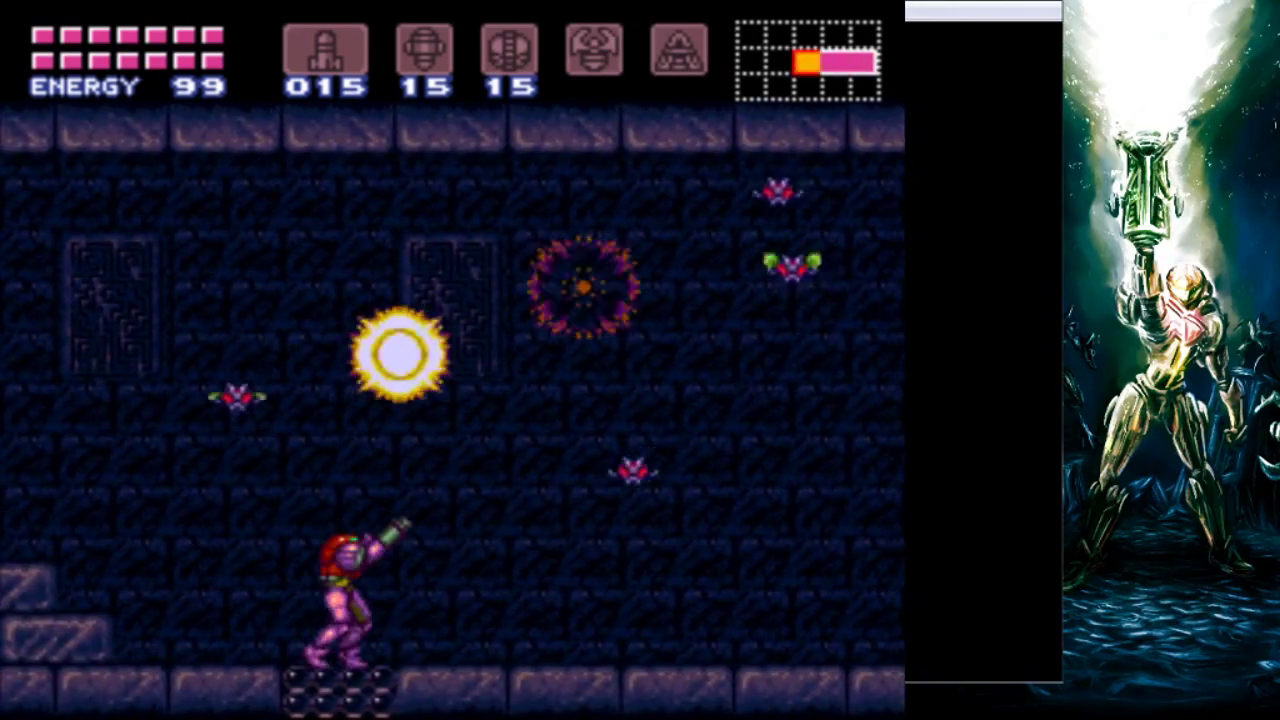
pyautogui.press('Right')
pyautogui.hotkey('Right', 'x')
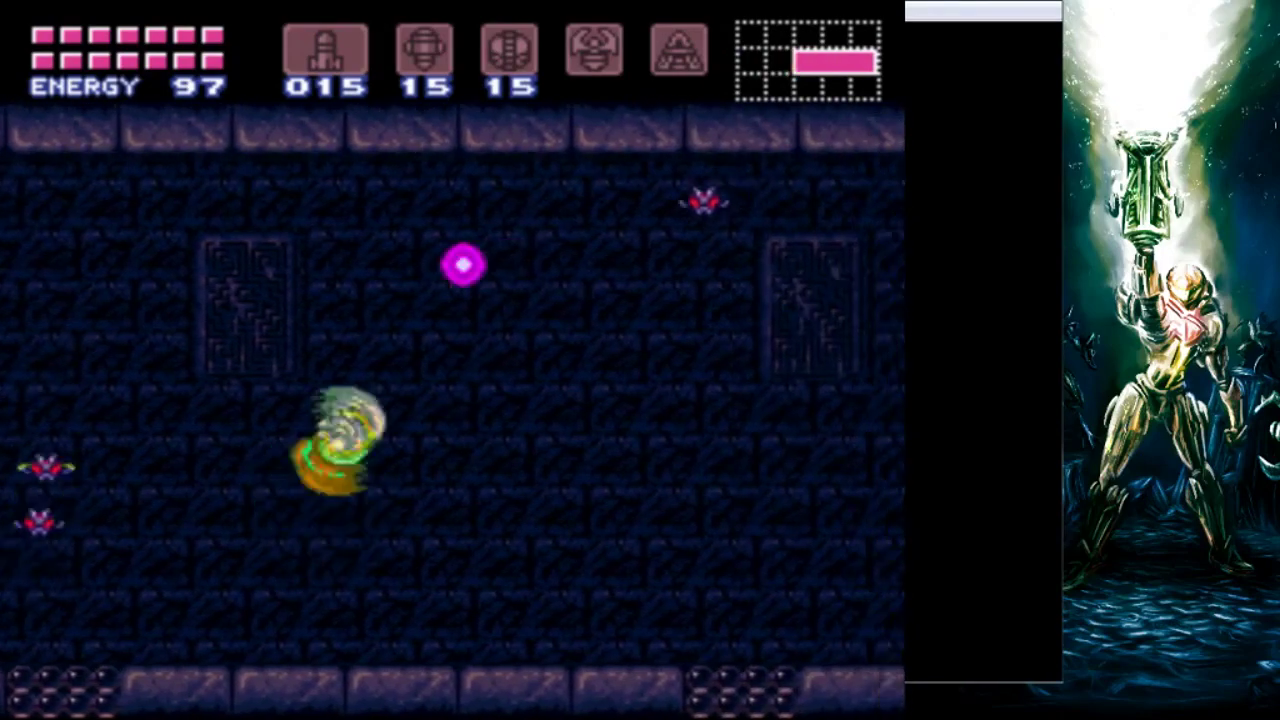
pyautogui.hotkey('Left', 'x')
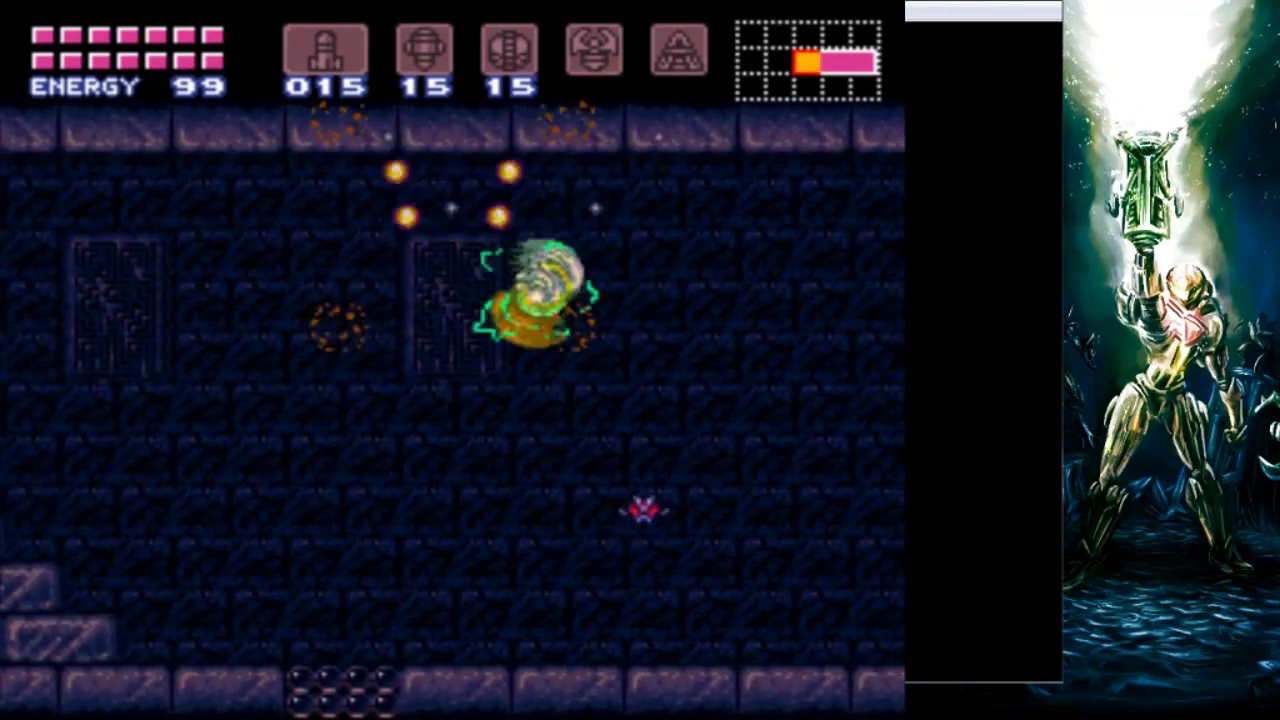
pyautogui.hotkey('Left', 'x')
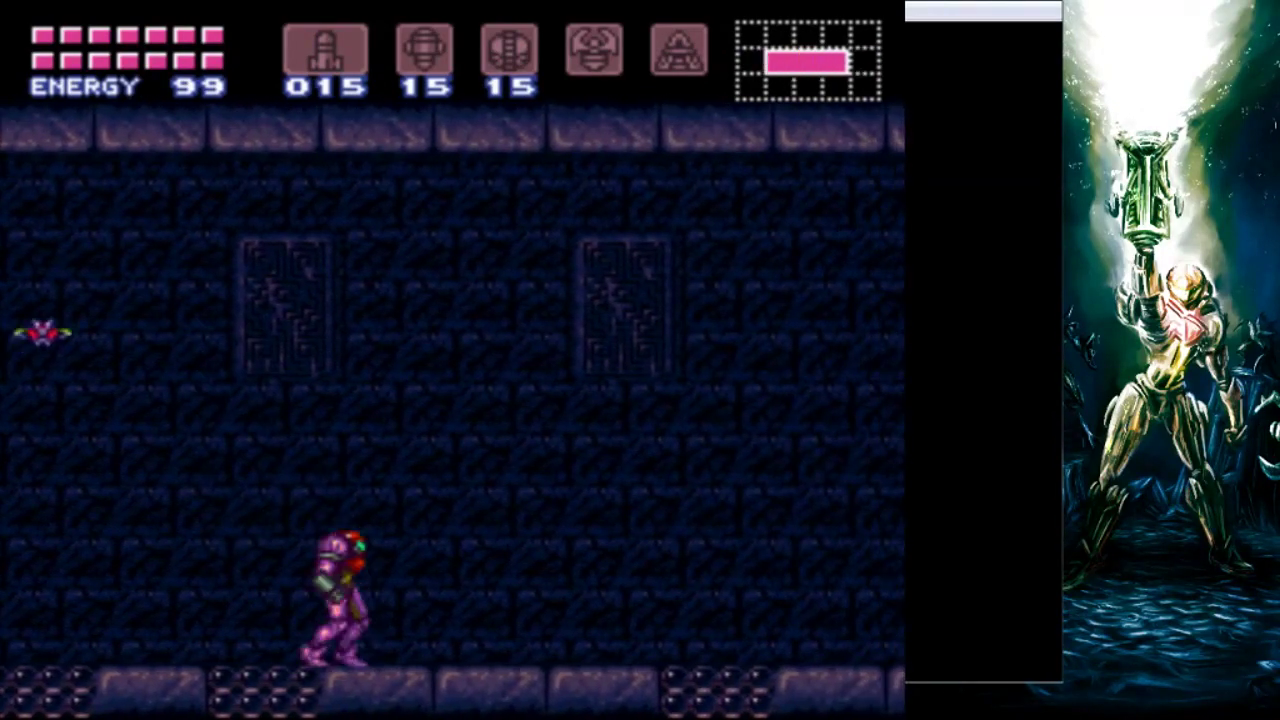
pyautogui.press('Escape')
pyautogui.click(771, 348)
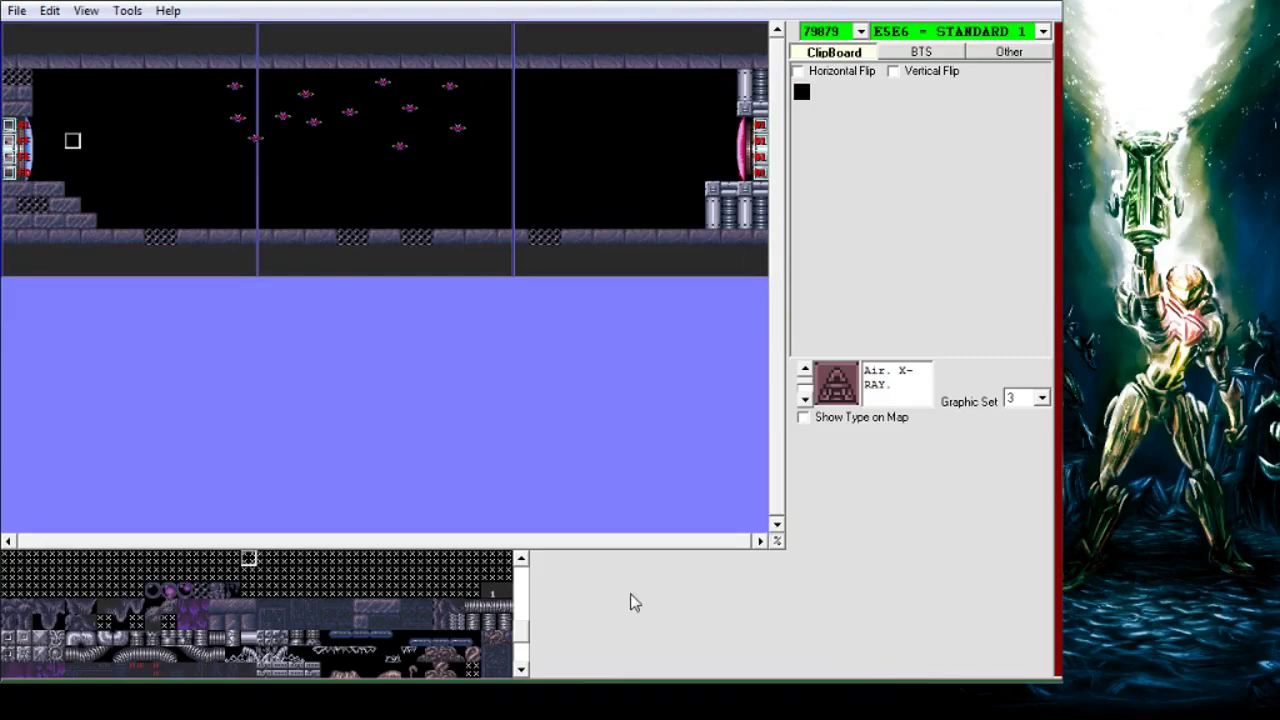
pyautogui.click(127, 10)
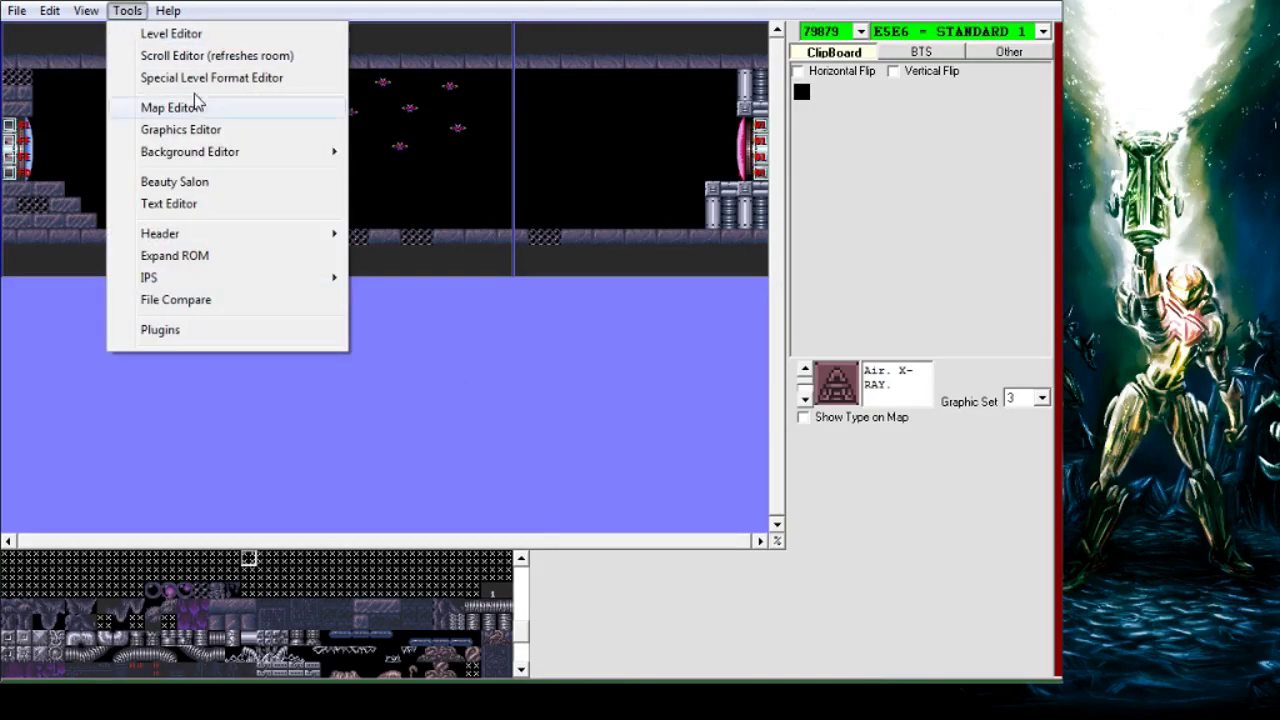
pyautogui.click(200, 126)
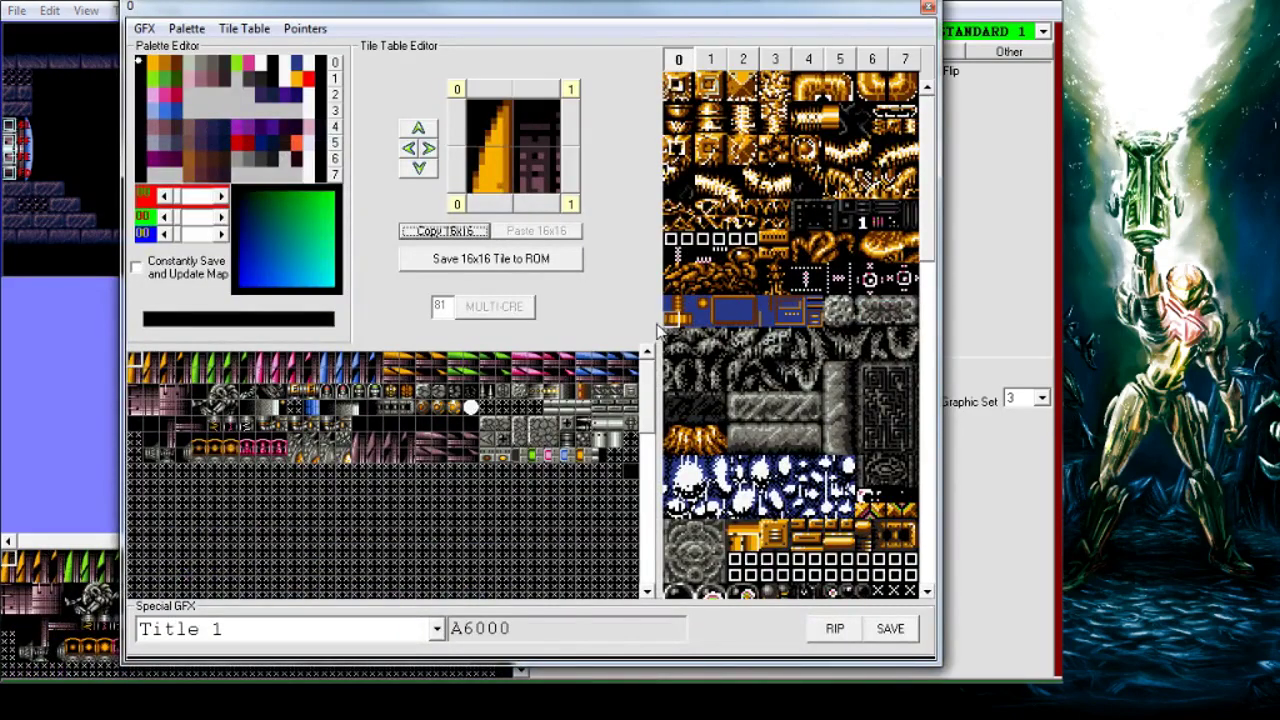
pyautogui.click(928, 7)
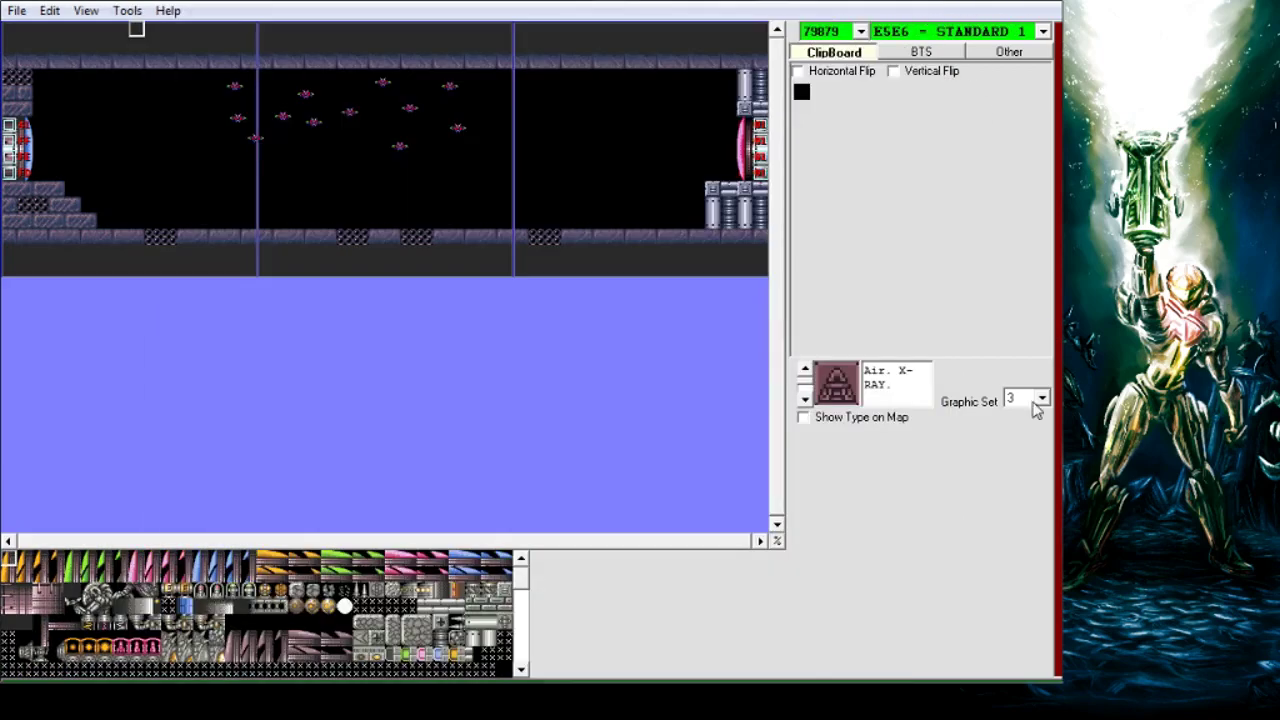
# - Reopen the Graphics Editor and look at the export and import options for the scenery graphics
pyautogui.click(127, 10)
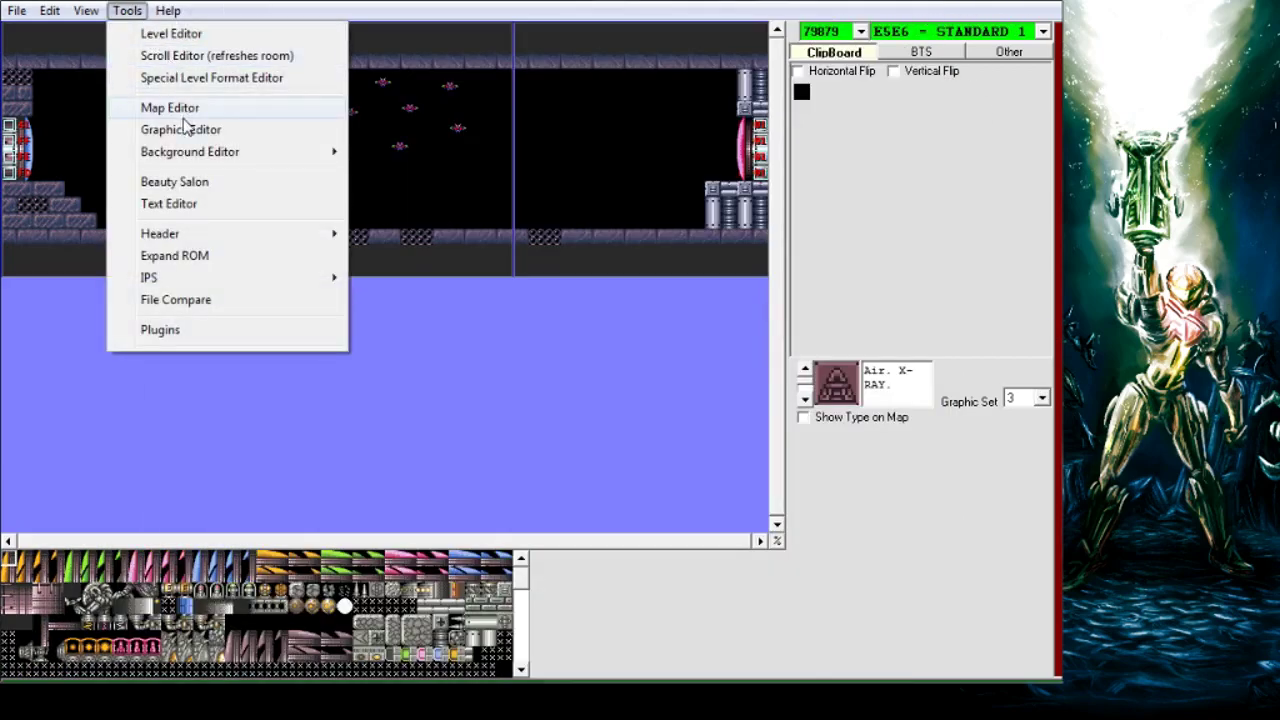
pyautogui.click(183, 128)
pyautogui.click(144, 28)
pyautogui.moveTo(215, 73)
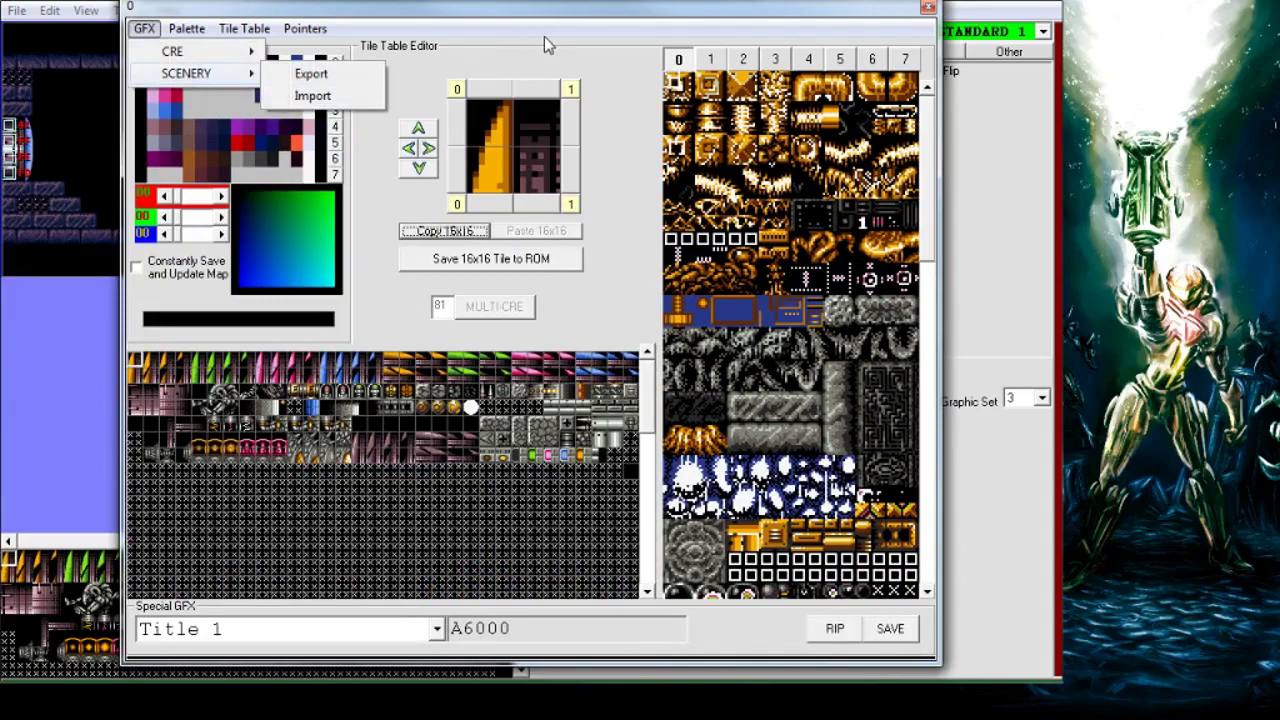
pyautogui.click(586, 52)
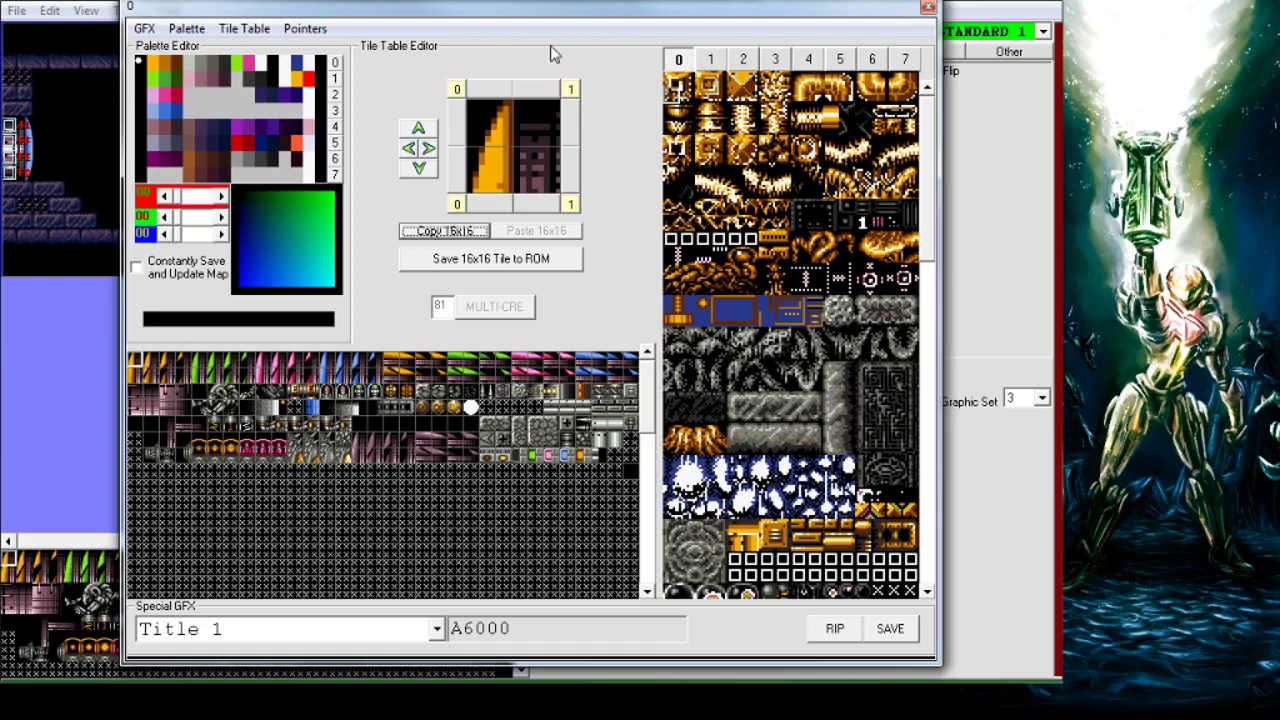
pyautogui.click(143, 28)
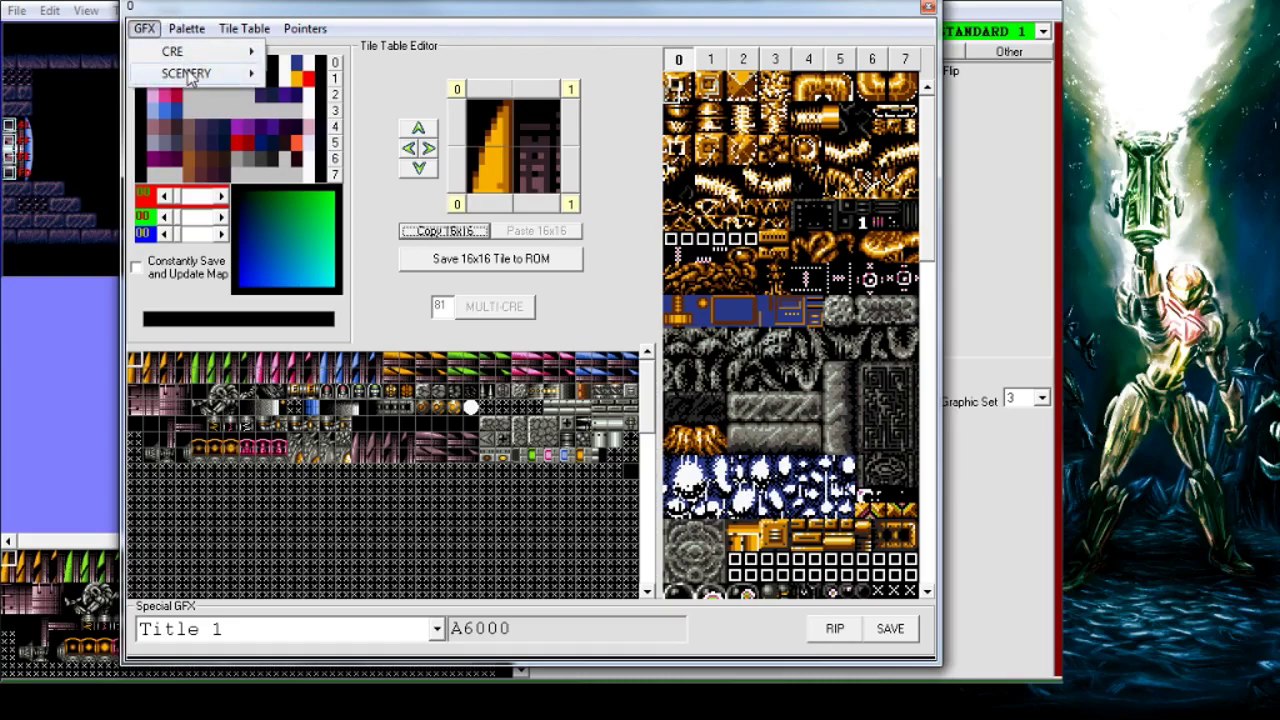
pyautogui.moveTo(200, 73)
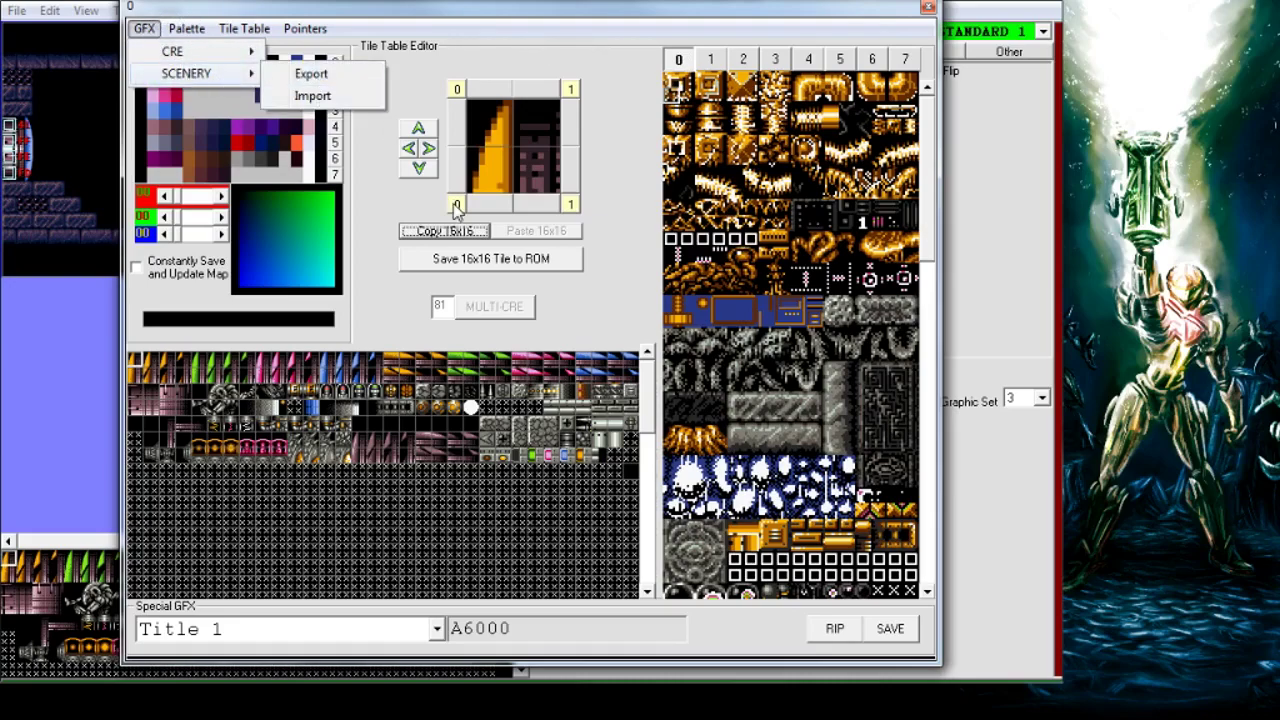
pyautogui.click(648, 222)
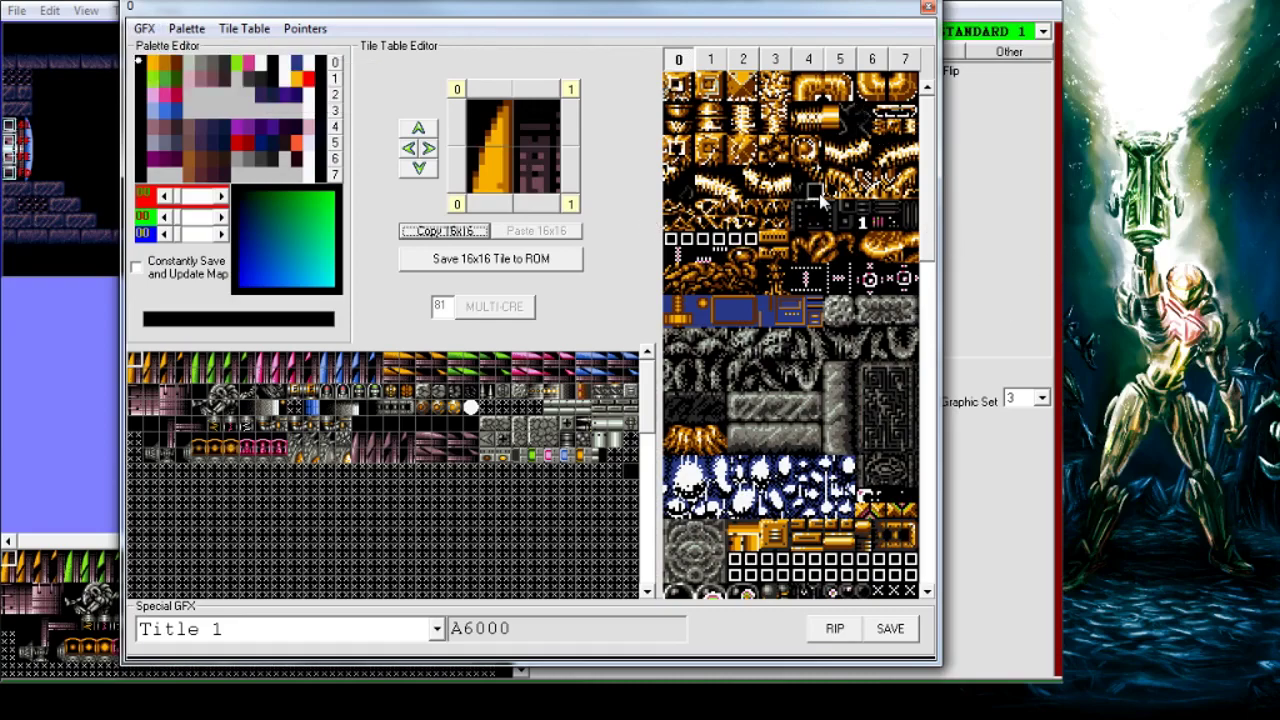
# - Examine the mixed scenery tiles and the custom blocks low in the tile table, and close the Graphics Editor
pyautogui.moveTo(930, 212); pyautogui.dragTo(928, 284)
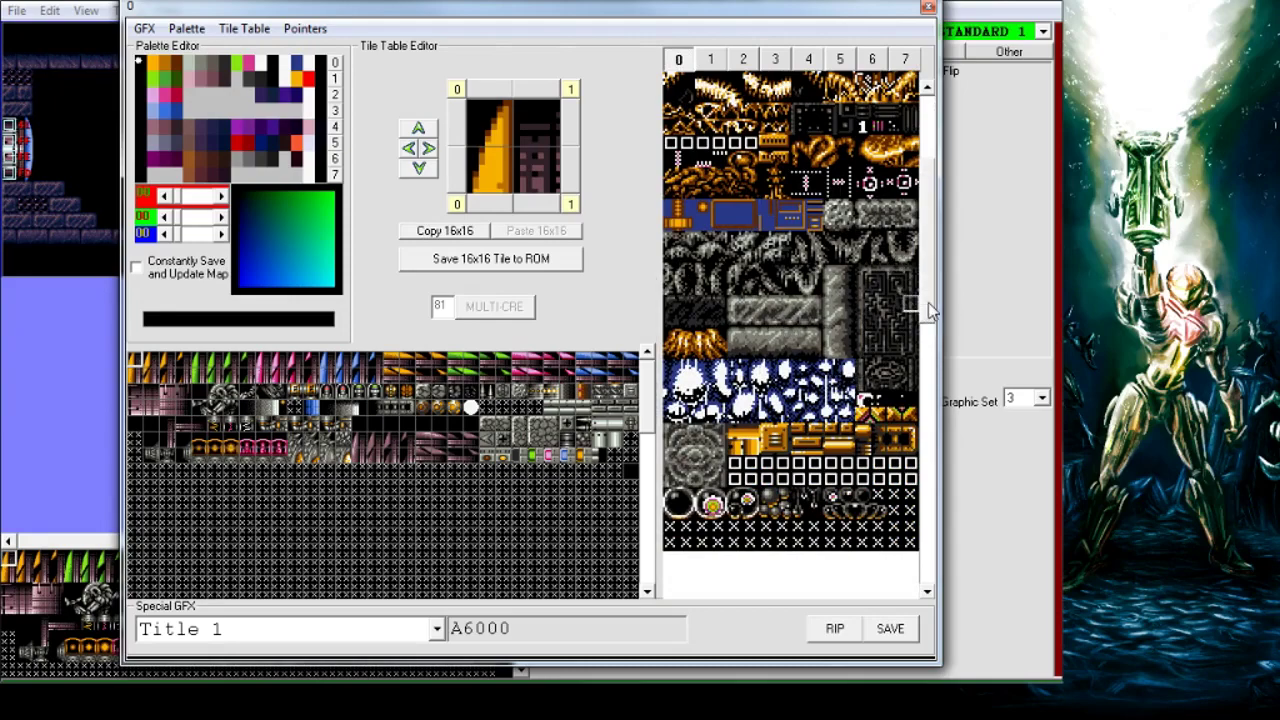
pyautogui.scroll(-3, 928, 311)
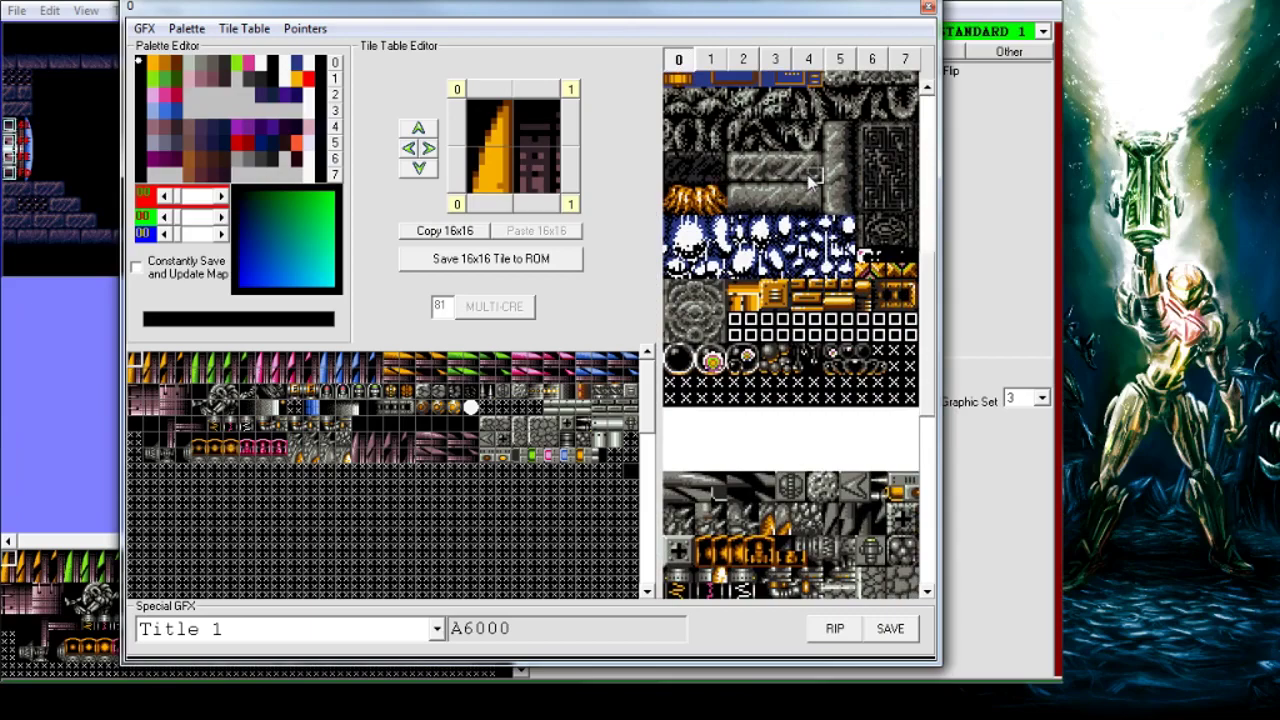
pyautogui.scroll(-5, 620, 450)
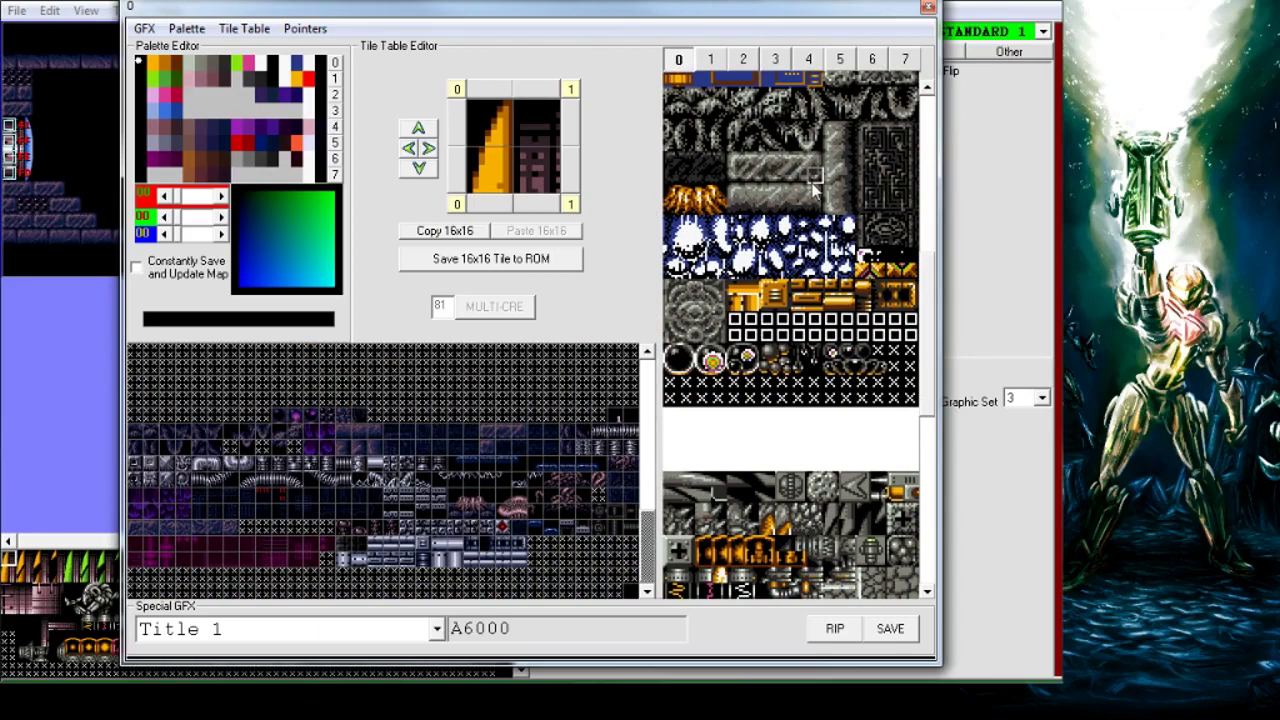
pyautogui.hotkey('alt', 'F4')
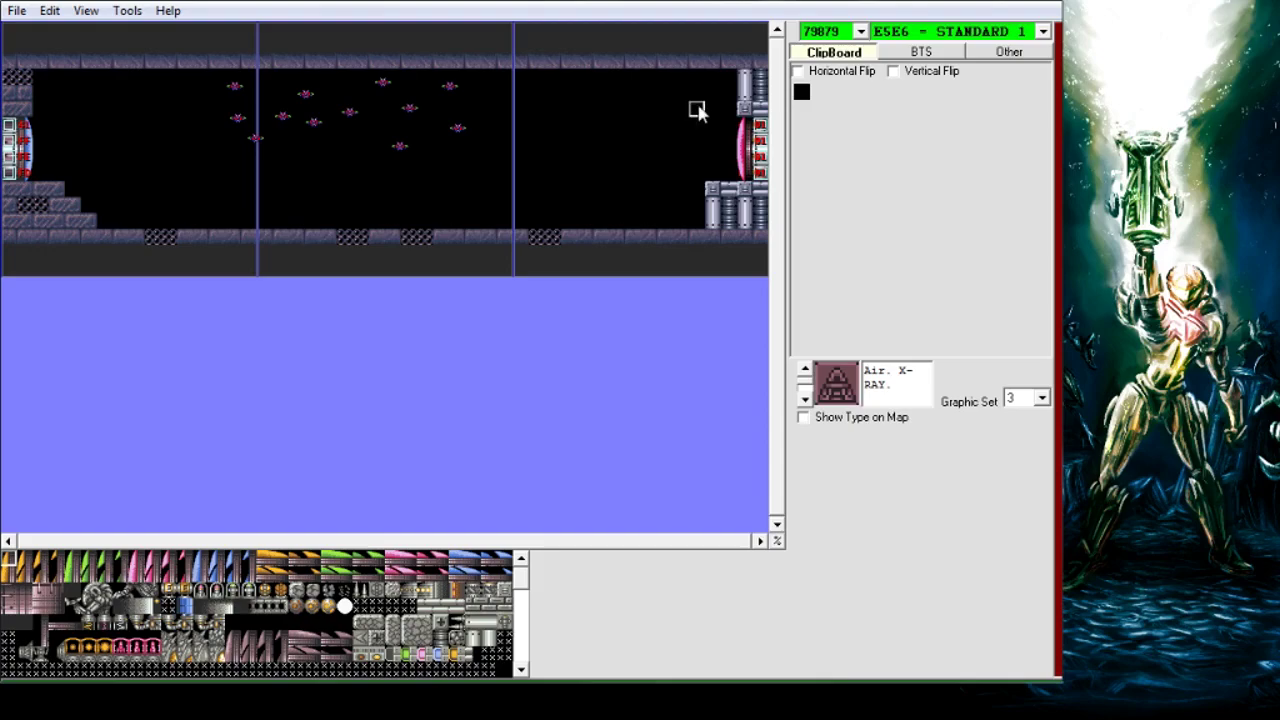
# - Open the Graphics Editor again, review the orb tiles in palette 0 and the lower tile table blocks, and close it
pyautogui.click(127, 11)
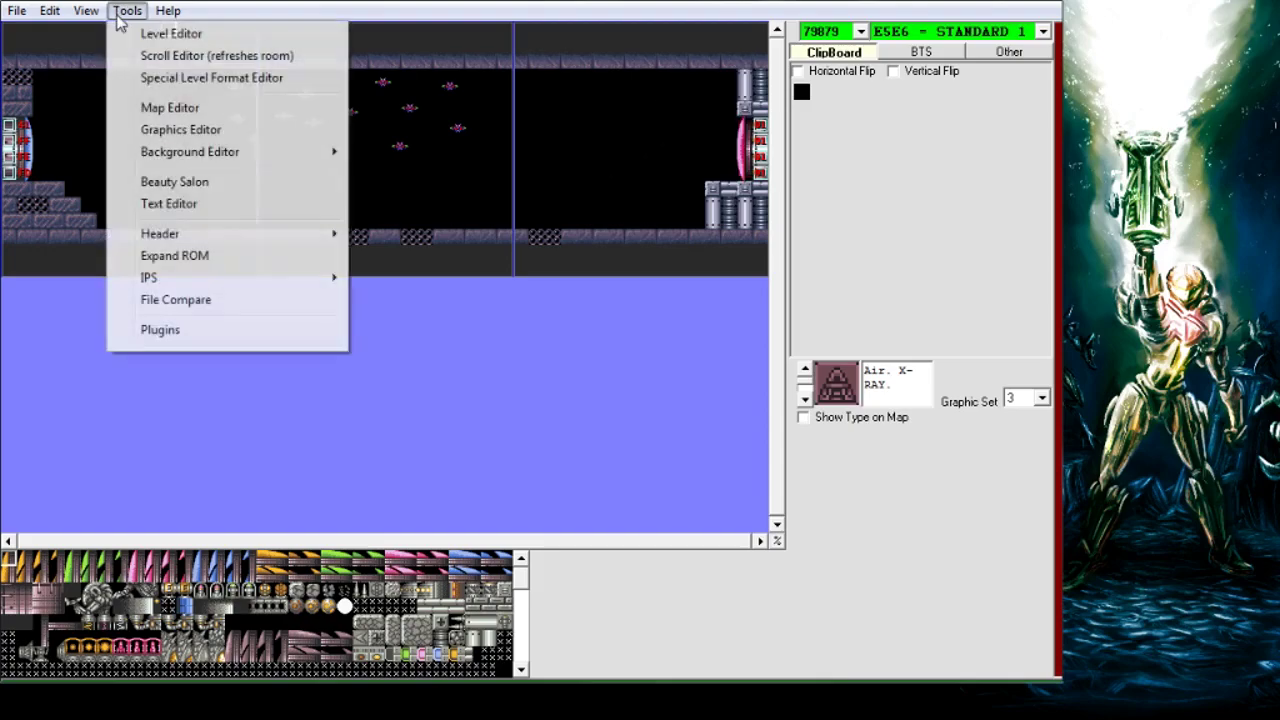
pyautogui.click(183, 129)
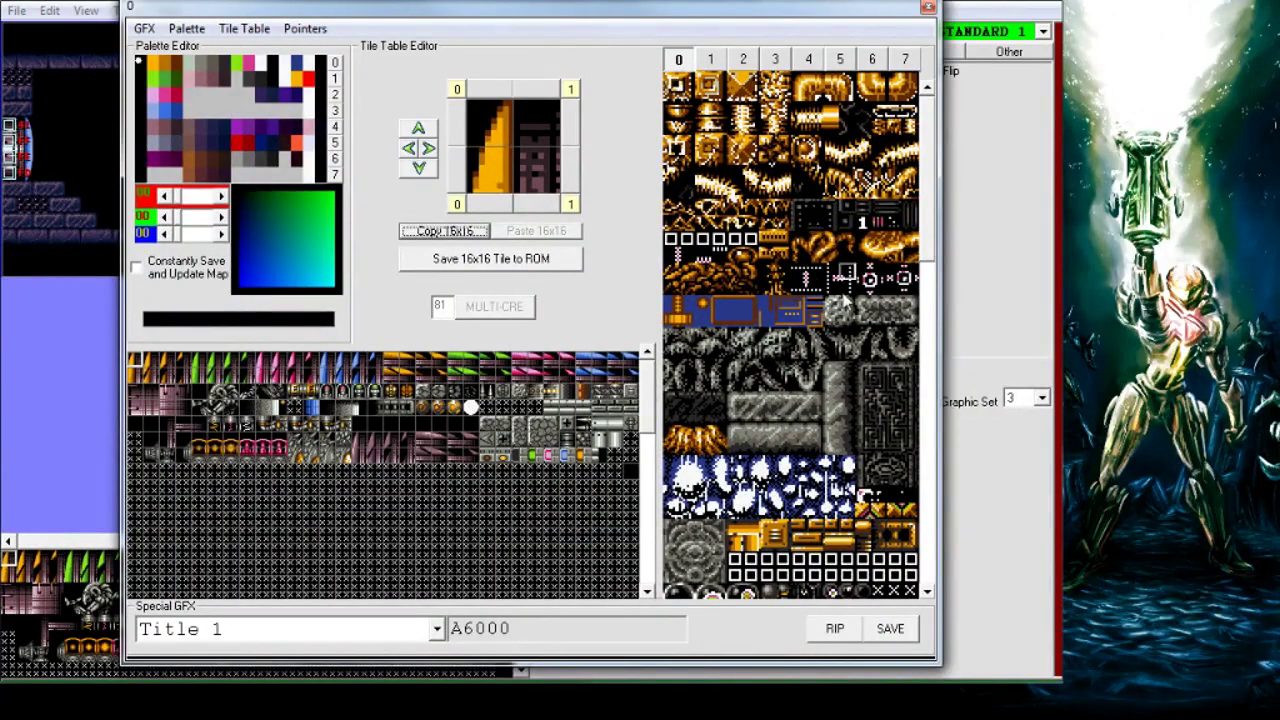
pyautogui.moveTo(938, 212); pyautogui.dragTo(912, 400)
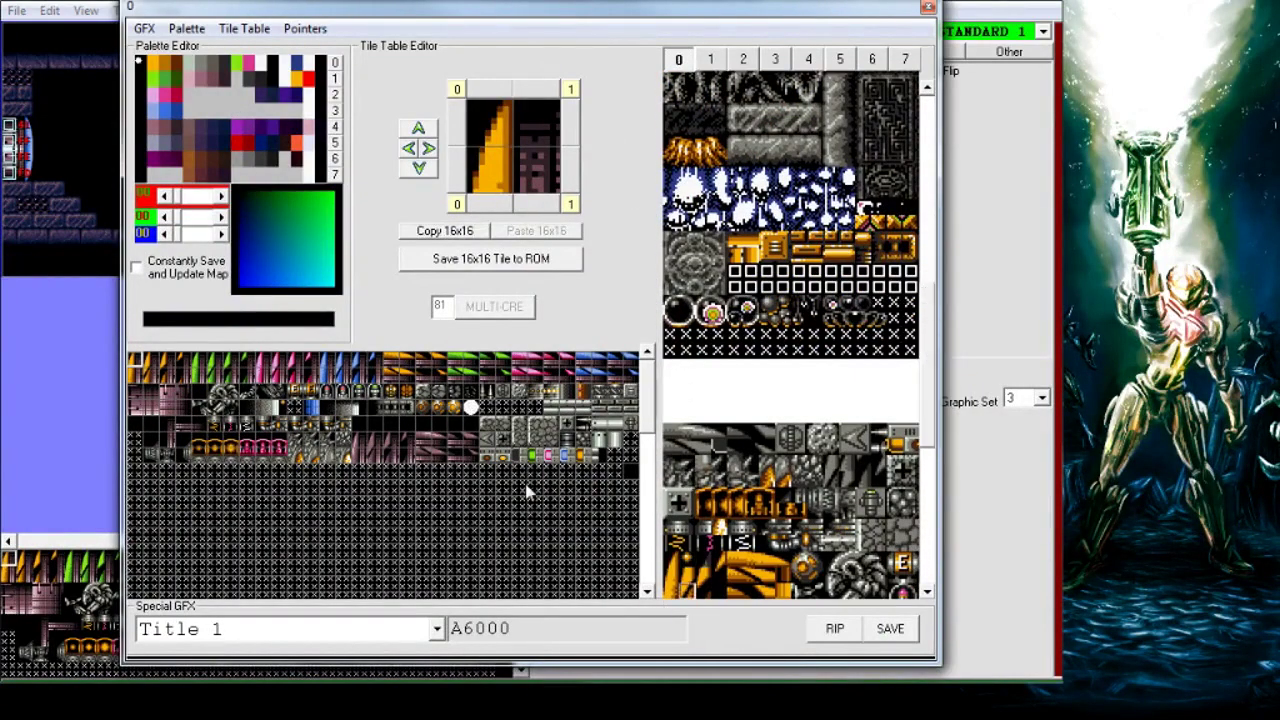
pyautogui.moveTo(647, 415); pyautogui.dragTo(645, 545)
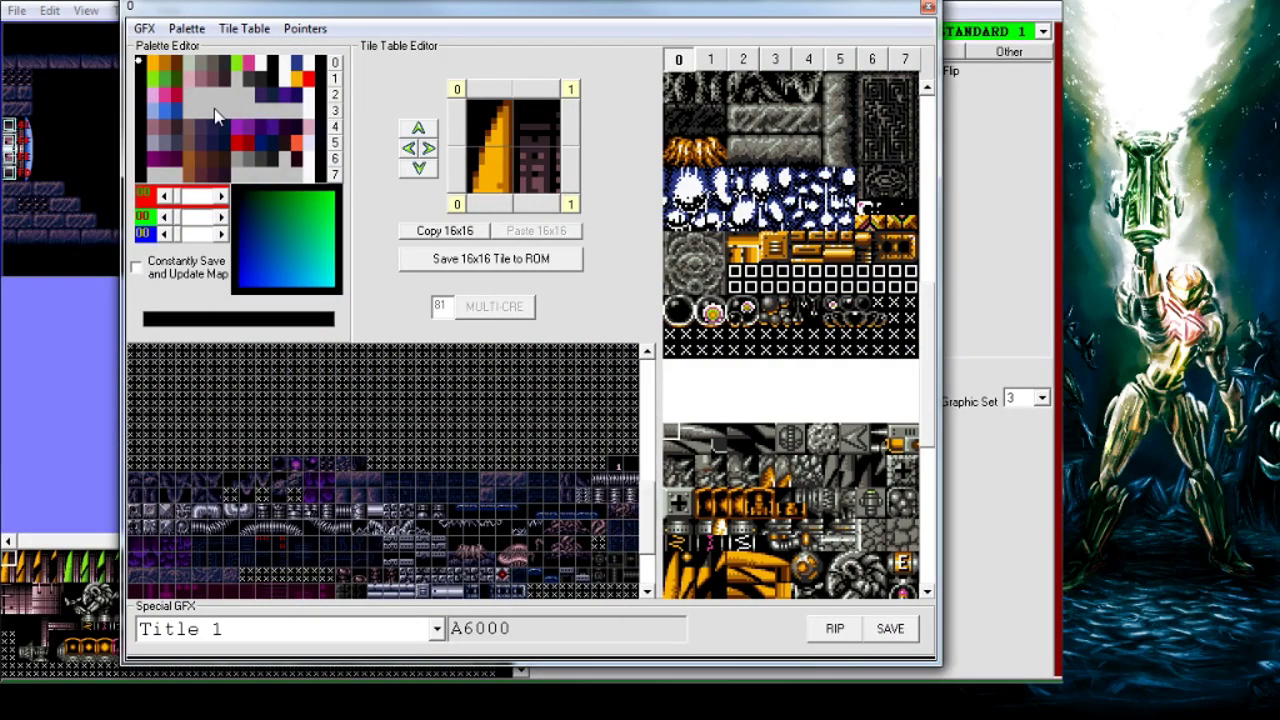
pyautogui.click(928, 7)
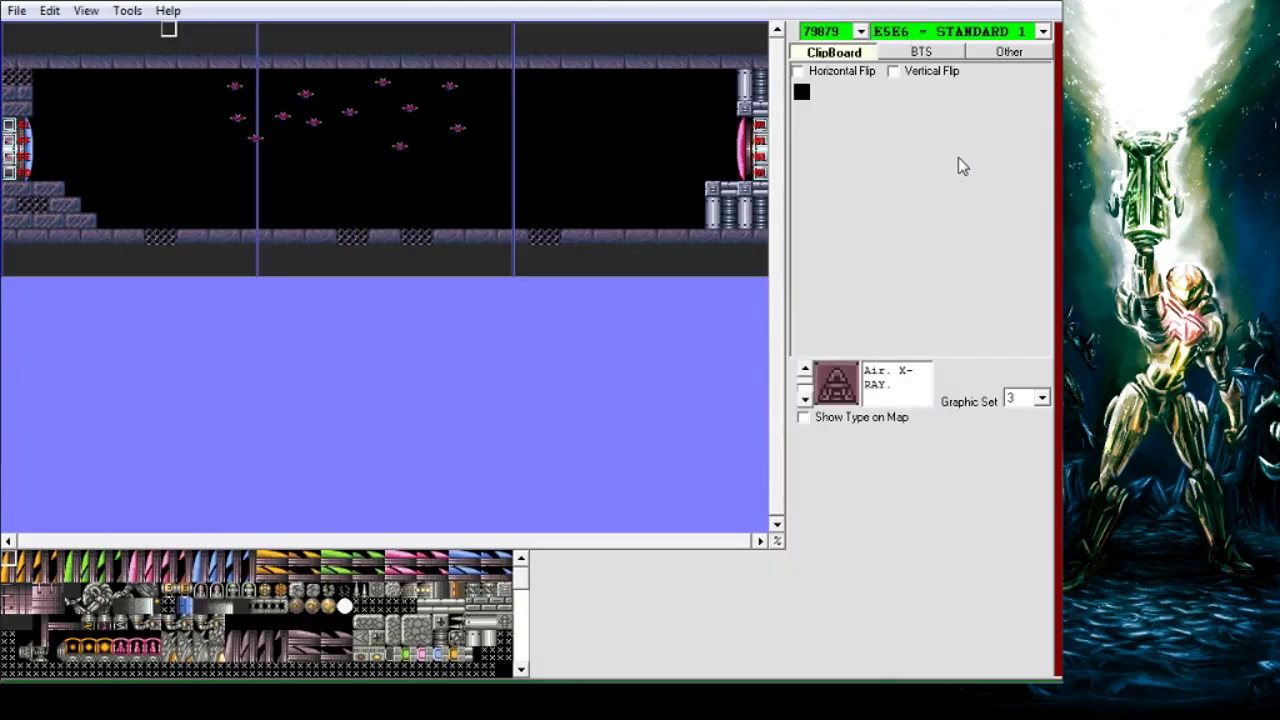